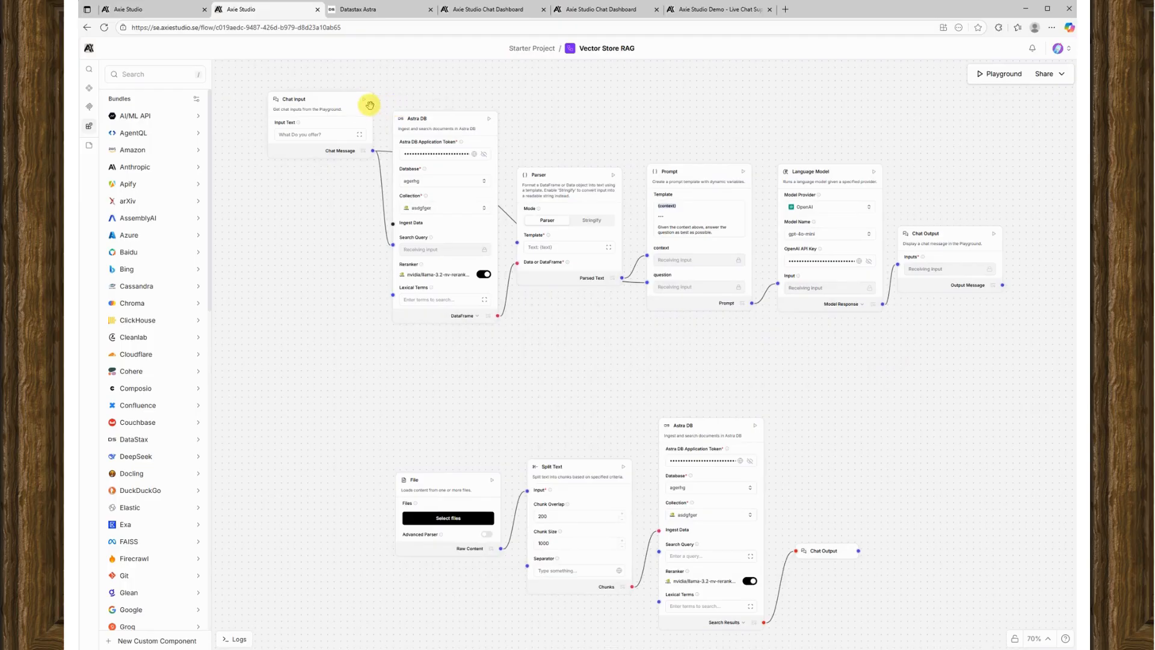
- Run the Vector Store RAG flow through its Chat Output component and open the Playground to see the answer
left_click(994, 236)
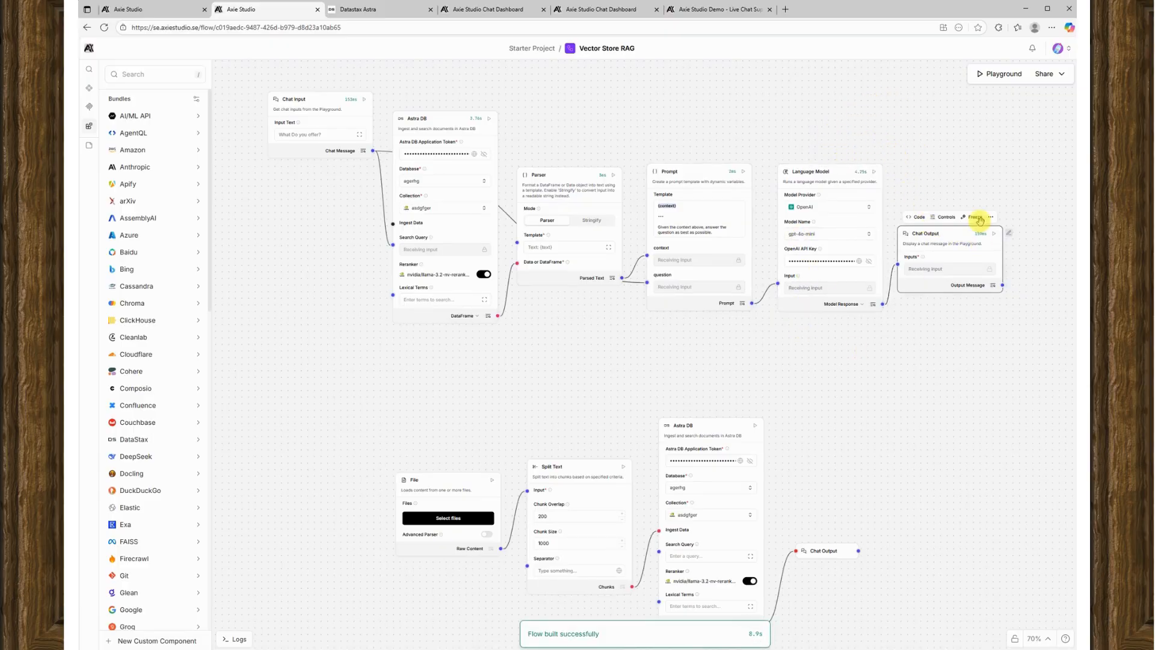
left_click(998, 85)
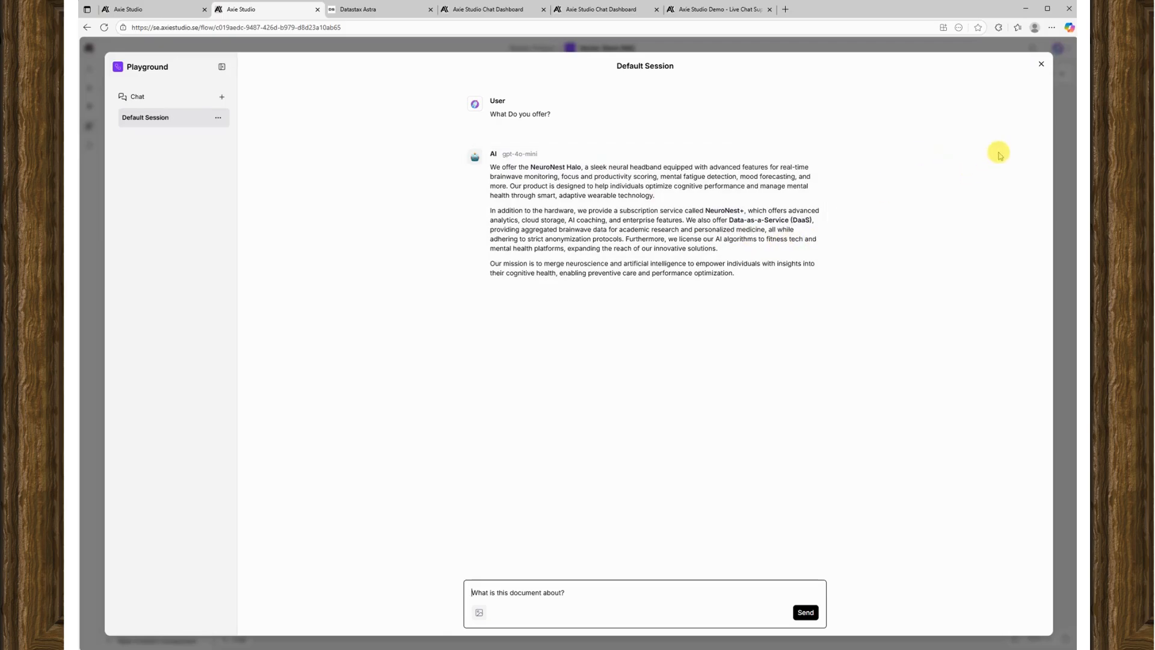
- Switch to the Hypothethical Company!.txt file in Notepad and place its narrowed window beside the Playground answer
key("alt+Tab")
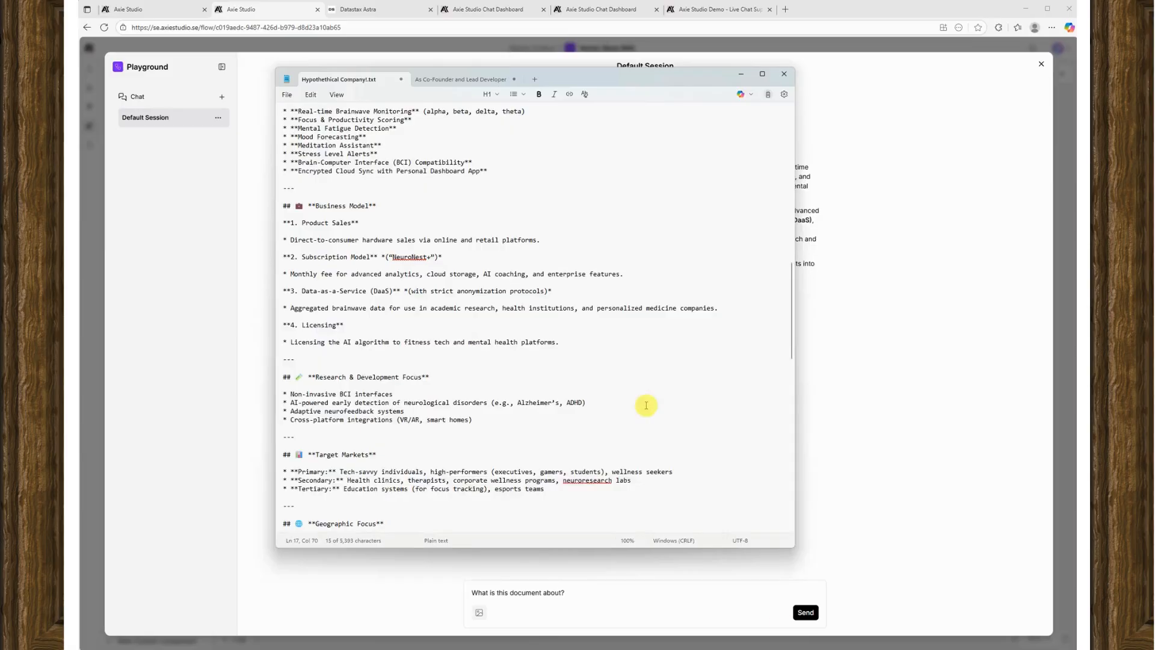
left_click_drag(613, 82, 449, 85)
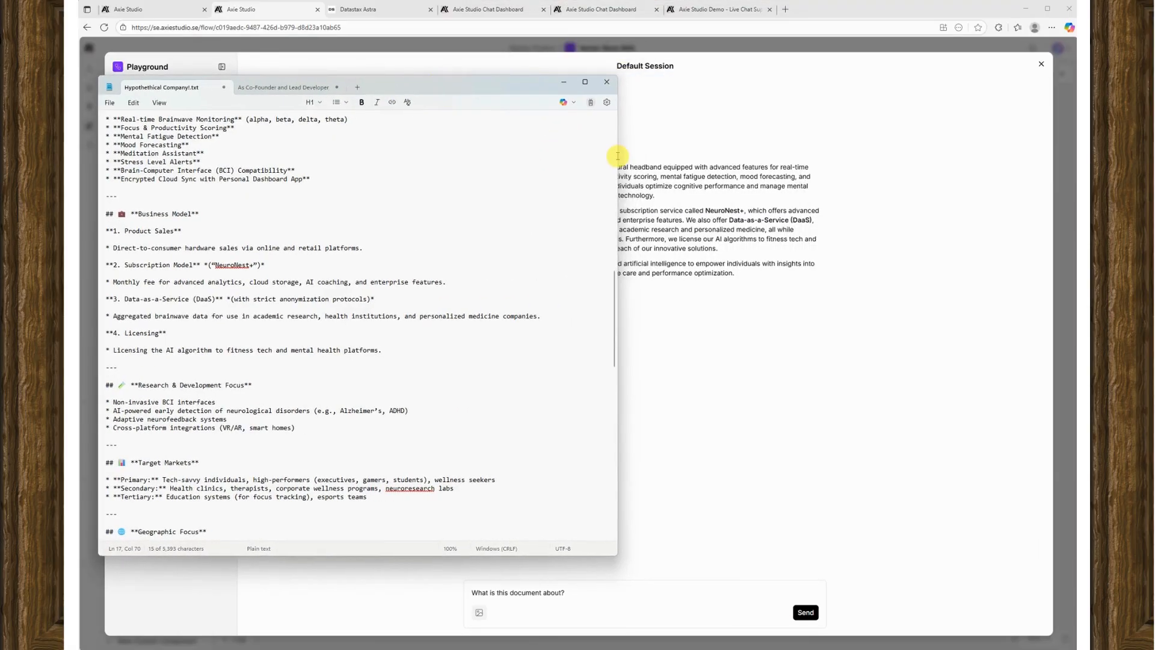
left_click_drag(617, 157, 454, 172)
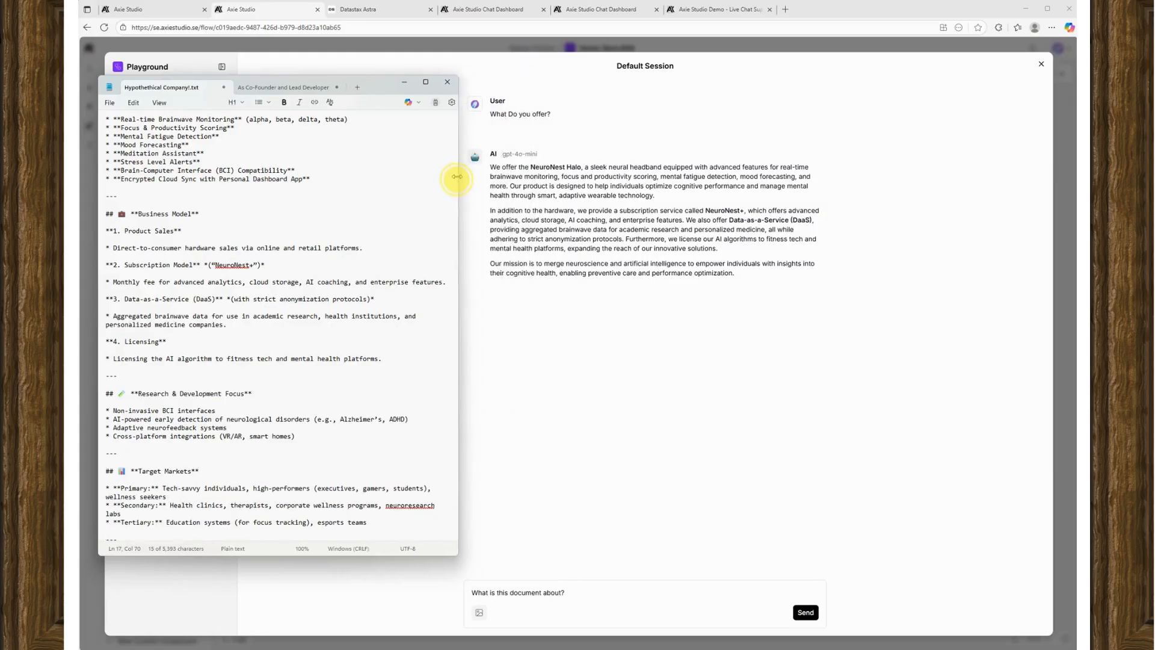
- Read through the company text file to compare it with the AI answer, and minimize Notepad
scroll(372, 309, "down", 3)
scroll(305, 257, "up", 8)
scroll(305, 257, "up", 10)
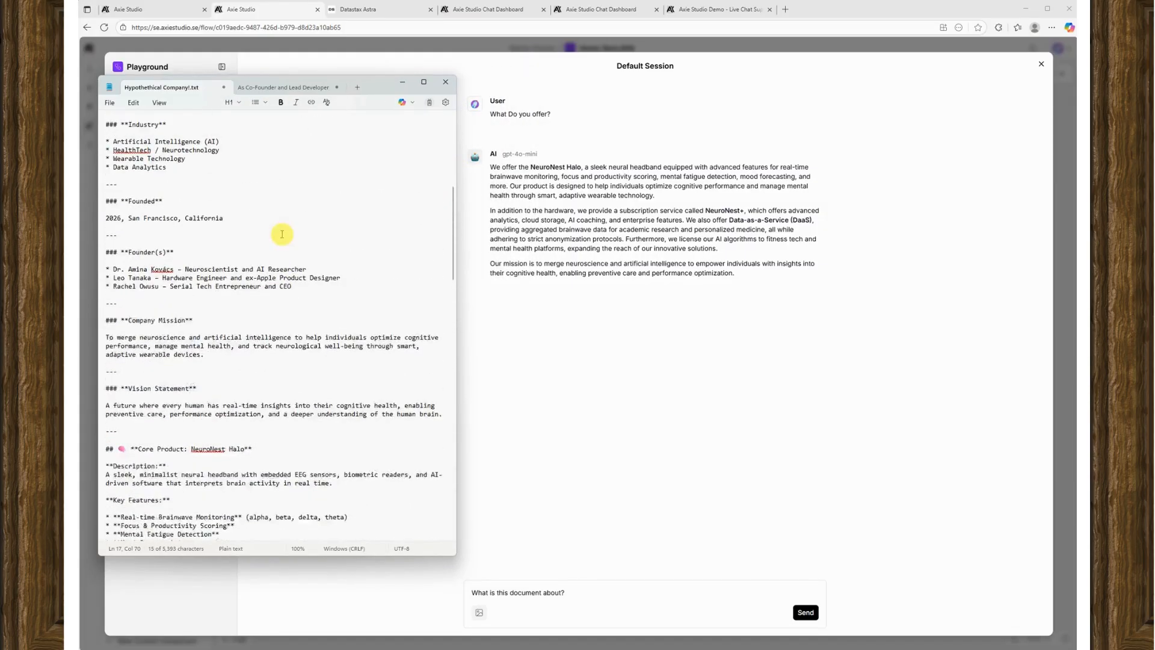
left_click(382, 288)
scroll(369, 361, "down", 6)
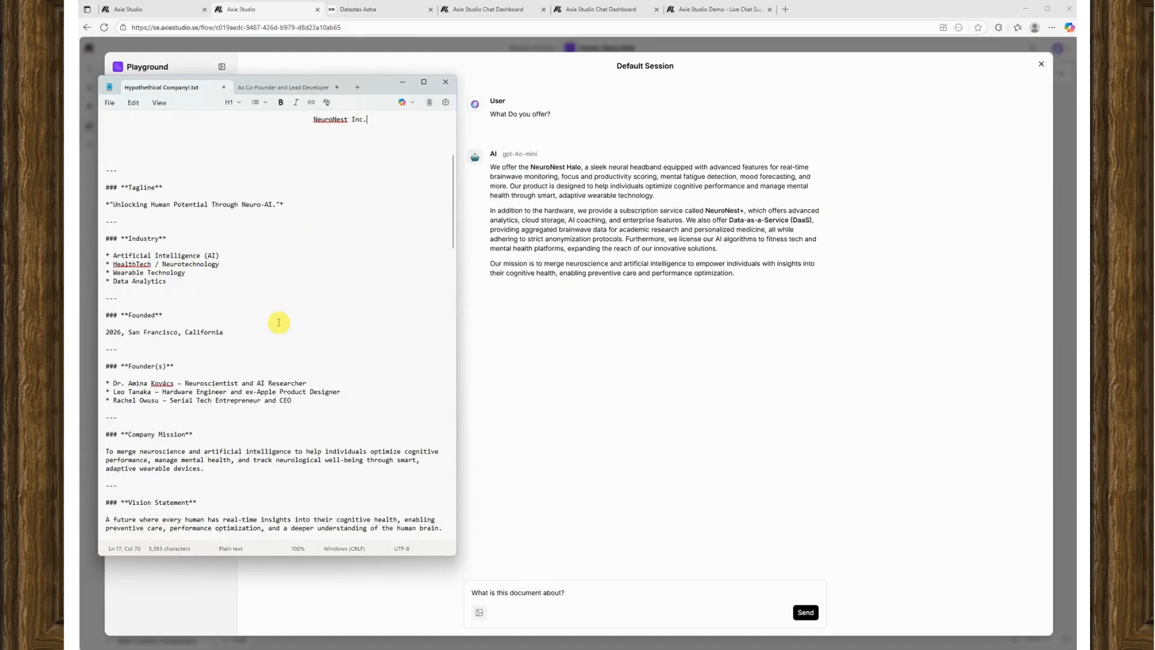
scroll(340, 367, "down", 4)
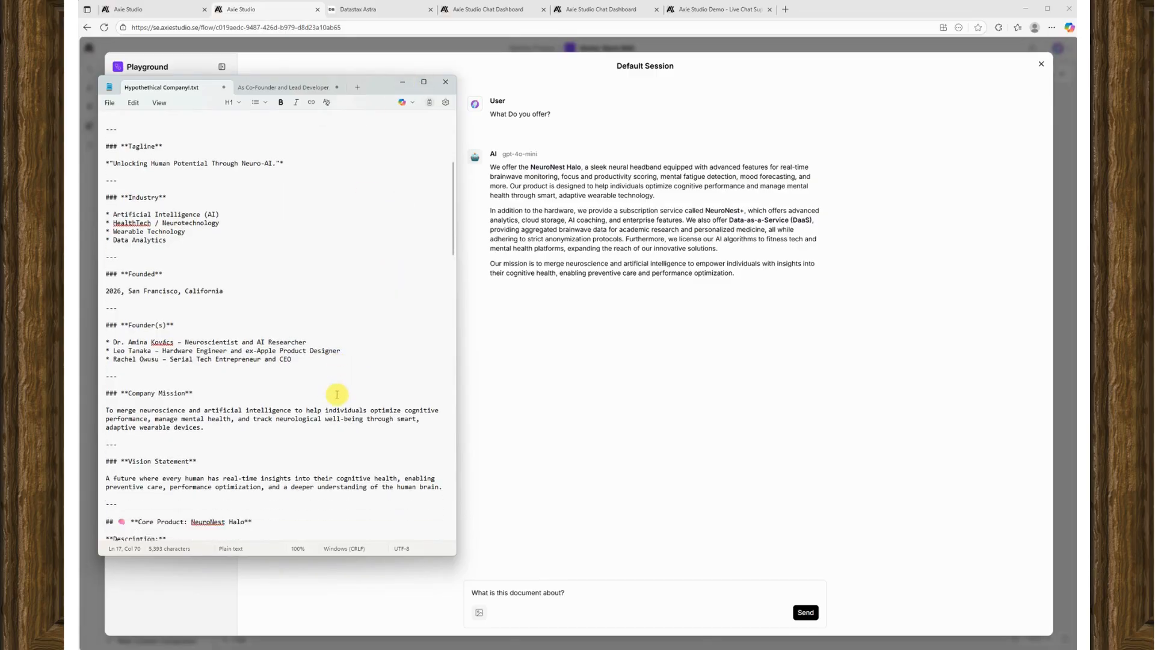
left_click(403, 82)
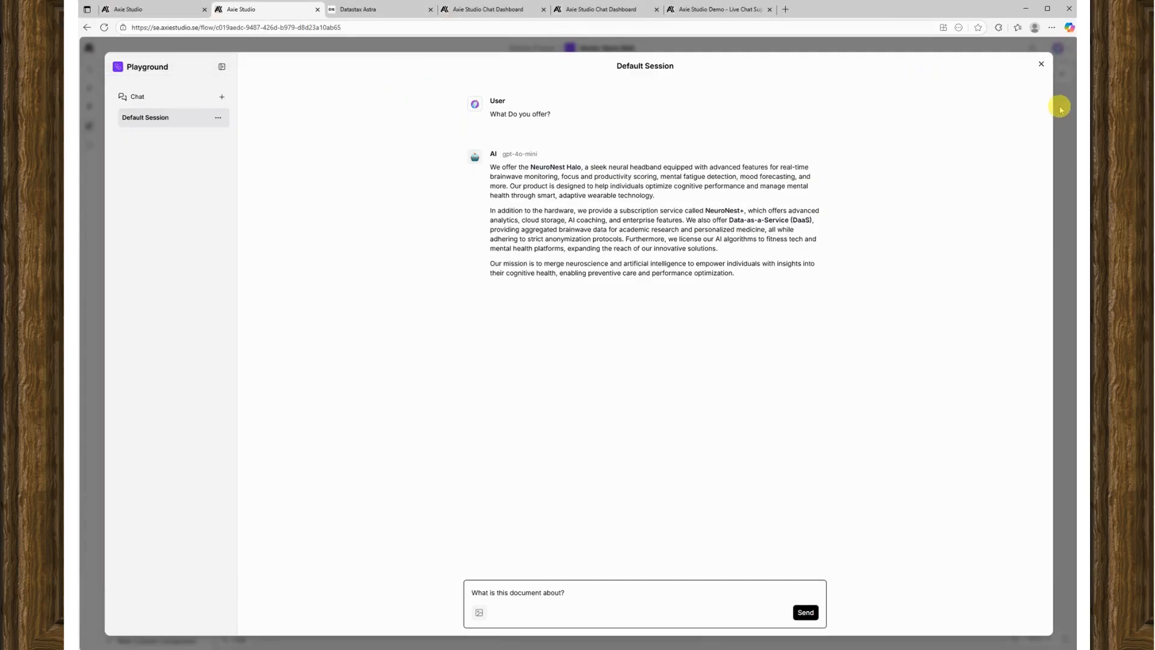
- Close the Playground and check which files are available to the File component, leaving the selection unchanged
left_click(1041, 63)
left_click_drag(880, 393, 963, 221)
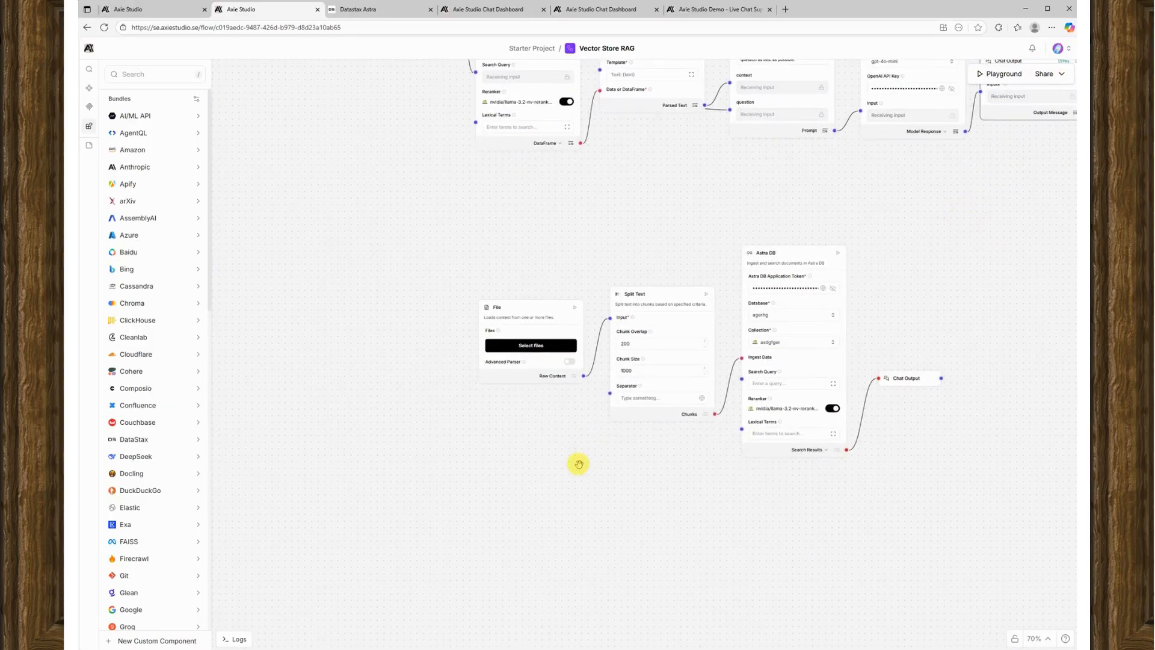
scroll(577, 457, "up", 4)
scroll(575, 418, "down", 2)
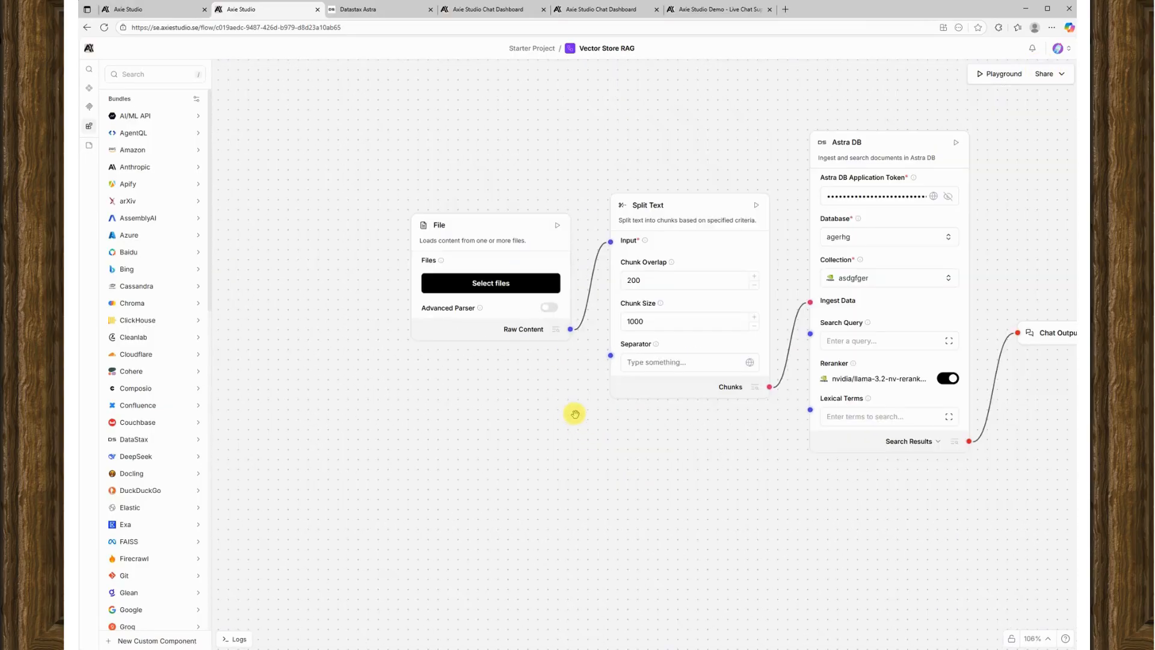
left_click(522, 289)
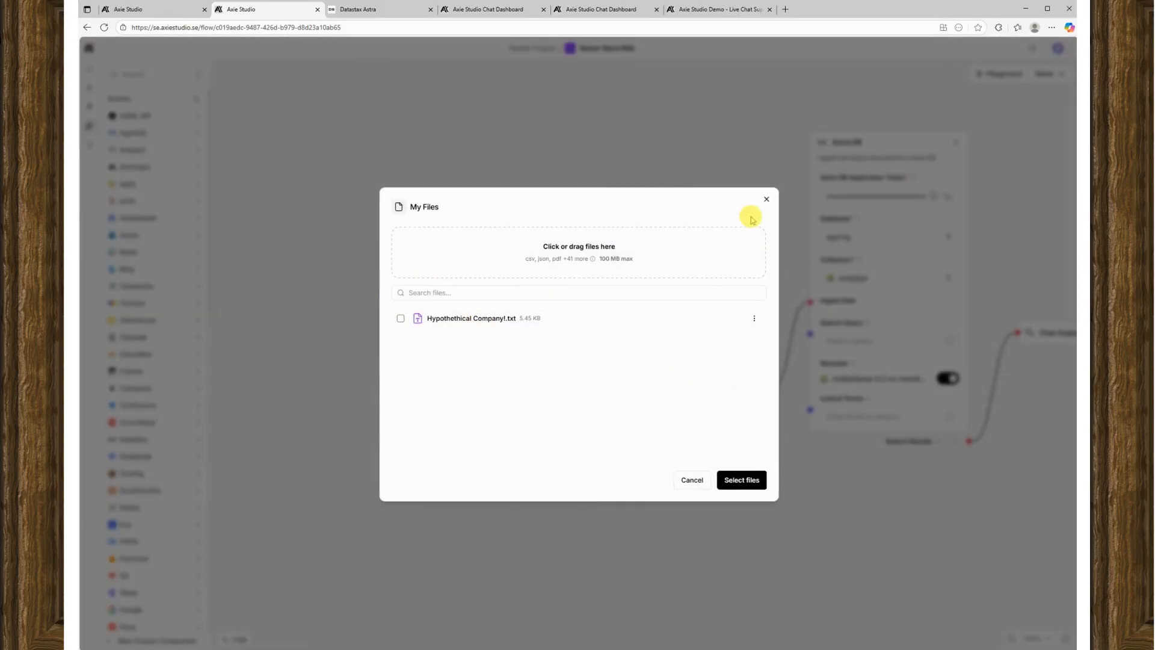
left_click(765, 204)
- Examine the ingestion Astra DB component, check the Datastax Astra sign-in page and return to the flow
left_click_drag(771, 188, 582, 225)
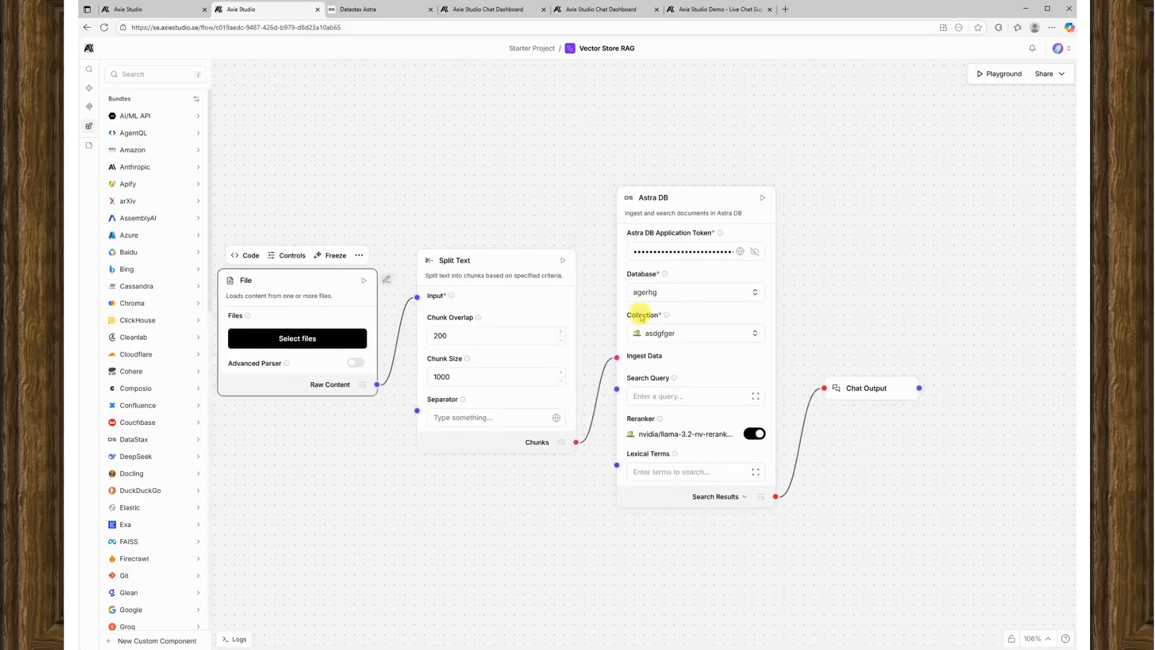
scroll(638, 318, "down", 2)
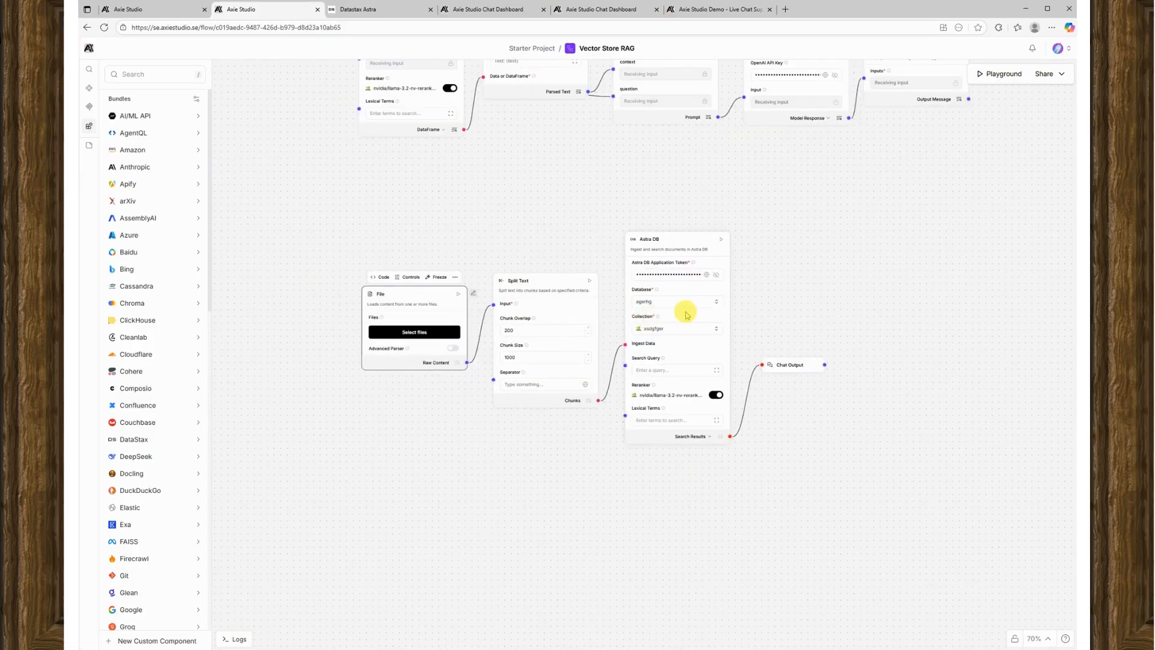
left_click_drag(686, 181, 711, 232)
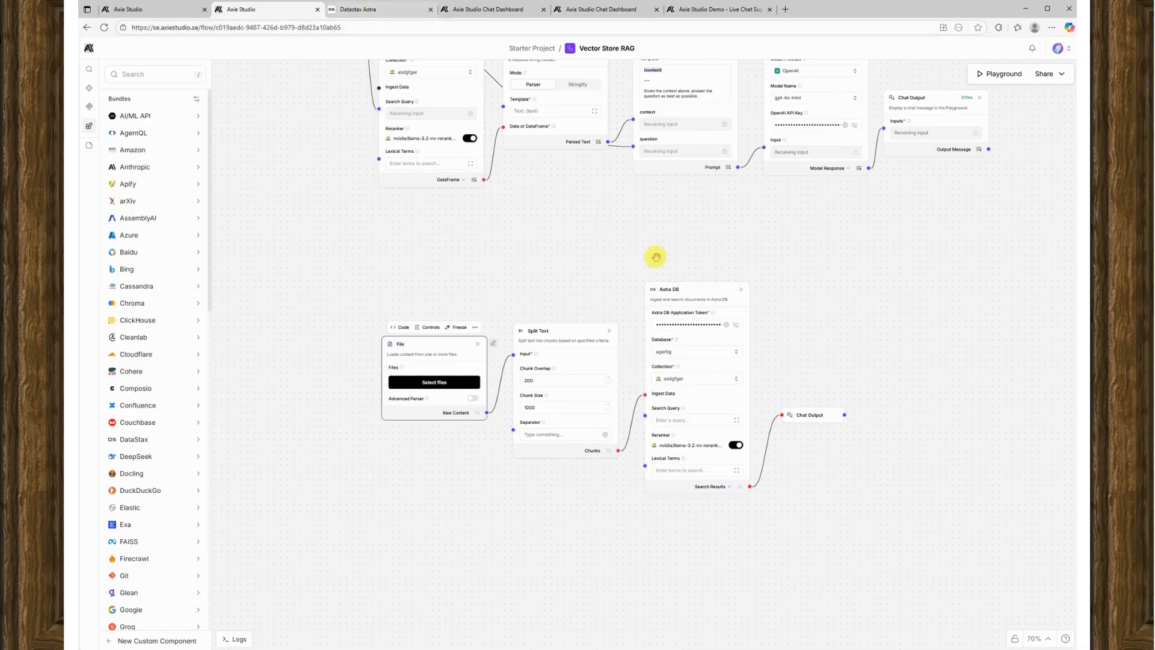
left_click(398, 9)
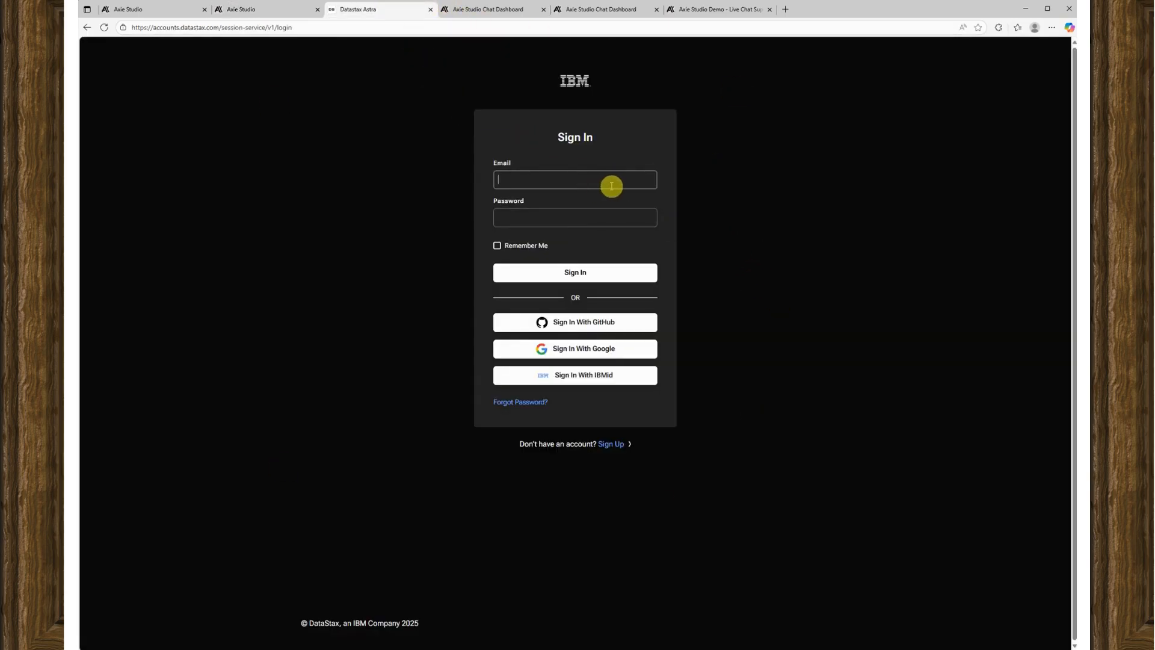
left_click(258, 9)
- Examine both Astra DB components and how the retrieval and ingestion parts of the flow are connected
left_click_drag(817, 257, 837, 342)
left_click_drag(823, 389, 859, 326)
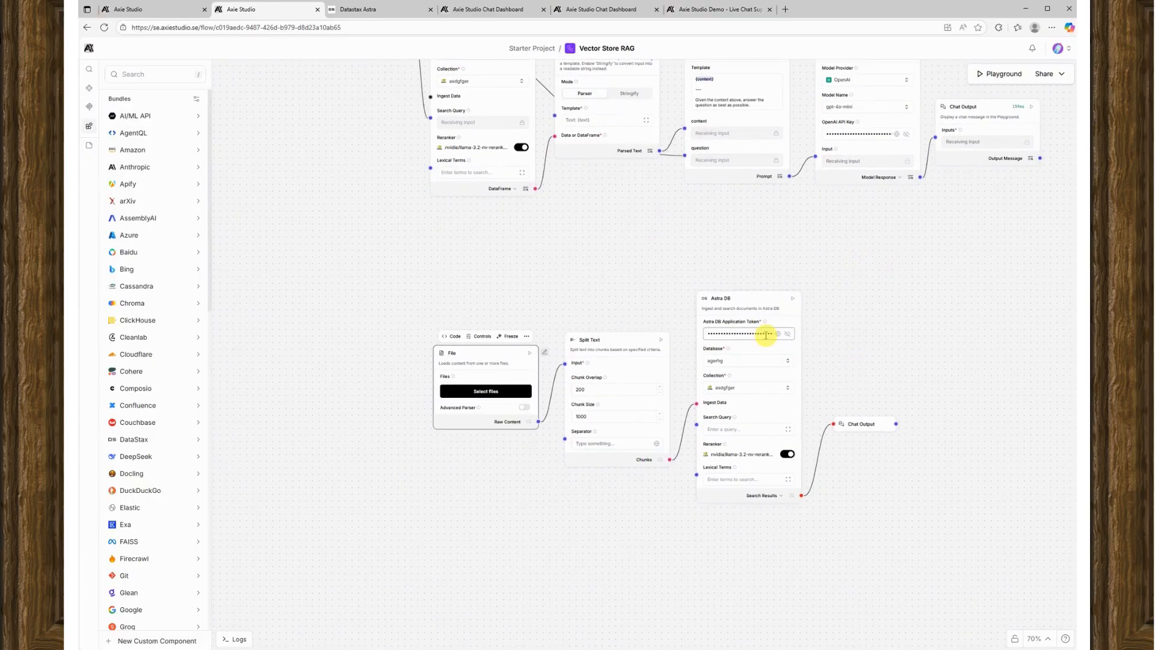
scroll(752, 342, "up", 3)
scroll(595, 191, "down", 6)
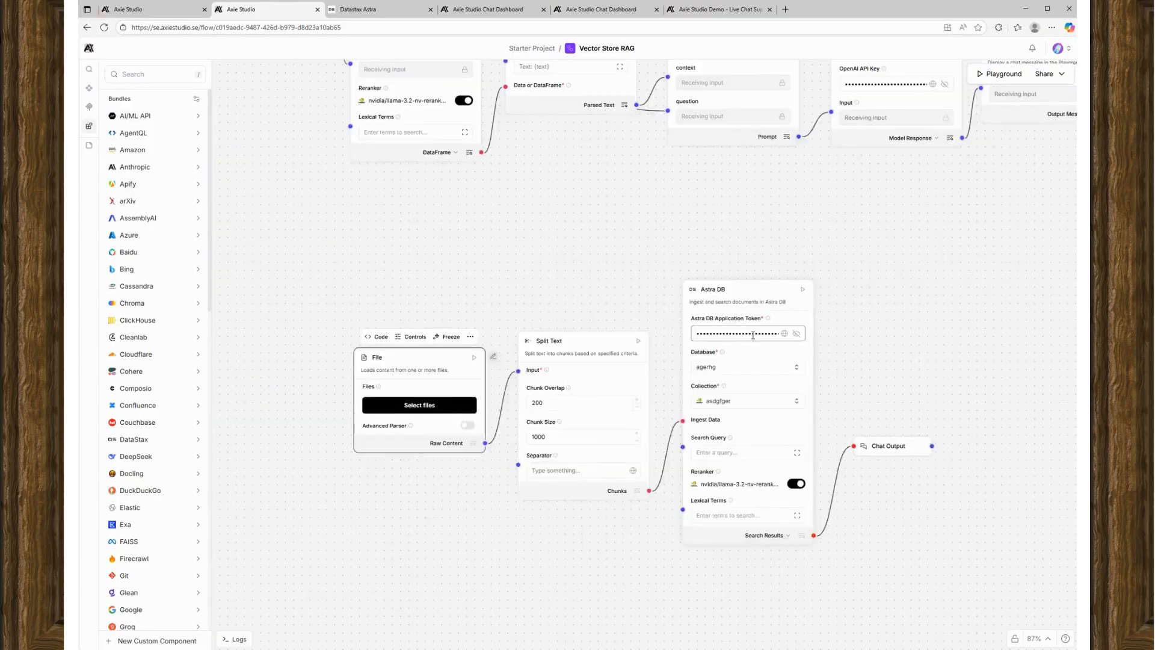
left_click_drag(641, 261, 667, 391)
scroll(580, 251, "up", 11)
scroll(784, 320, "down", 5)
scroll(784, 319, "down", 6)
left_click_drag(874, 289, 794, 149)
left_click_drag(814, 316, 745, 349)
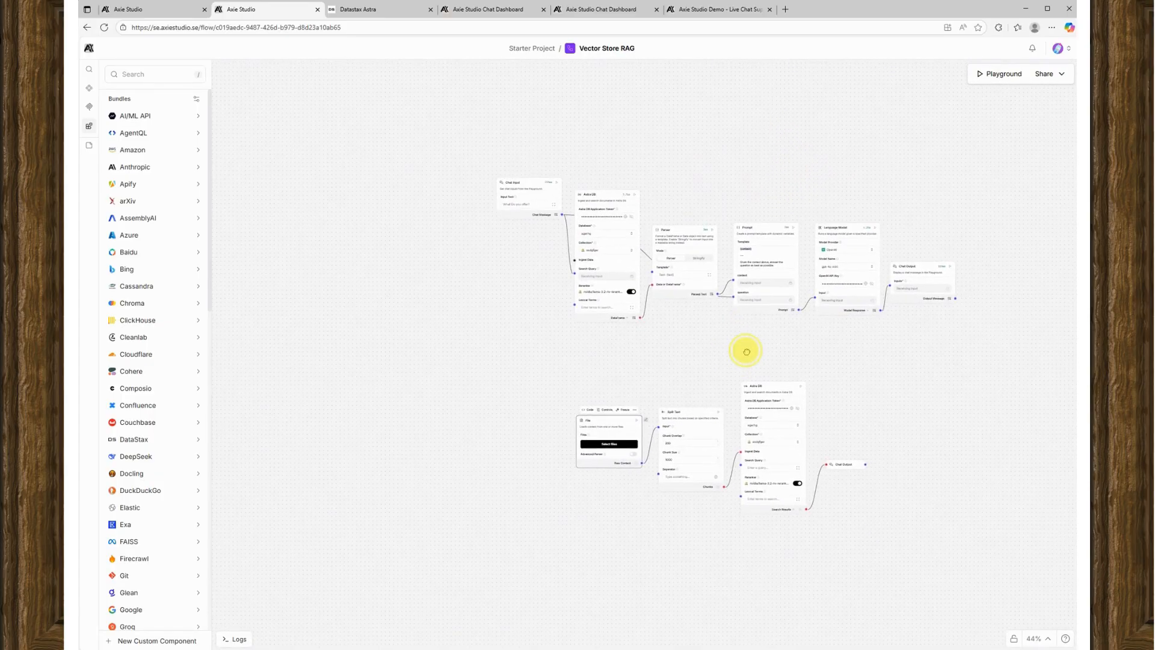
scroll(745, 349, "up", 4)
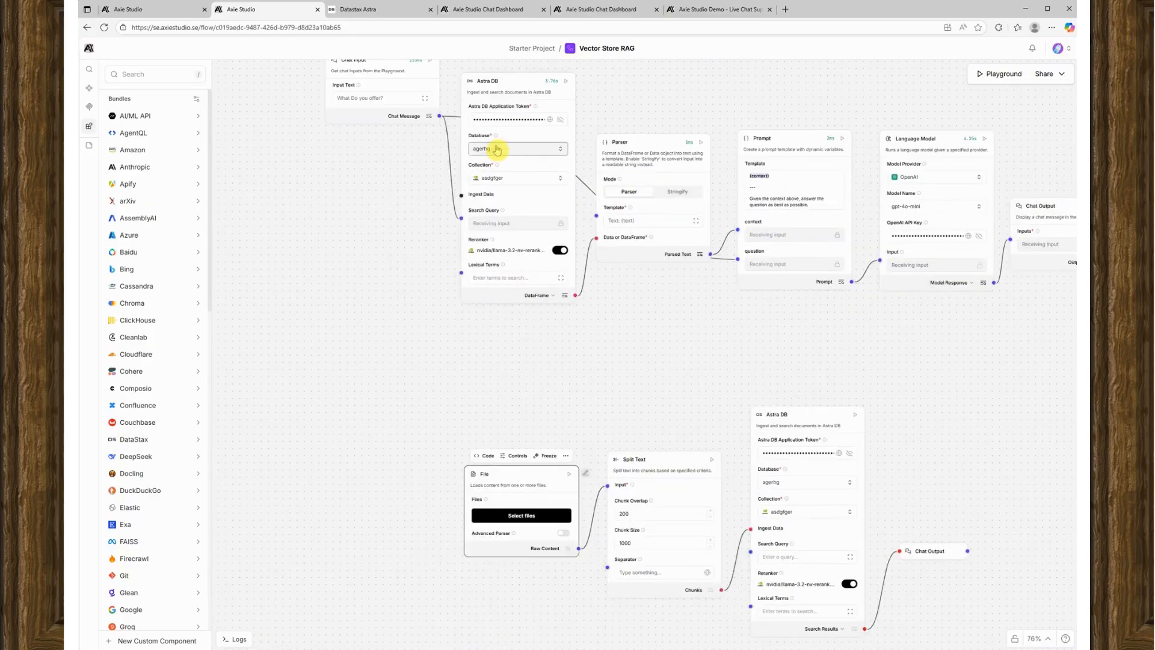
left_click_drag(649, 339, 600, 397)
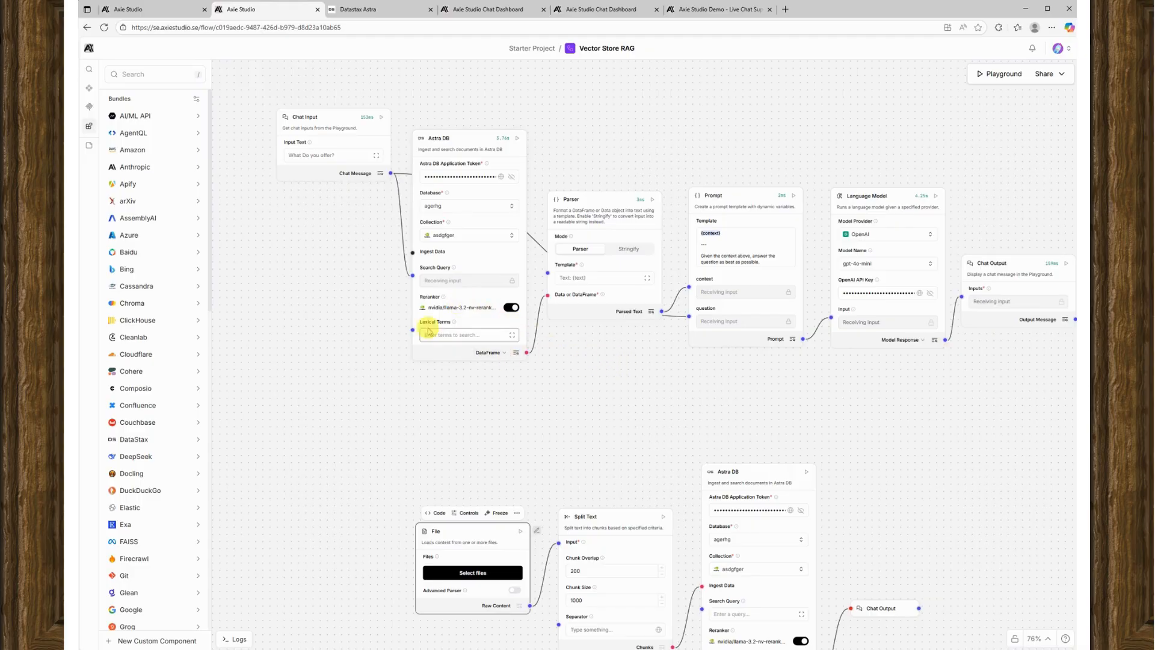
left_click_drag(684, 404, 726, 339)
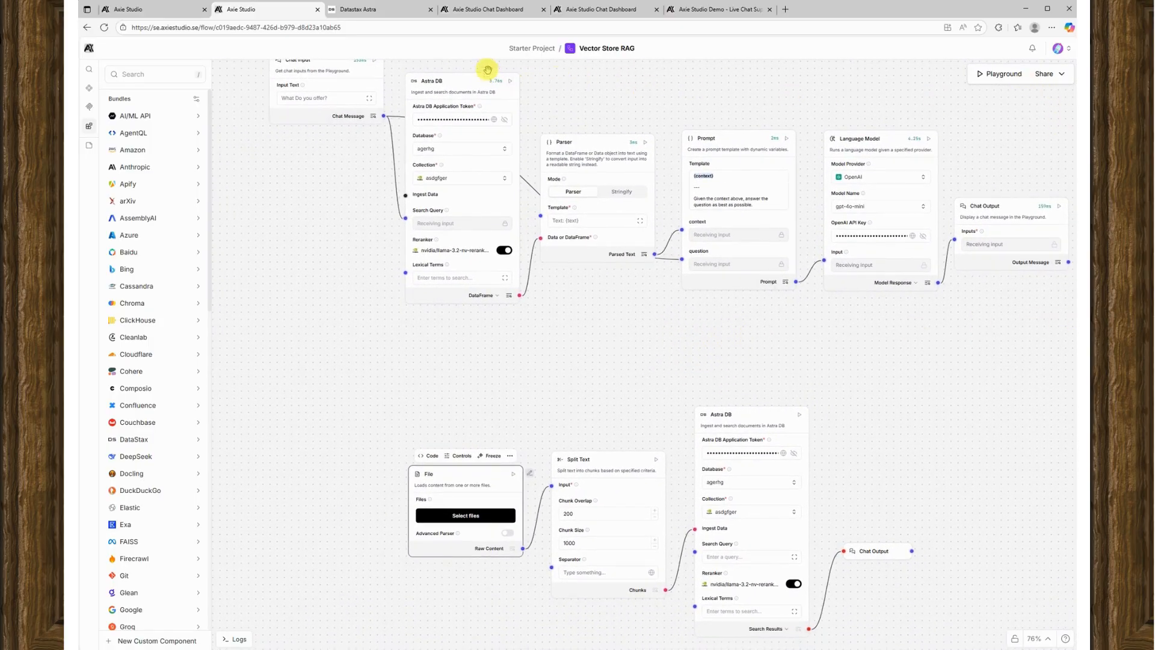
- Open the flow's API access code and select the endpoint URL in the Python snippet
left_click(1051, 75)
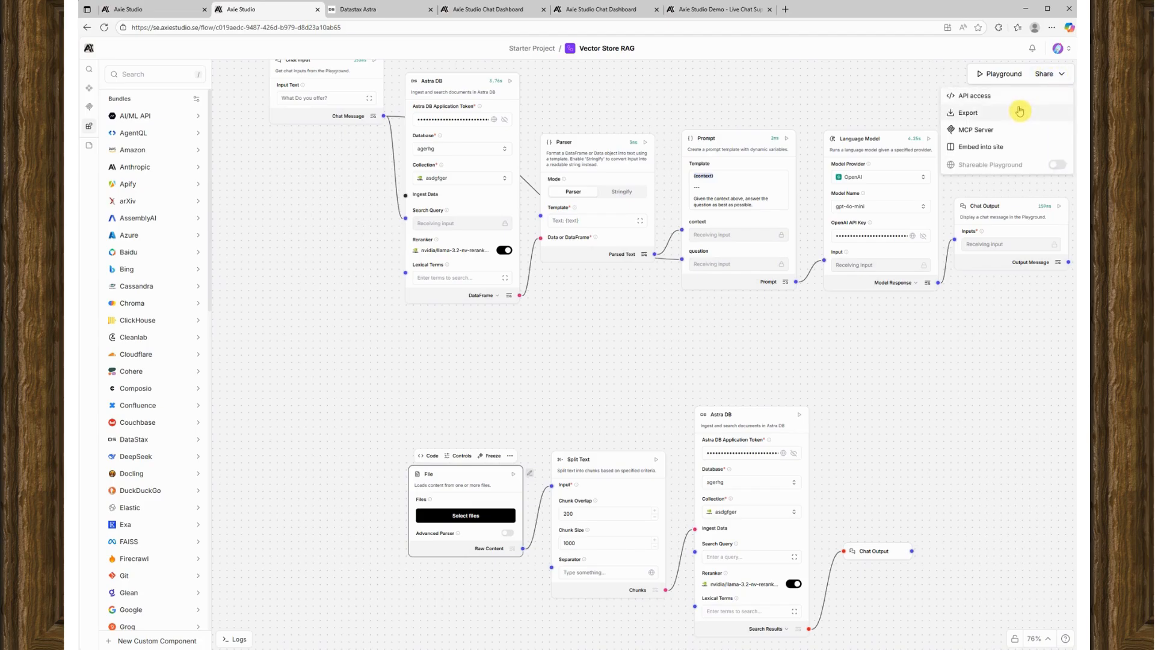
left_click(1016, 96)
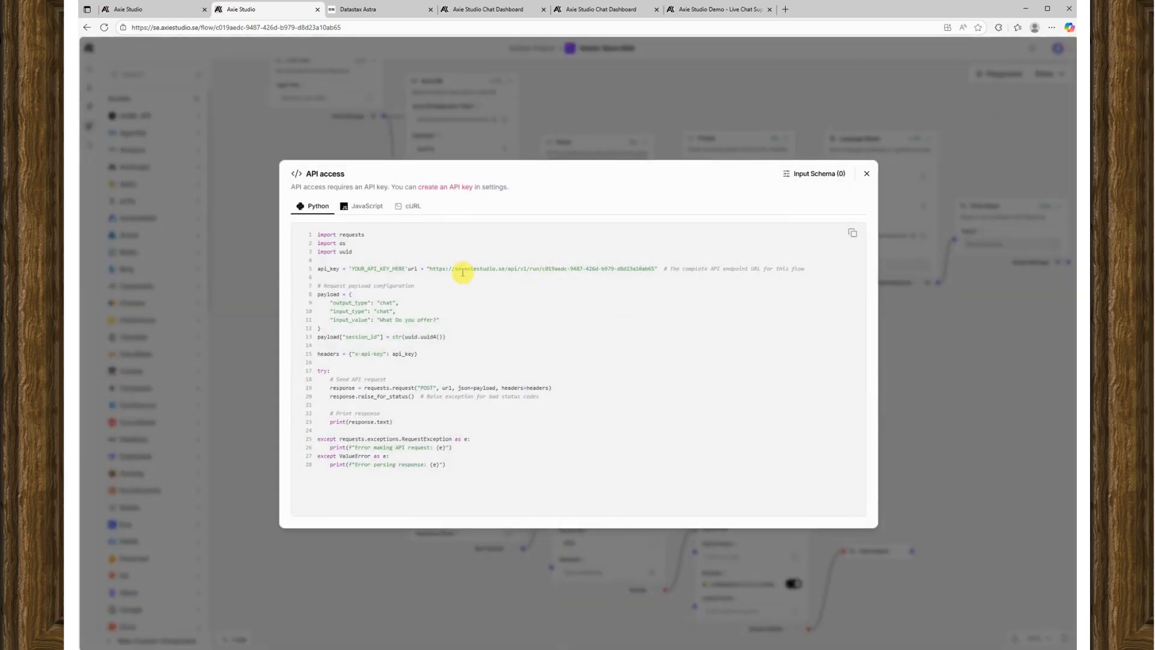
left_click_drag(444, 269, 647, 269)
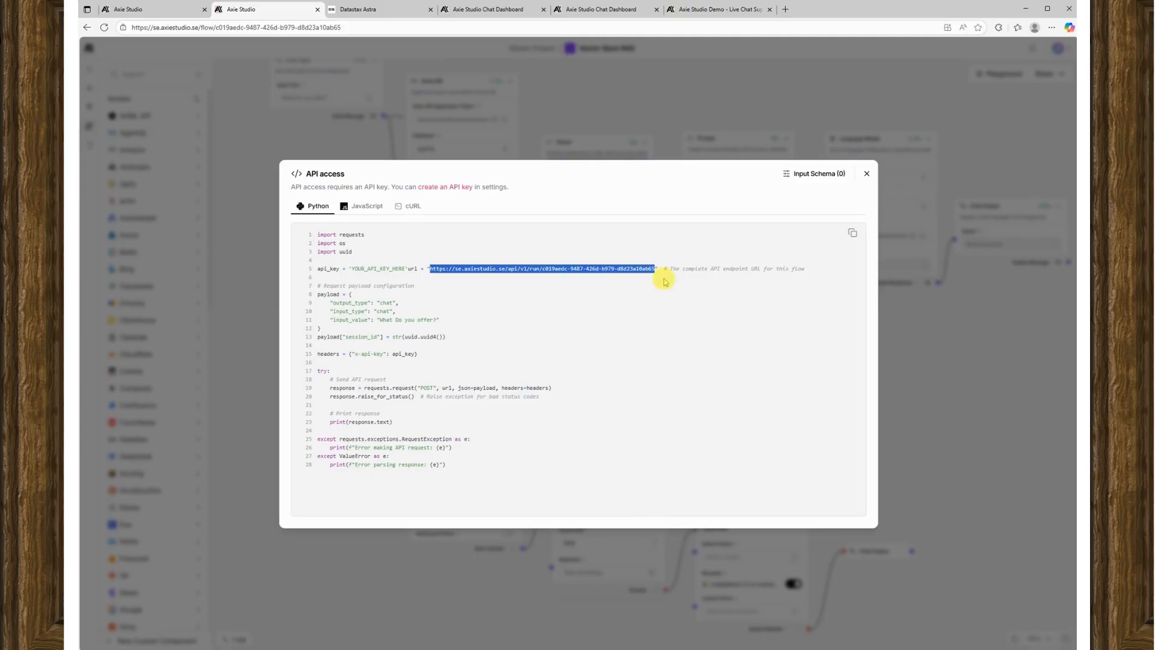
left_click(574, 286)
left_click_drag(432, 269, 645, 270)
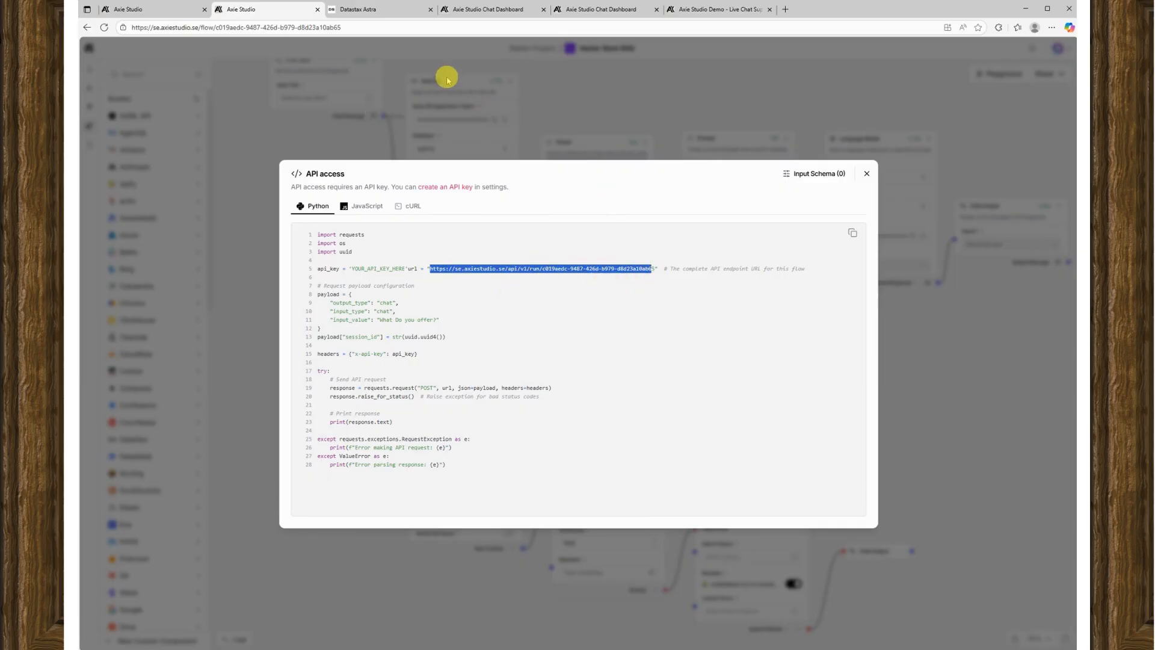
- Switch to the Axie Studio Chat Dashboard and check its web address
left_click(482, 14)
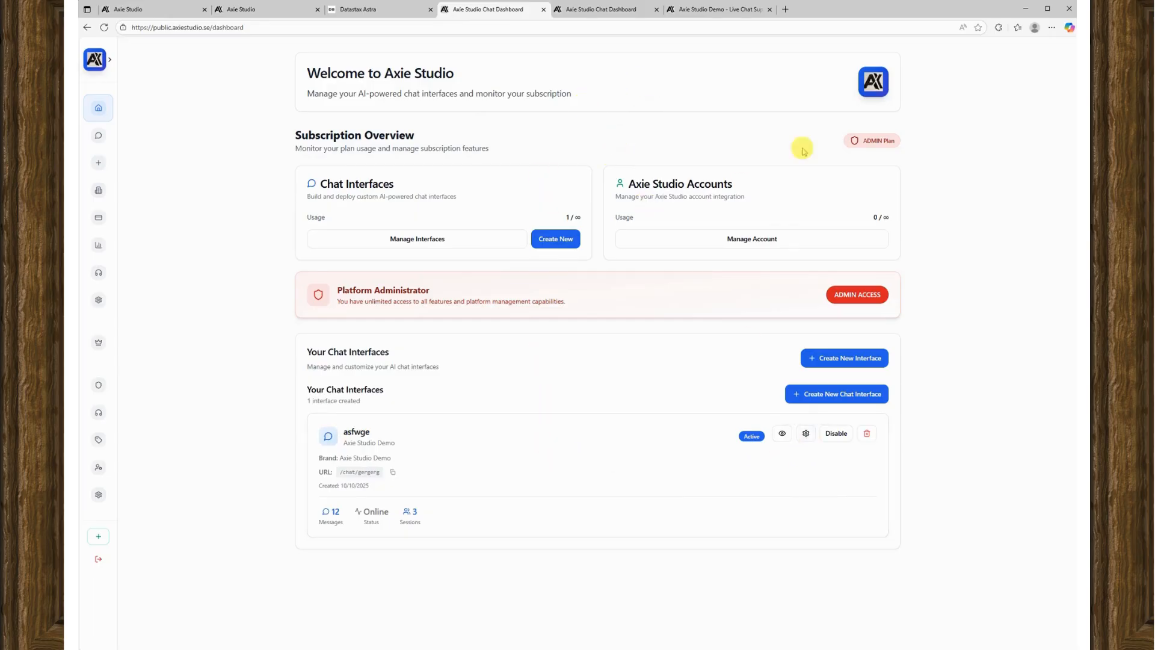
left_click(257, 30)
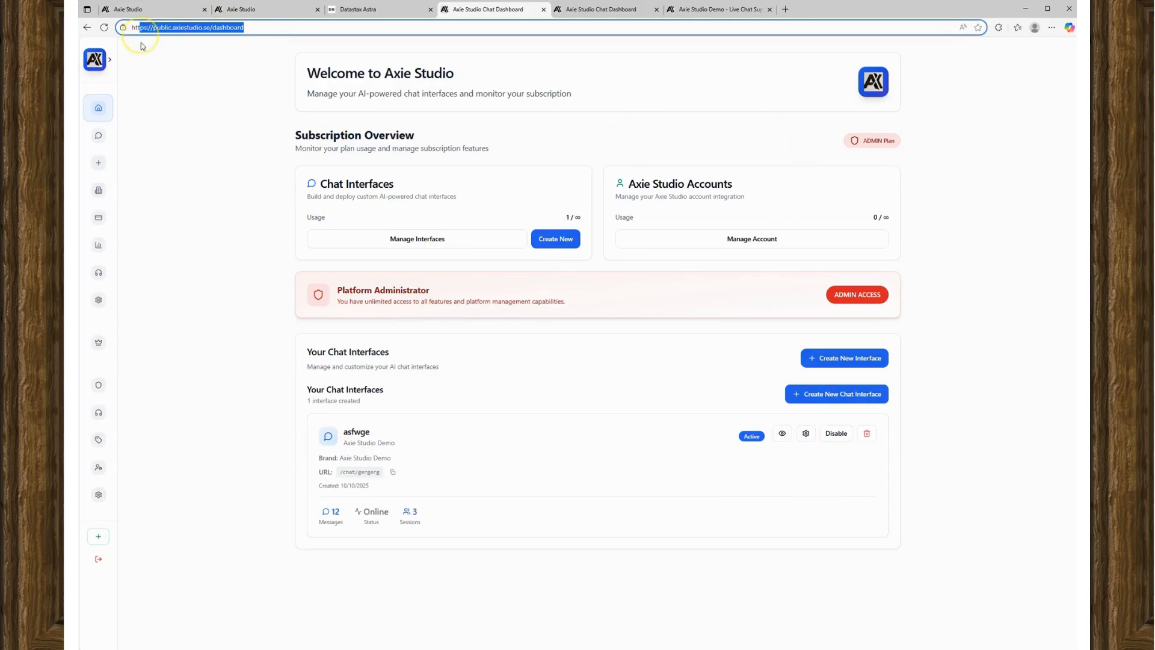
left_click(200, 97)
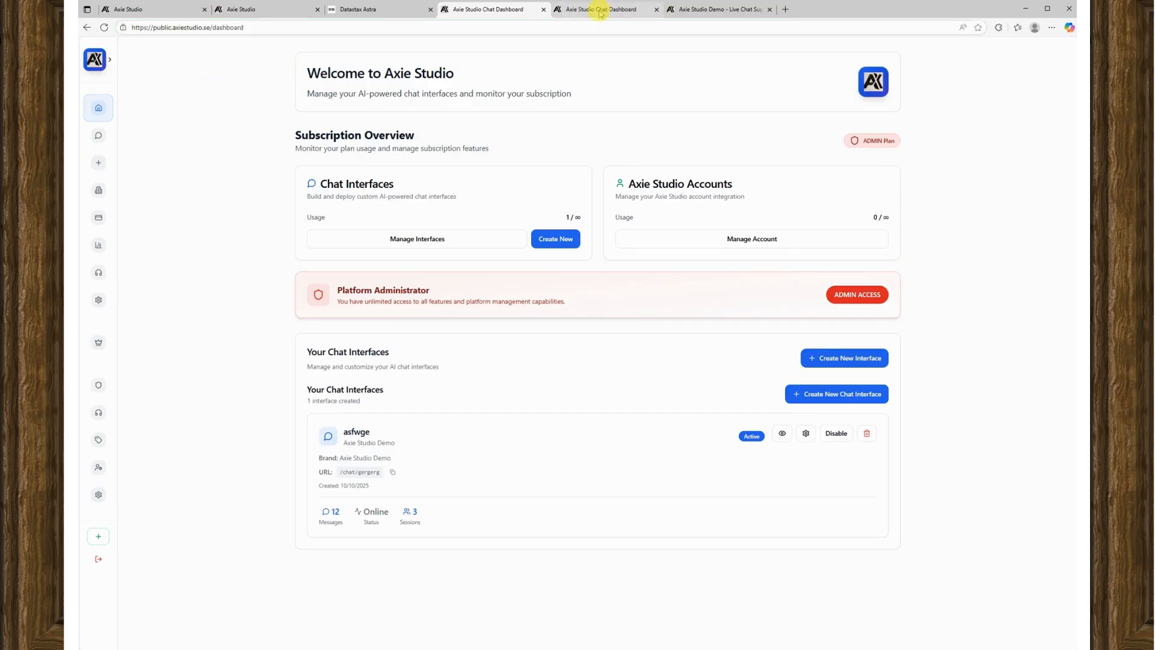
- Review the URL slug, API endpoint, API key and branding settings on the asfwge chat interface's edit page
left_click(564, 11)
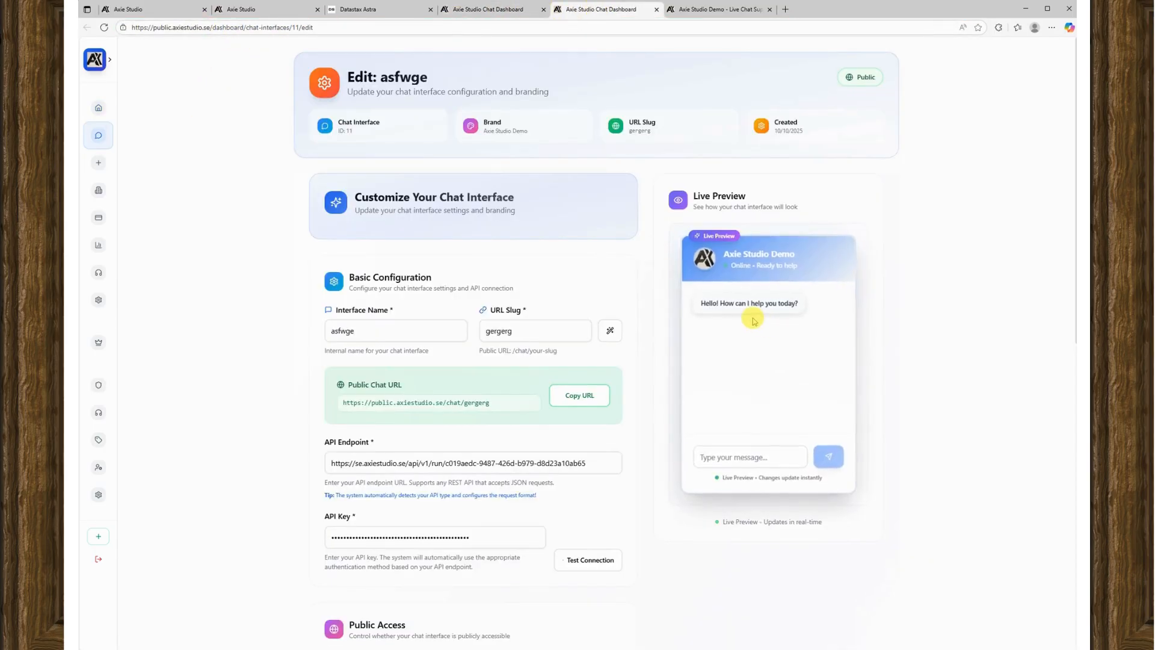
scroll(625, 379, "down", 5)
scroll(602, 355, "up", 3)
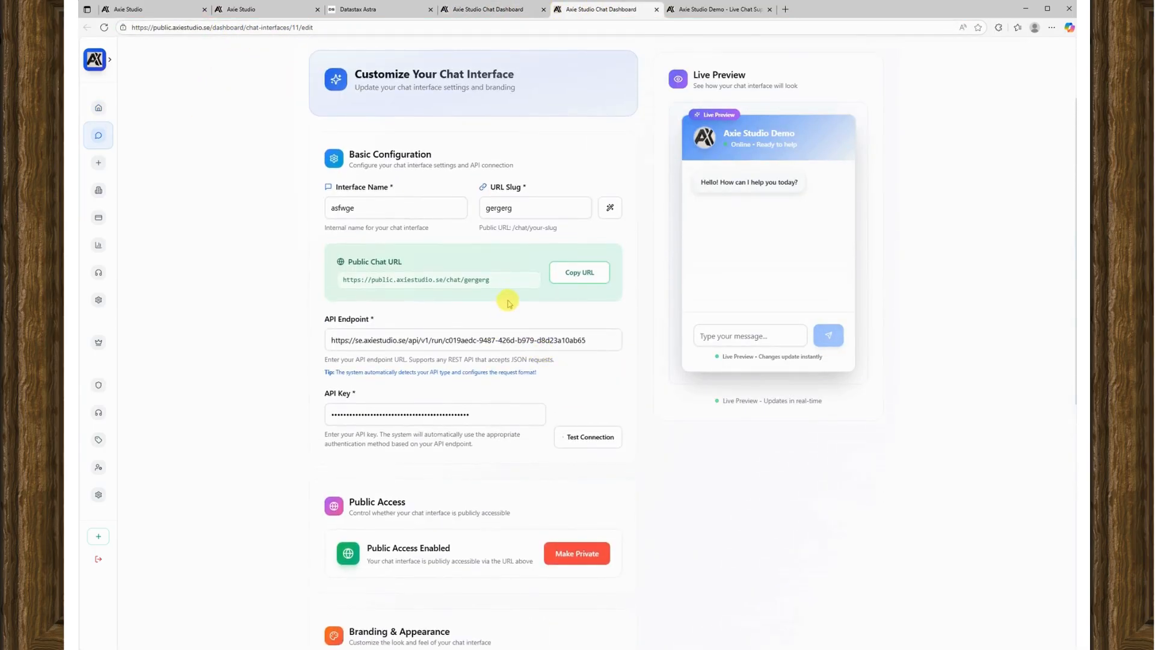
left_click_drag(490, 187, 531, 188)
left_click(546, 189)
scroll(510, 366, "down", 3)
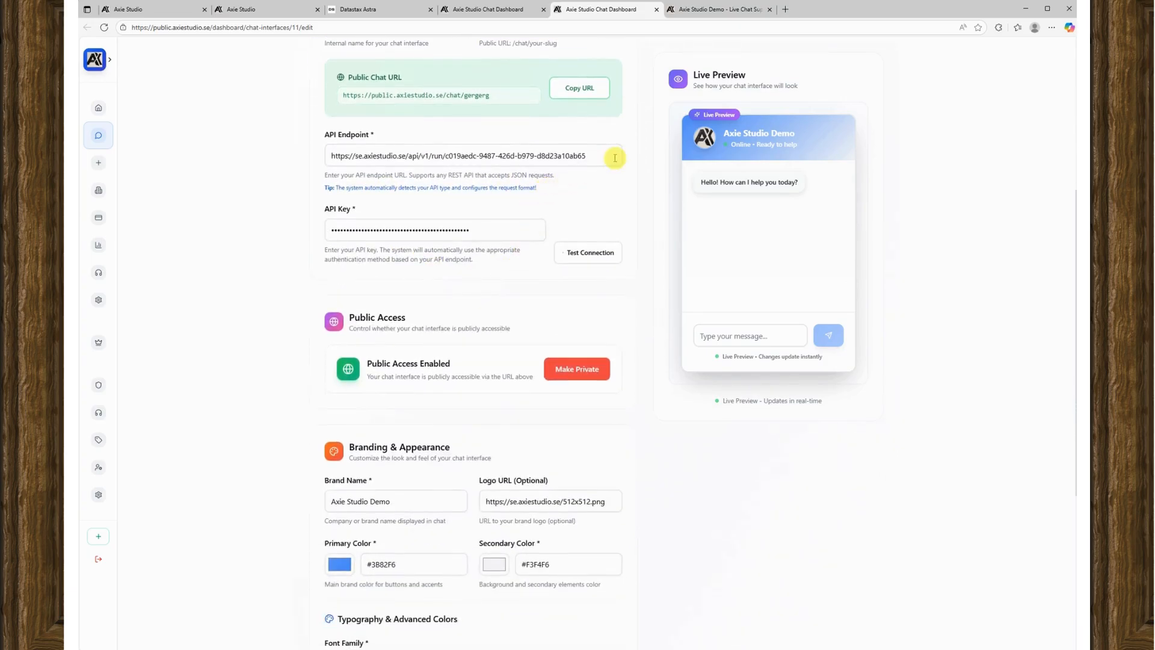
left_click(572, 213)
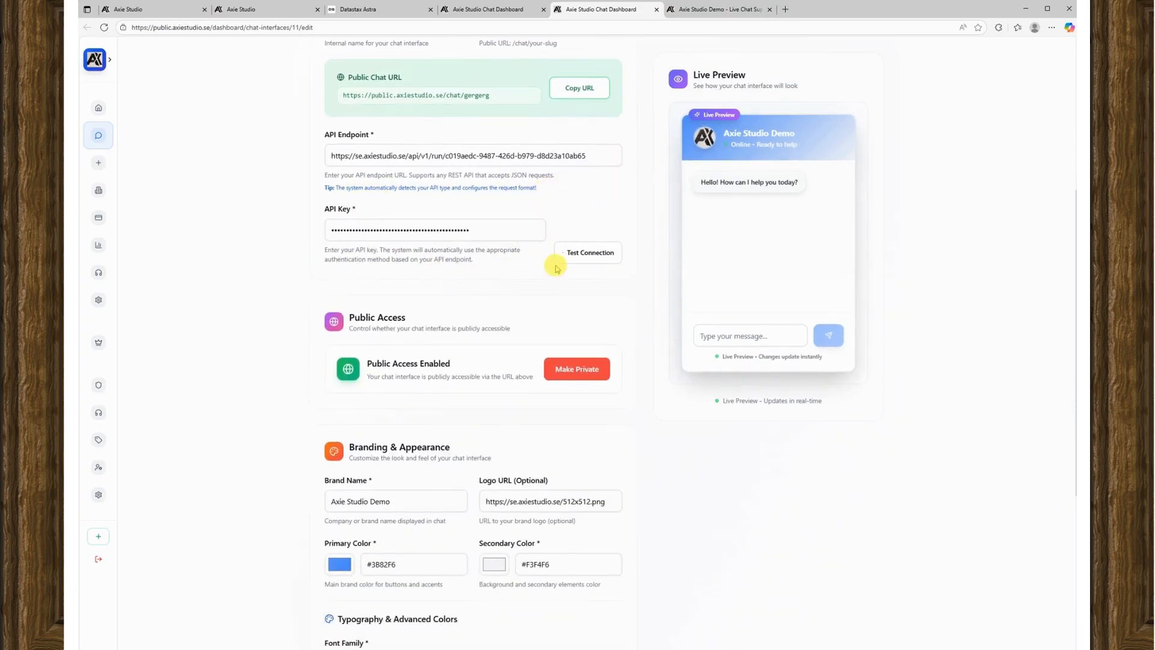
- Go from the flow's API access dialog to the Axie Studio API Keys settings and open the form for creating a key
left_click(255, 13)
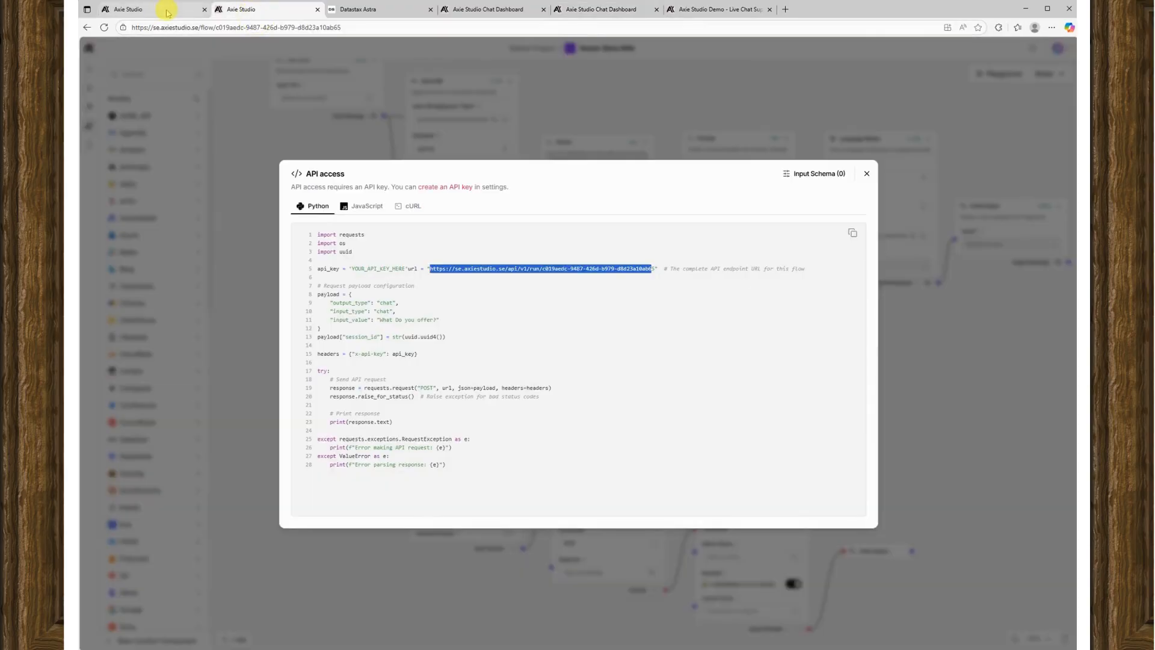
left_click(459, 188)
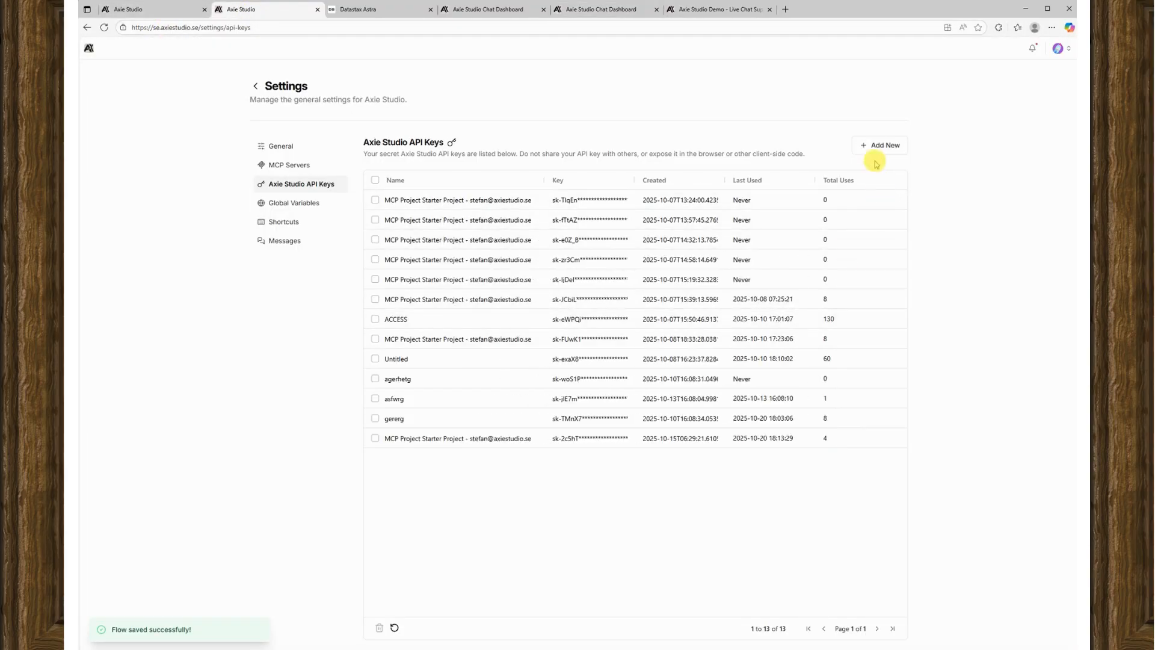
left_click(877, 151)
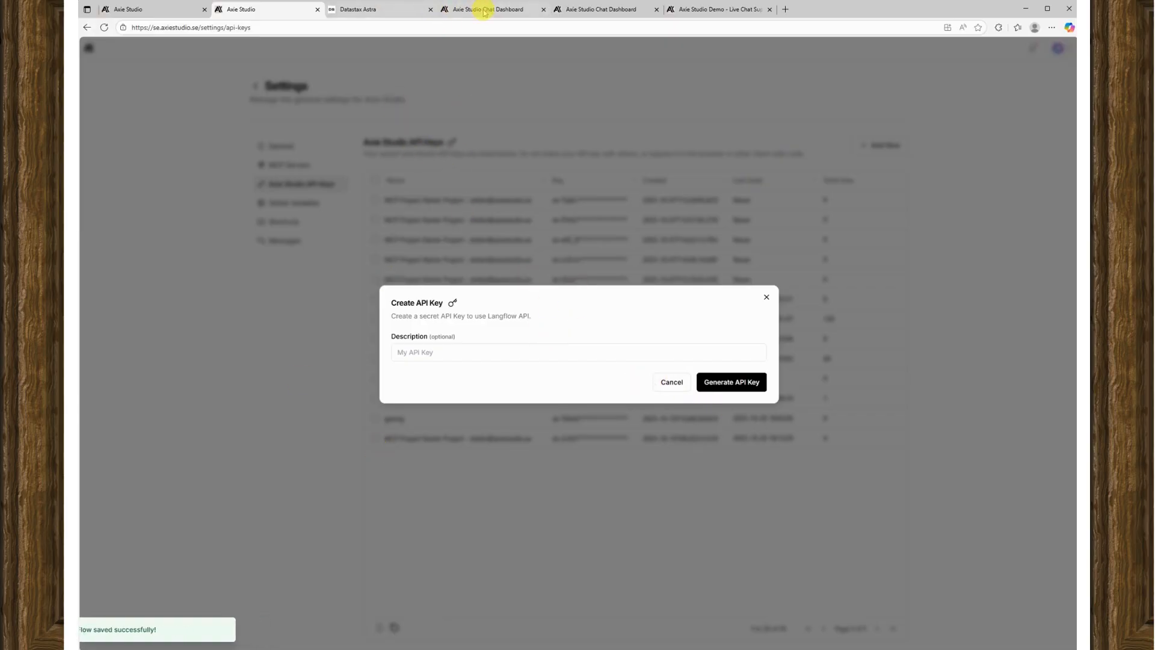
- Return to the asfwge chat interface's edit page and review its basic configuration and public access settings
left_click(517, 12)
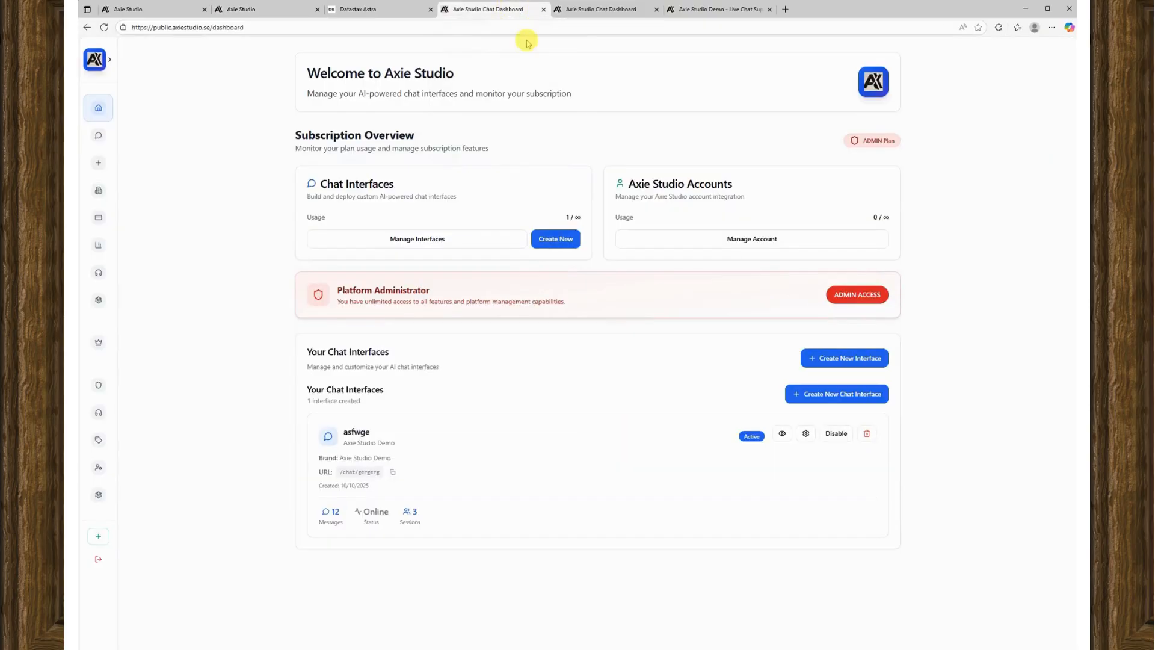
left_click(585, 12)
scroll(601, 300, "up", 5)
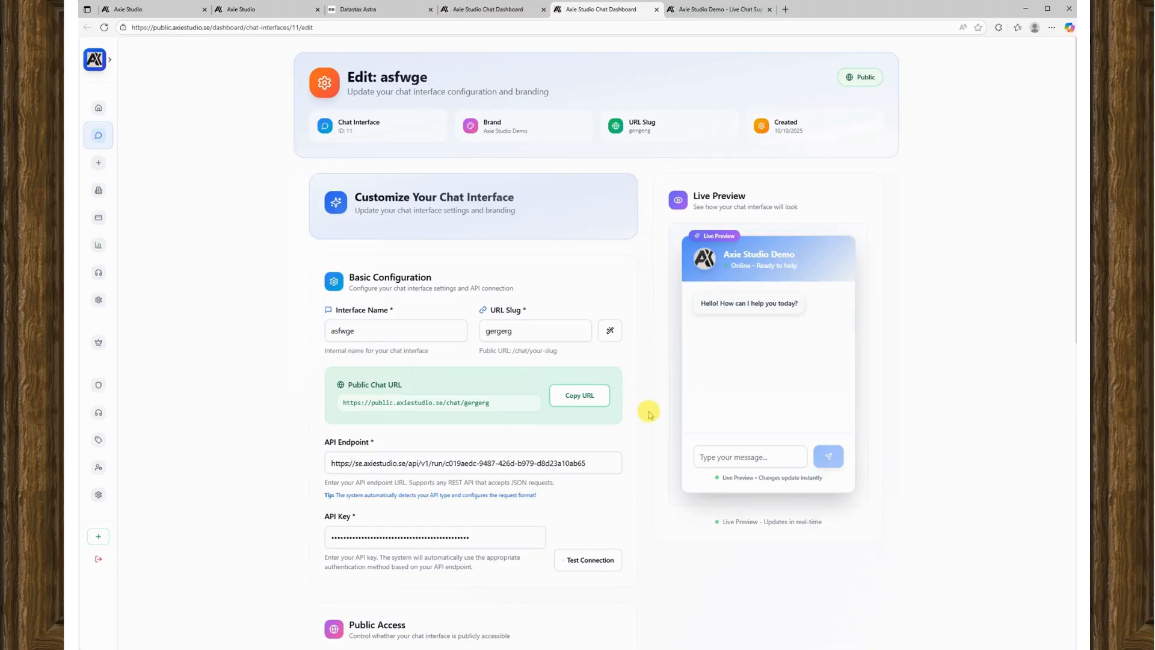
scroll(649, 423, "down", 5)
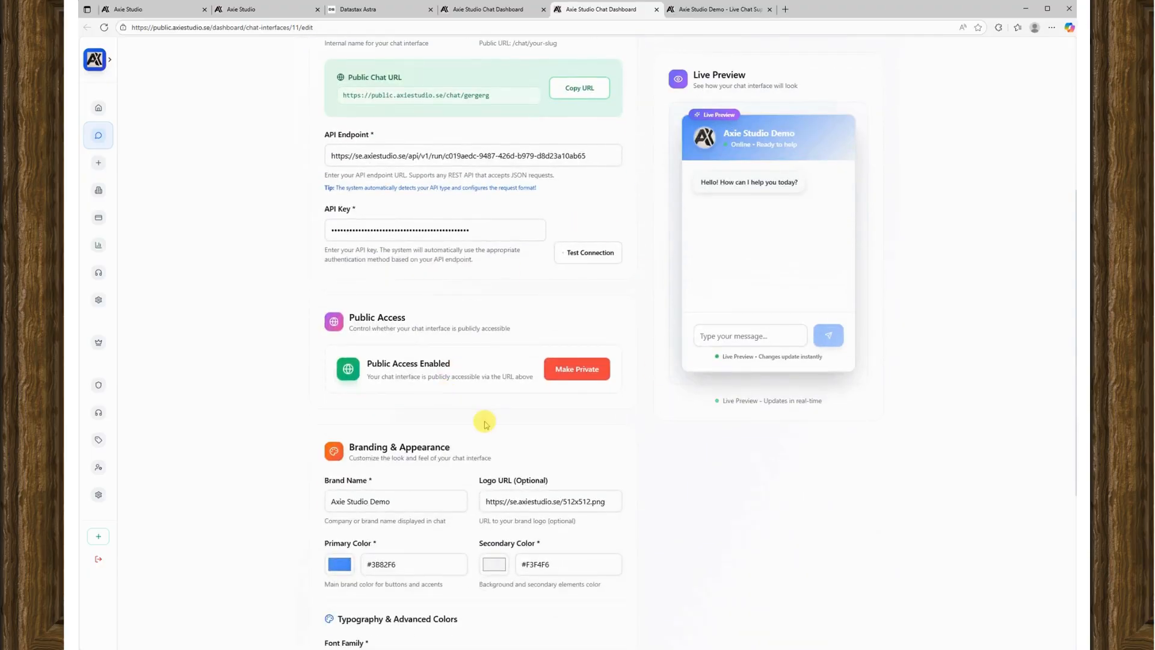
- Try removing "Demo" from the brand name, and restore it to Axie Studio Demo
scroll(649, 459, "down", 4)
left_click_drag(409, 255, 341, 257)
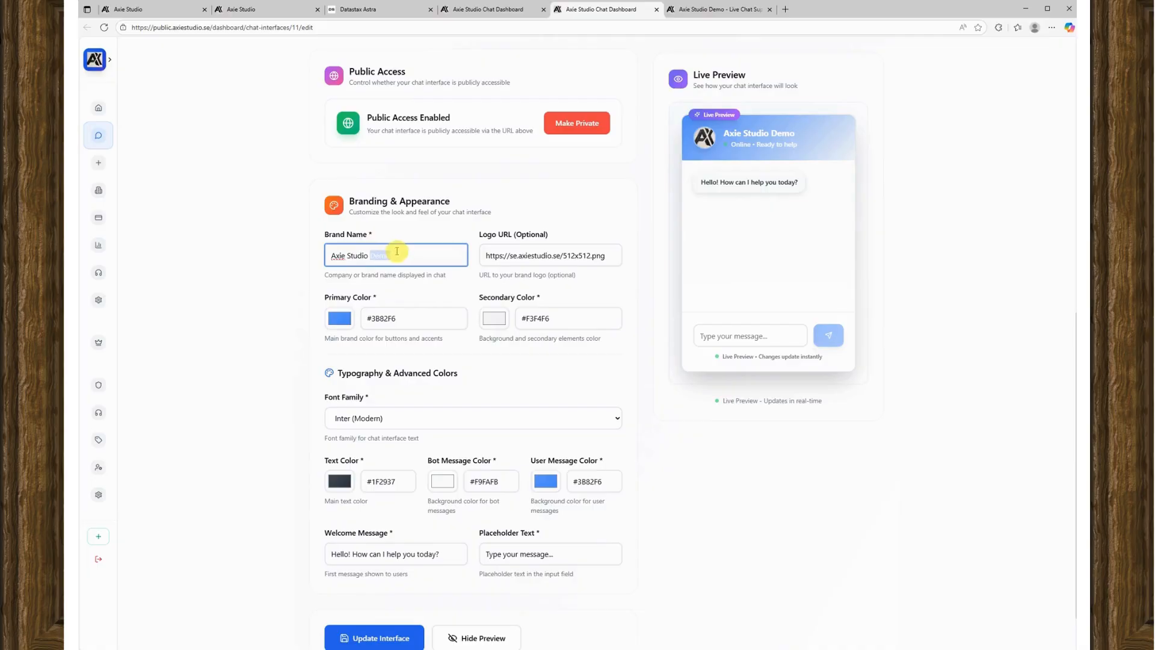
key("BackSpace")
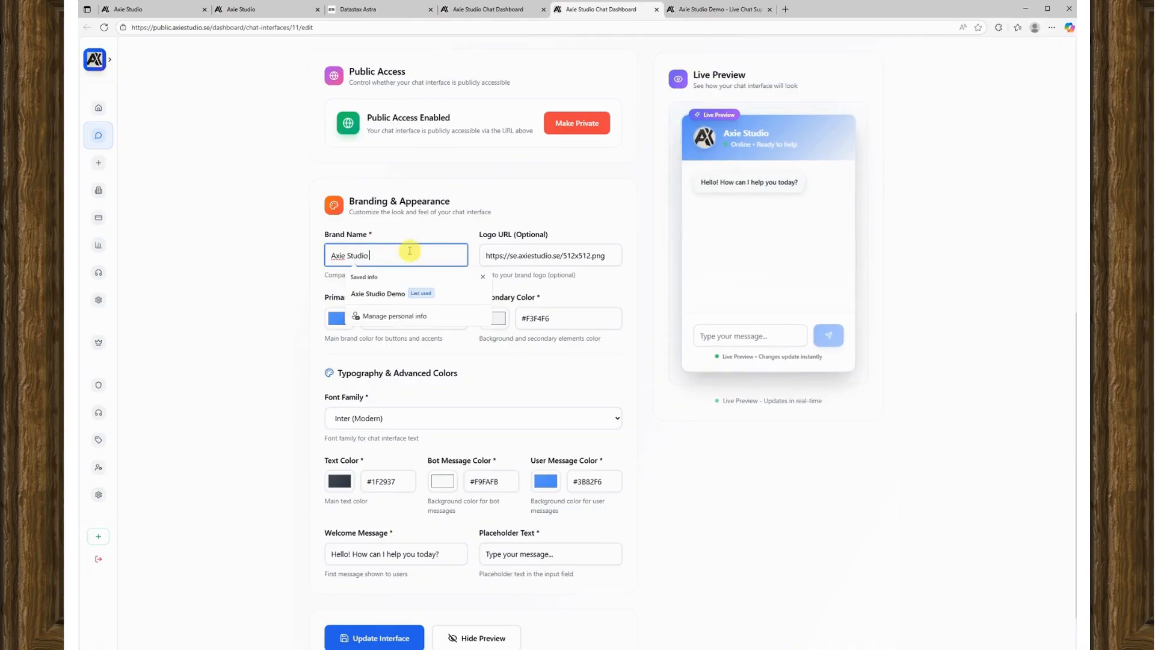
left_click(378, 293)
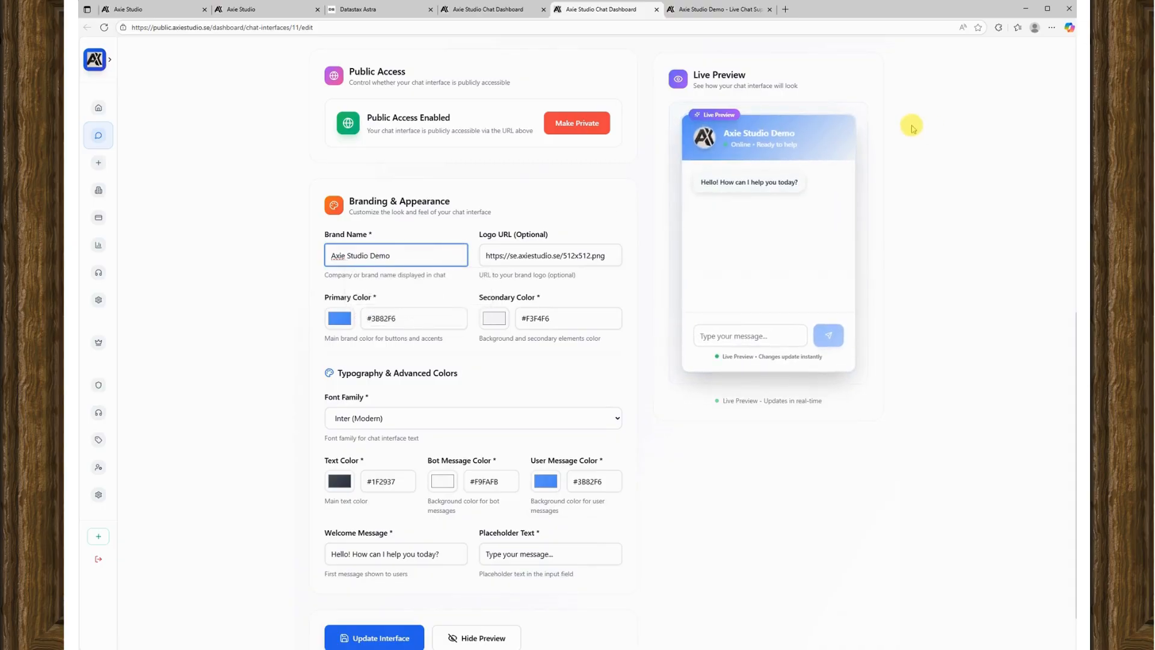
- Review the branding, typography and advanced color settings of the chat interface alongside its live preview
scroll(890, 283, "up", 3)
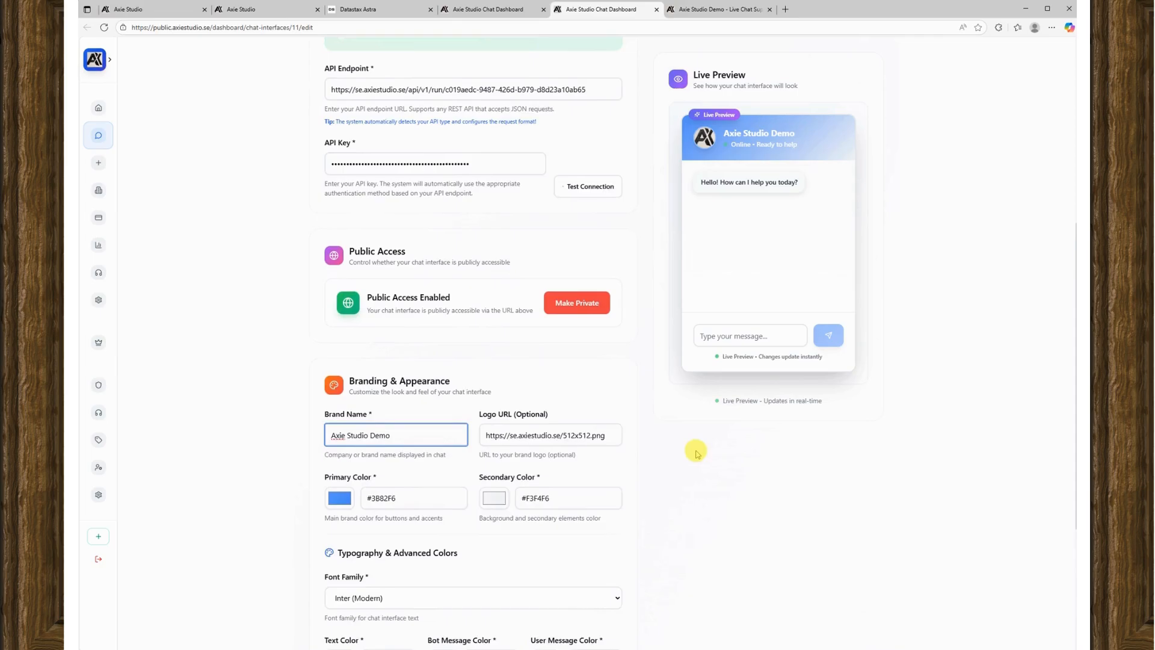
scroll(661, 430, "down", 4)
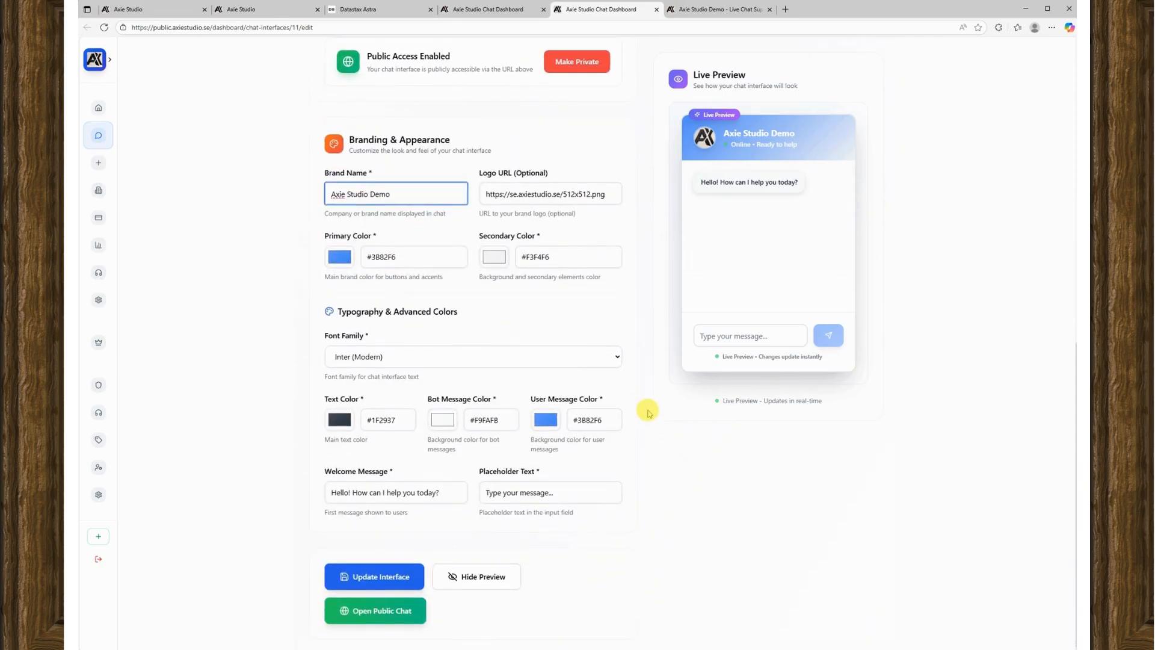
left_click(637, 327)
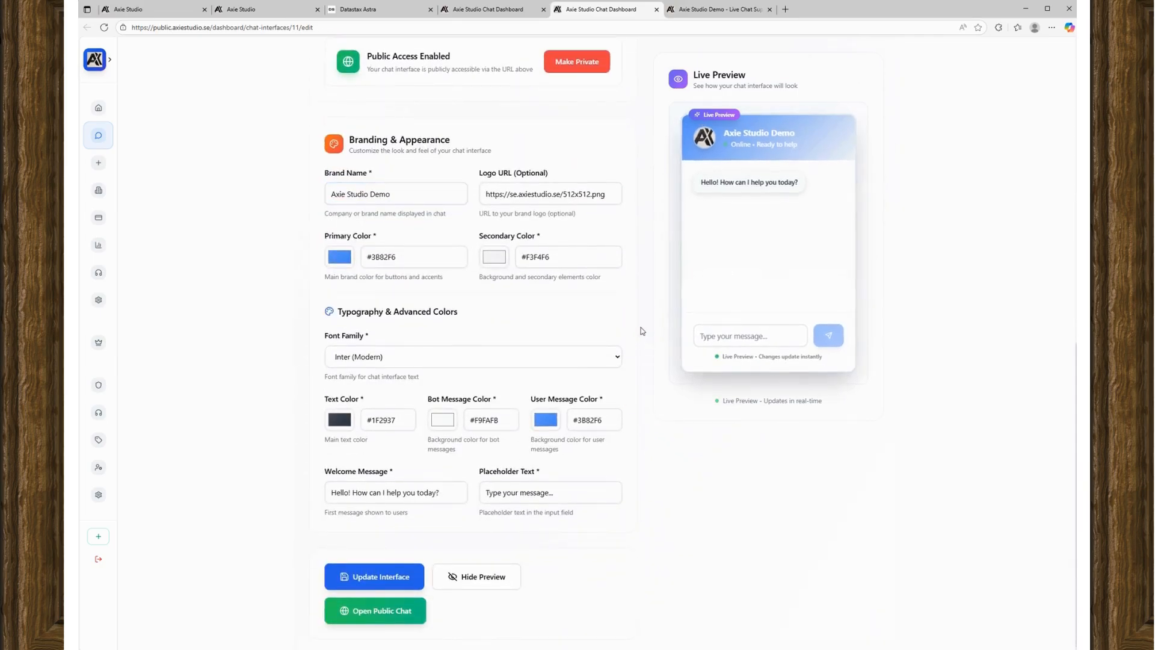
scroll(622, 331, "down", 1)
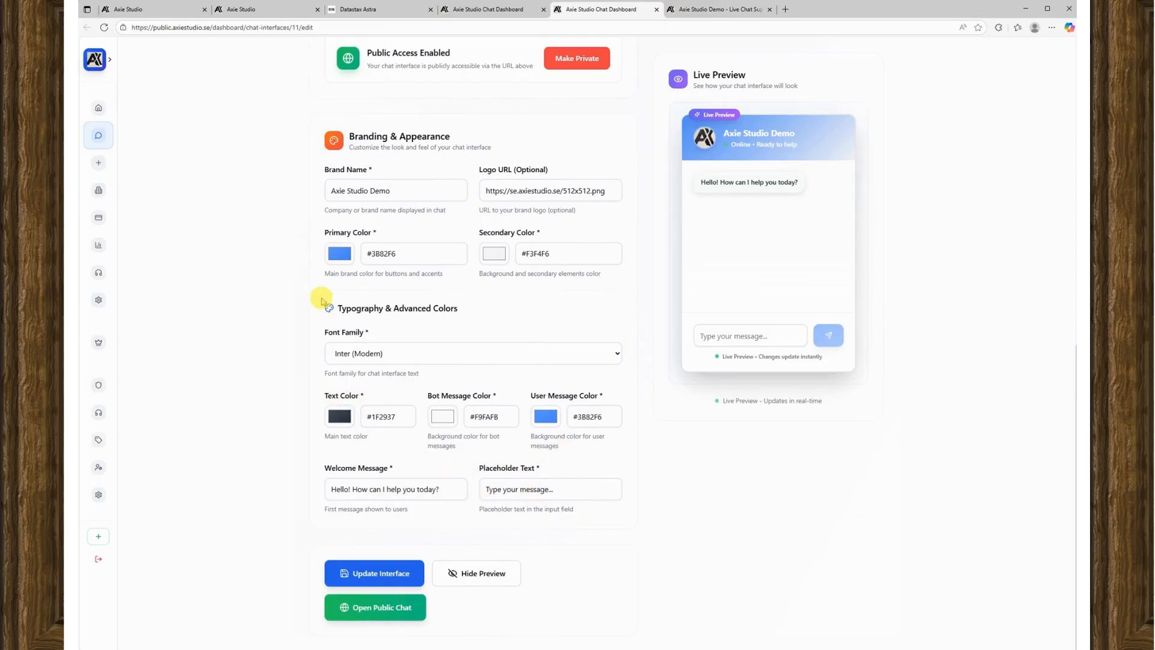
left_click_drag(337, 305, 475, 304)
left_click(479, 301)
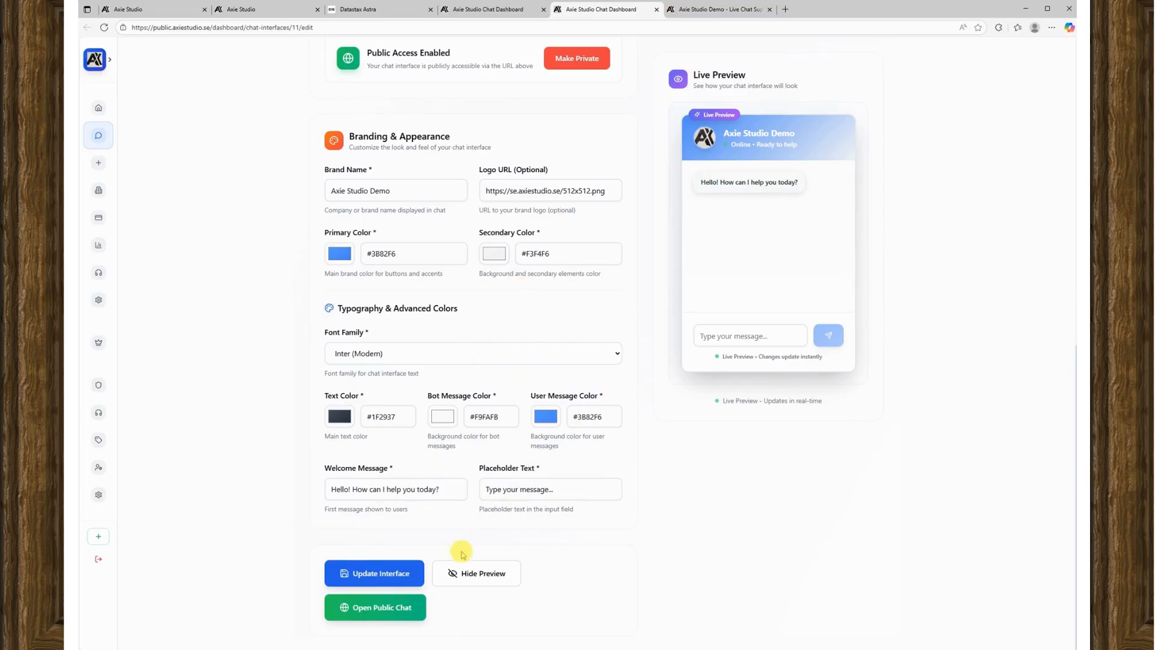
- Open the public chat and send the message "what do you offer!"
left_click(397, 611)
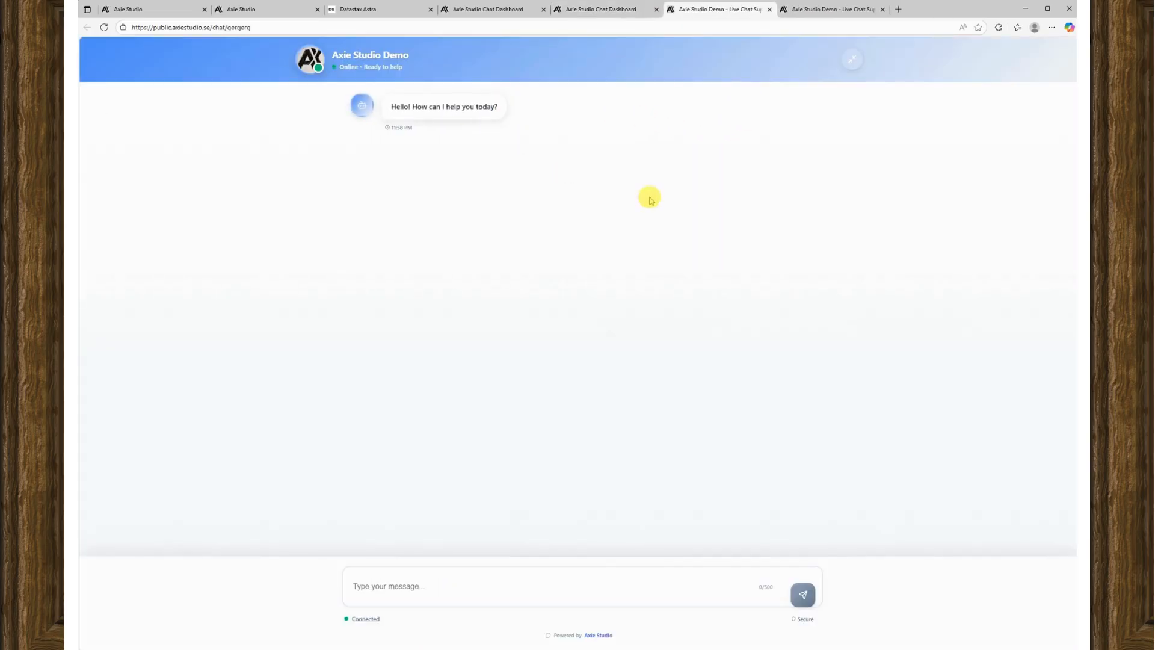
left_click(686, 581)
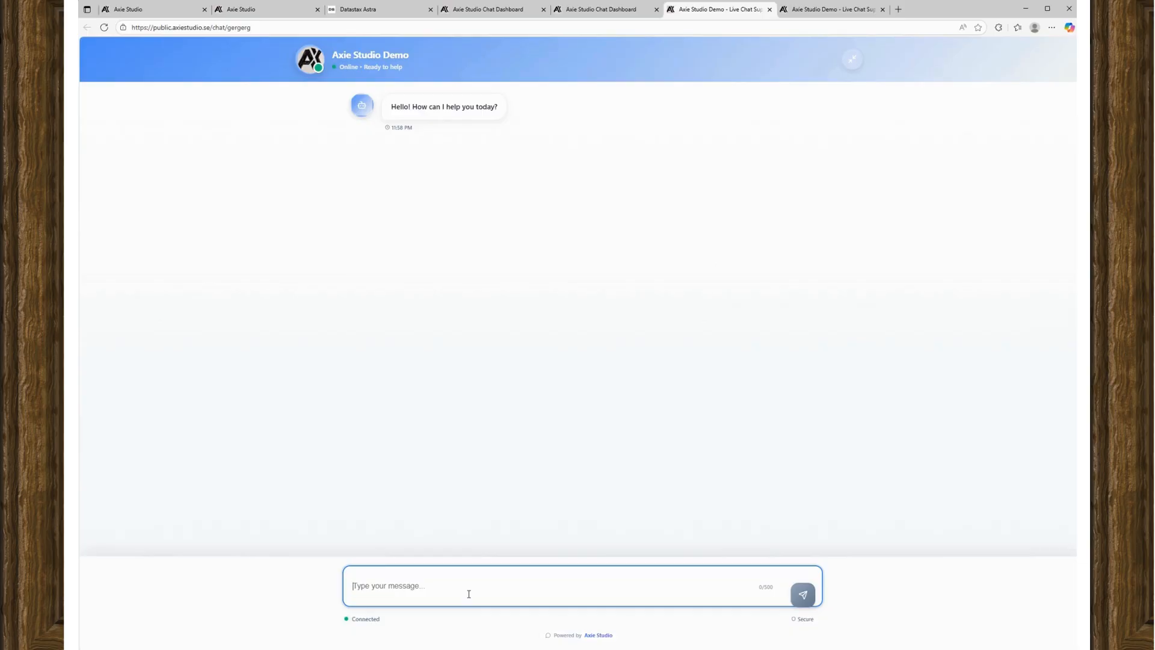
type("what do you offer")
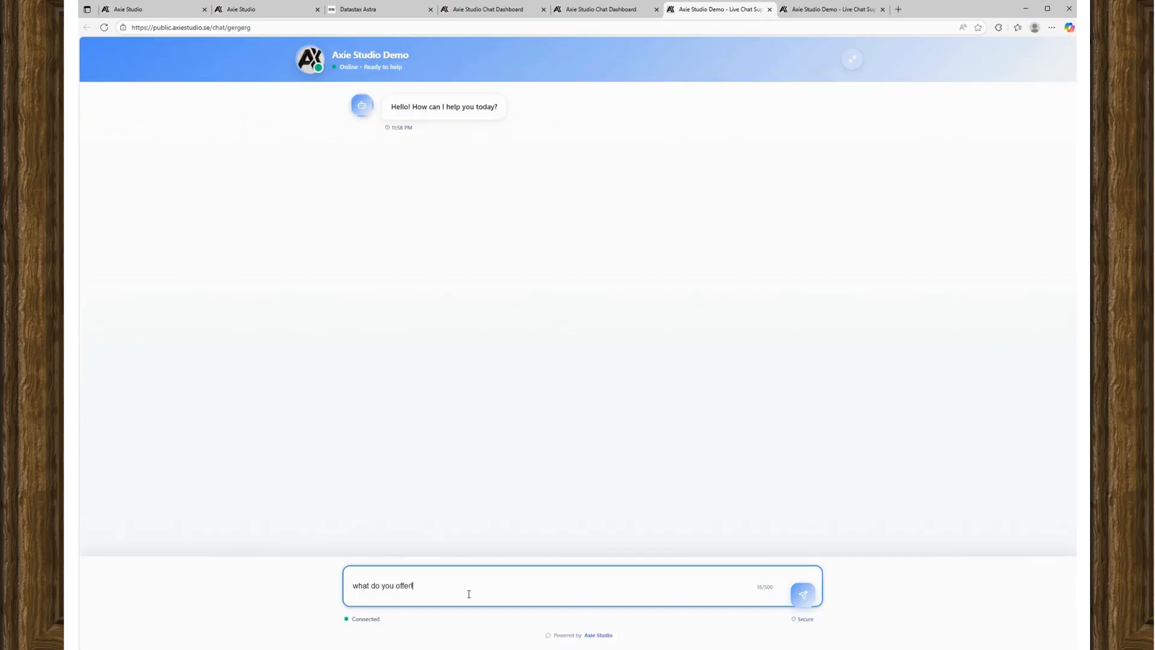
key("Return")
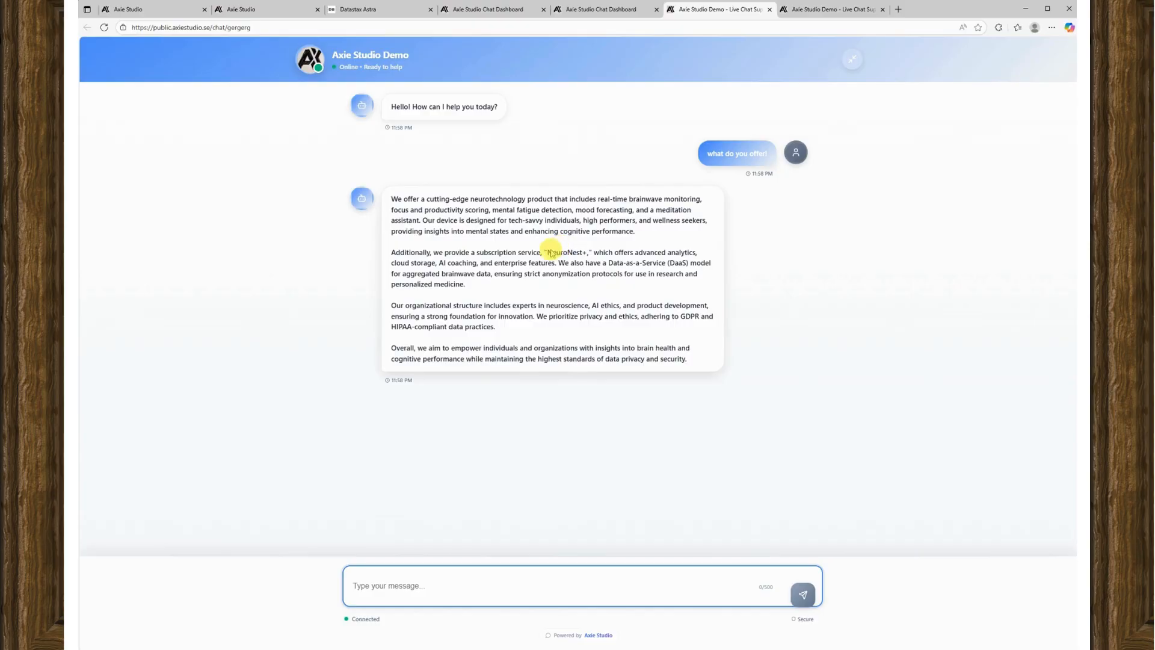
- Read the public chat's reply, including its product description, NeuroNest+ subscription and privacy passages
left_click_drag(548, 253, 579, 258)
left_click_drag(464, 212, 490, 224)
left_click(493, 219)
left_click_drag(592, 308, 612, 317)
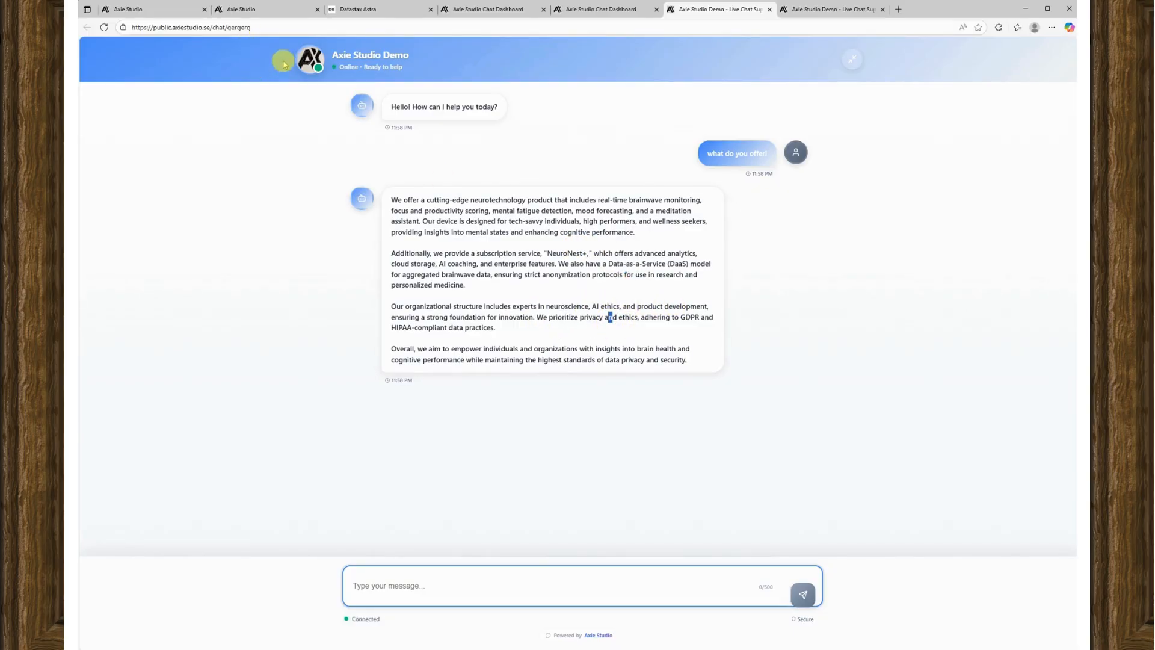
- Open the Vector Store RAG flow in Axie Studio and show the public chat's session w5ovt07ve0b in its Playground
left_click(232, 10)
left_click(175, 10)
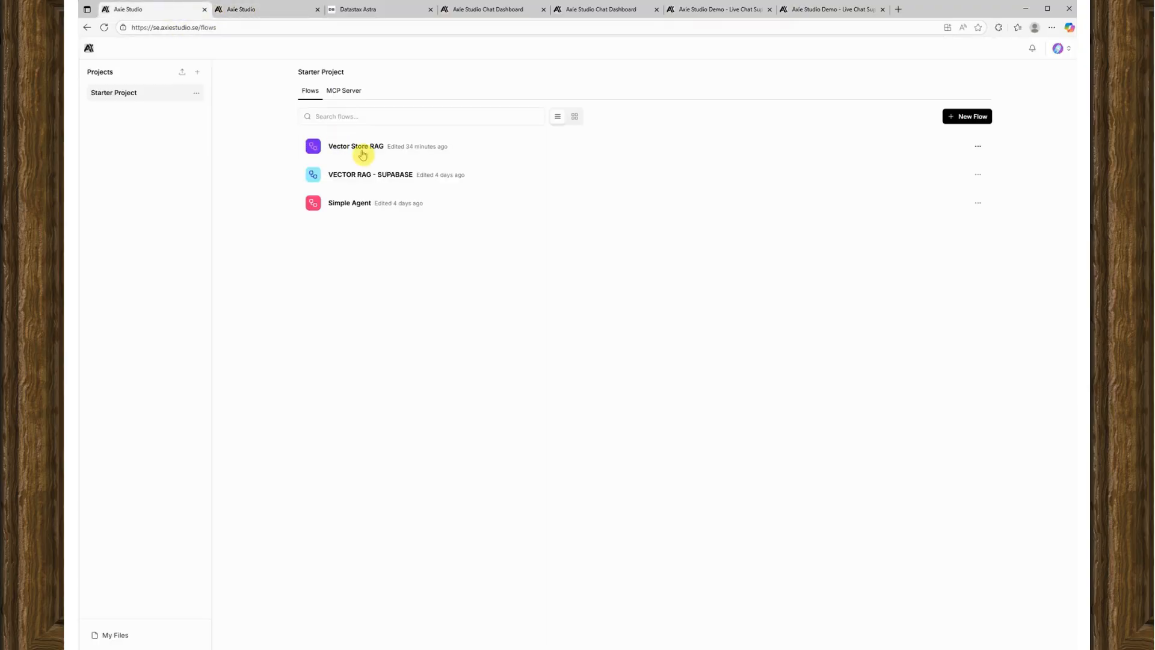
left_click(472, 155)
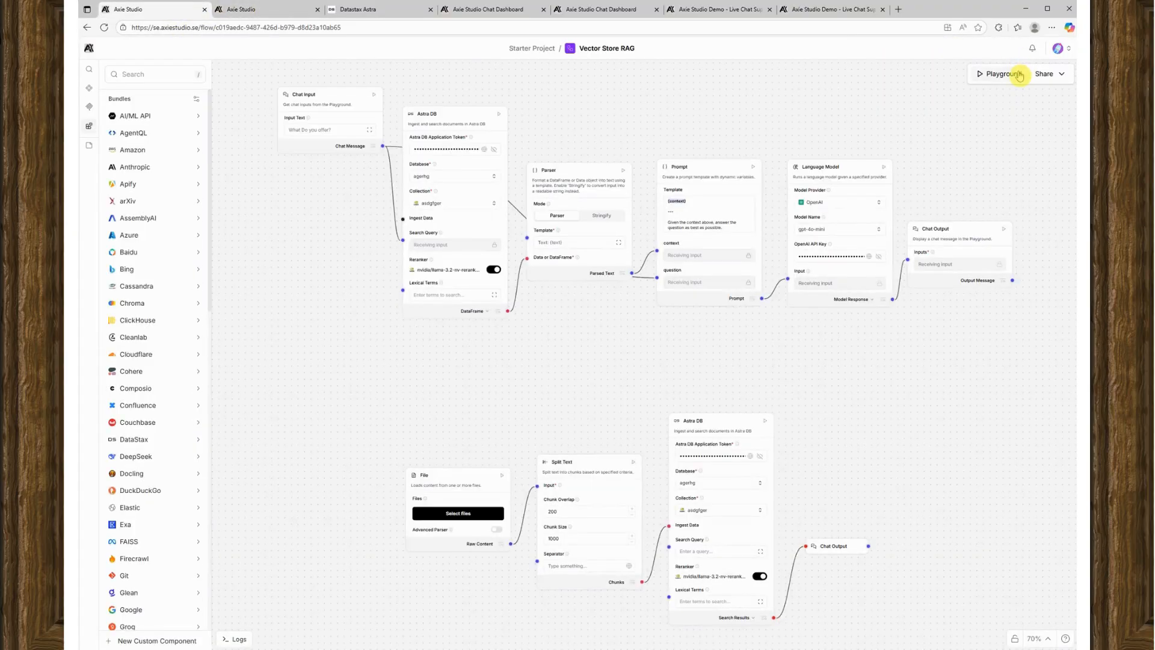
left_click(1019, 76)
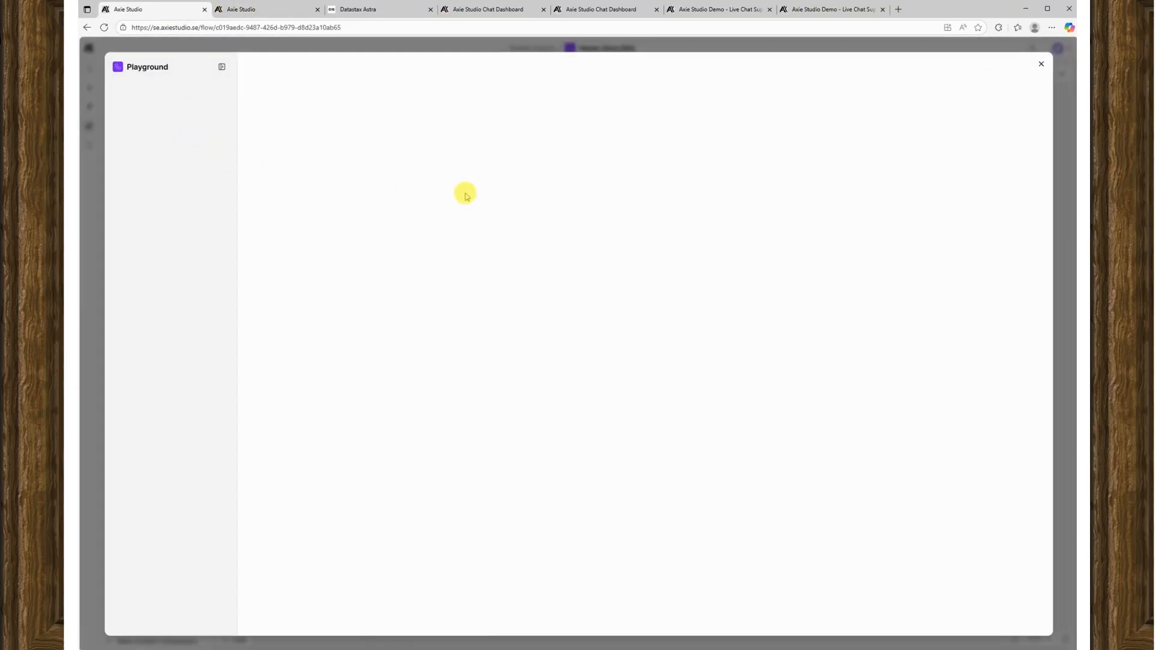
left_click(172, 136)
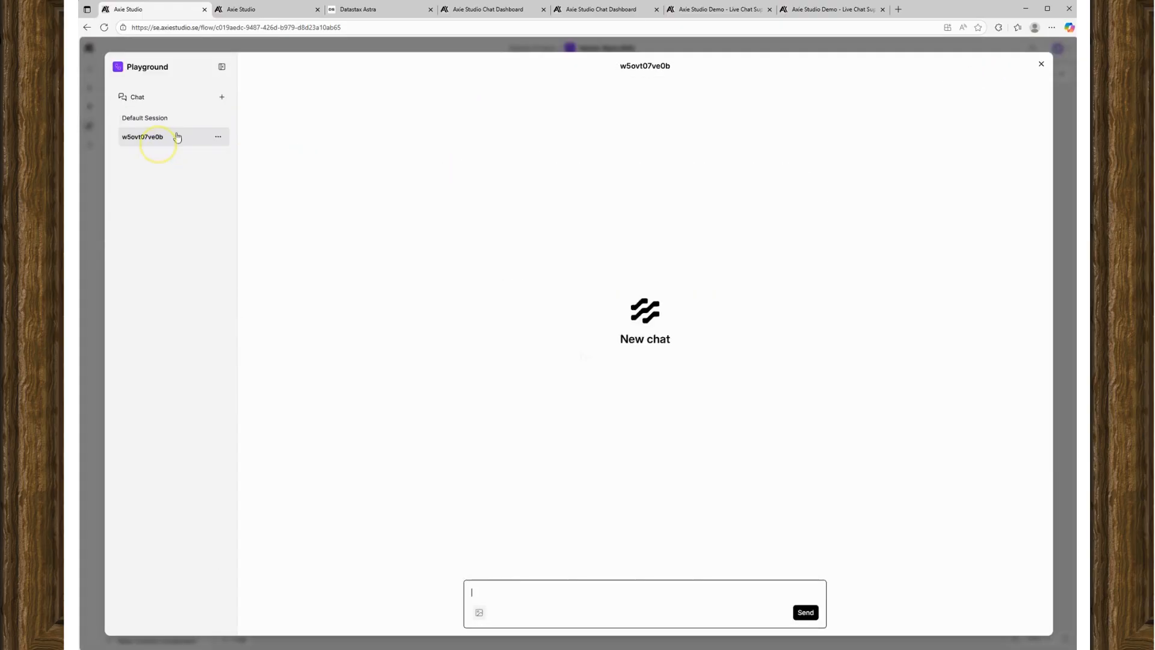
- Examine the AI reply in the Playground session and compare it with the reply in the public chat
left_click_drag(467, 108, 861, 351)
left_click(895, 376)
left_click_drag(786, 296, 485, 155)
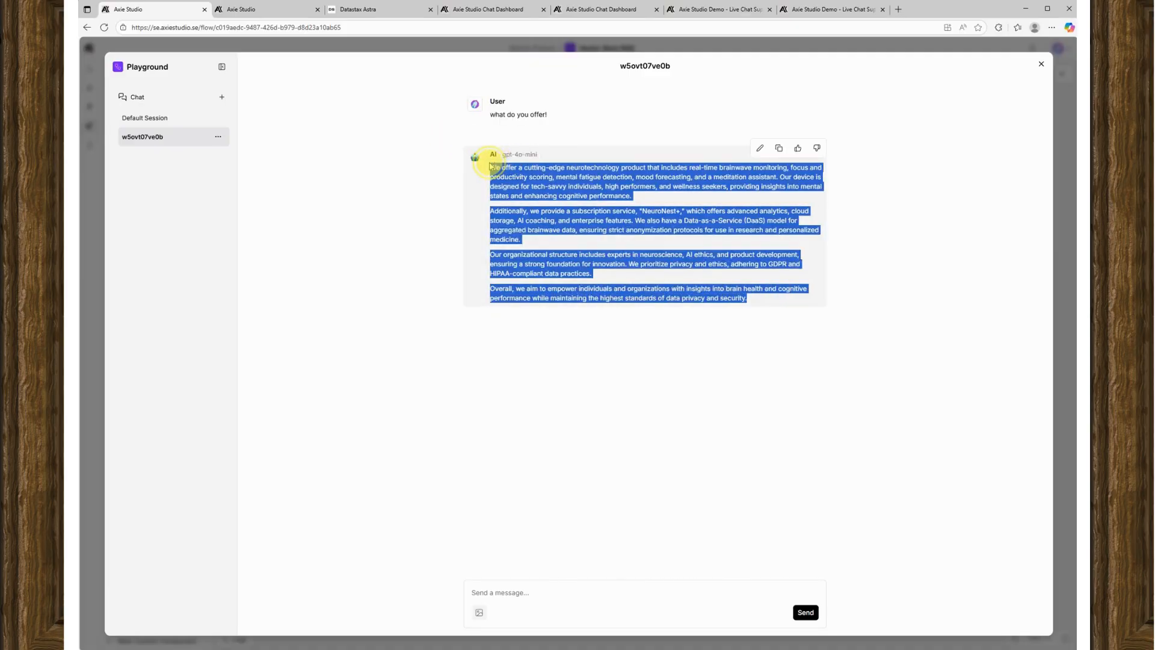
left_click(701, 9)
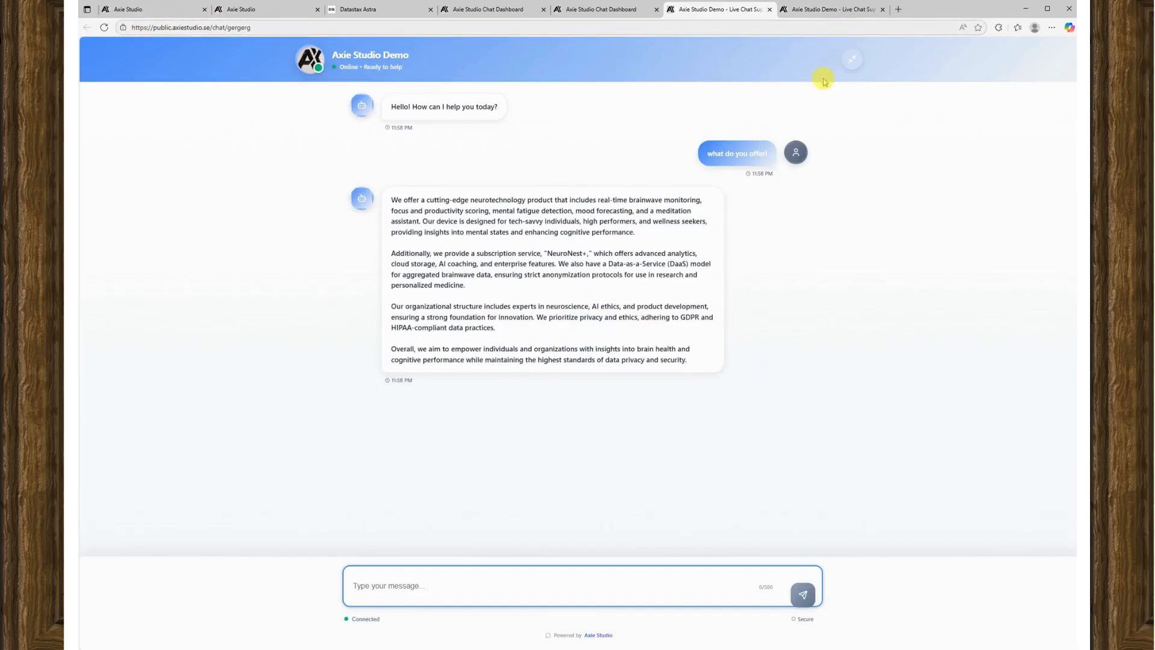
left_click_drag(885, 242, 878, 183)
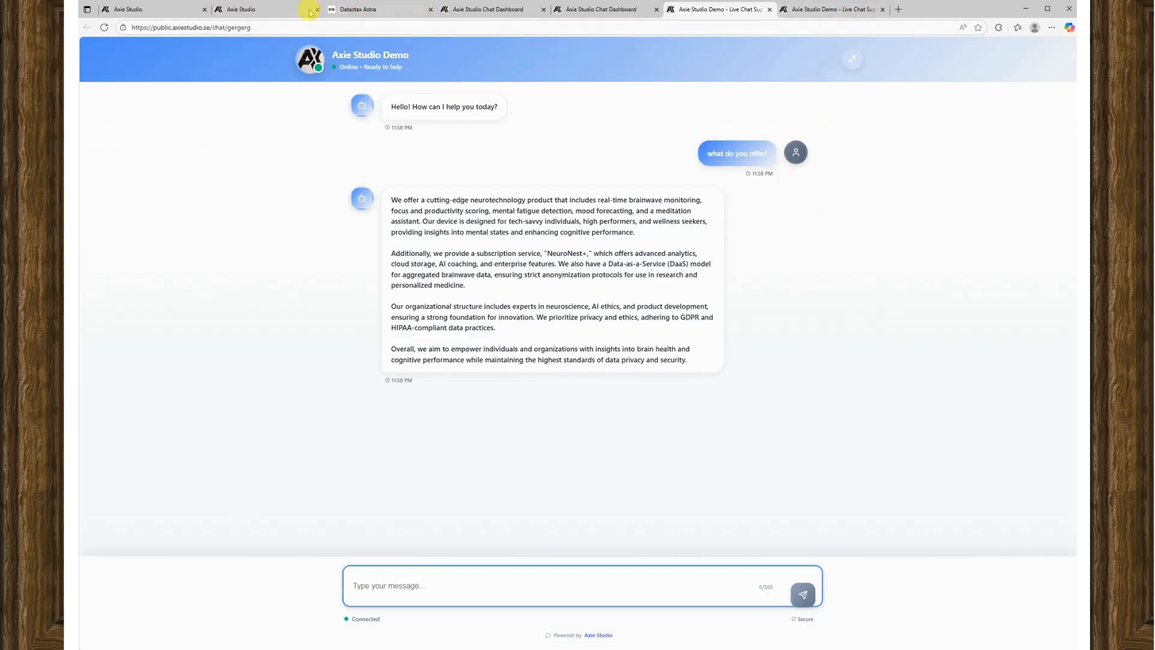
- Return to the Vector Store RAG flow, close the Playground and expand the Input / Output component category
left_click(244, 10)
left_click(157, 9)
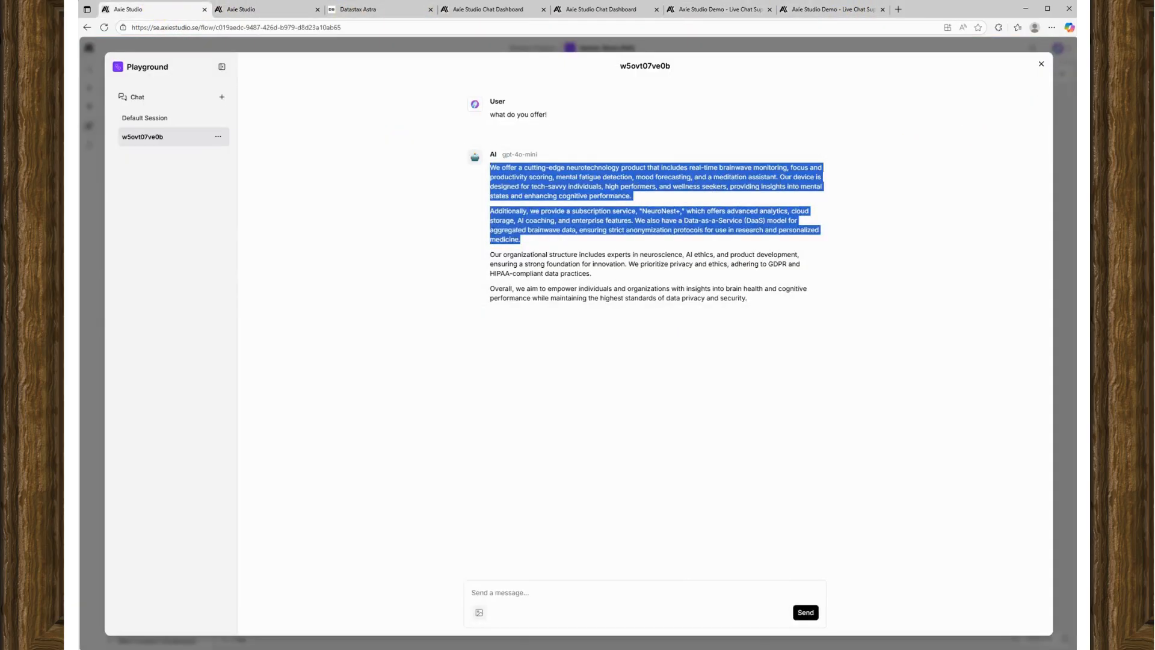
left_click(1041, 65)
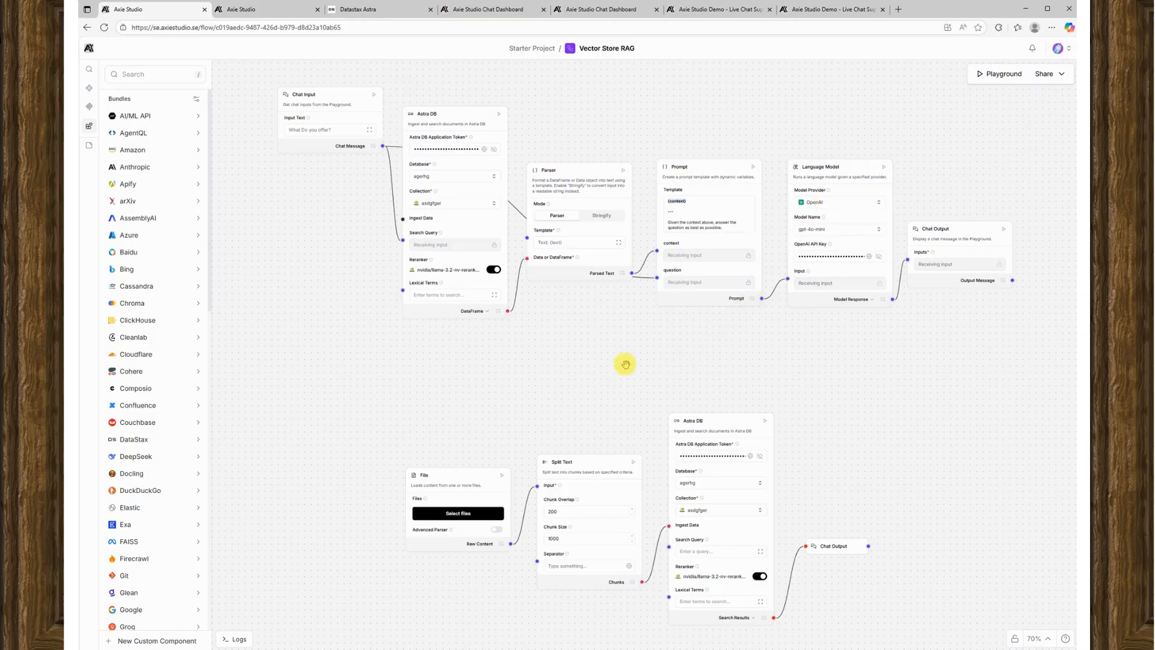
left_click_drag(625, 364, 651, 417)
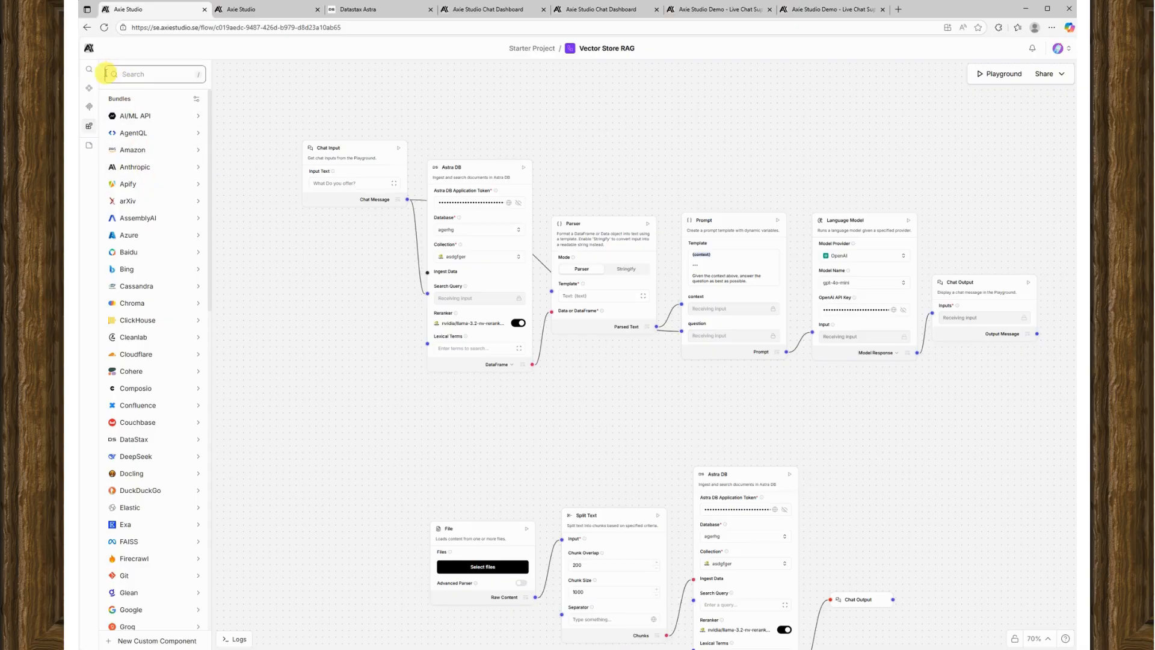
left_click(89, 88)
left_click(172, 121)
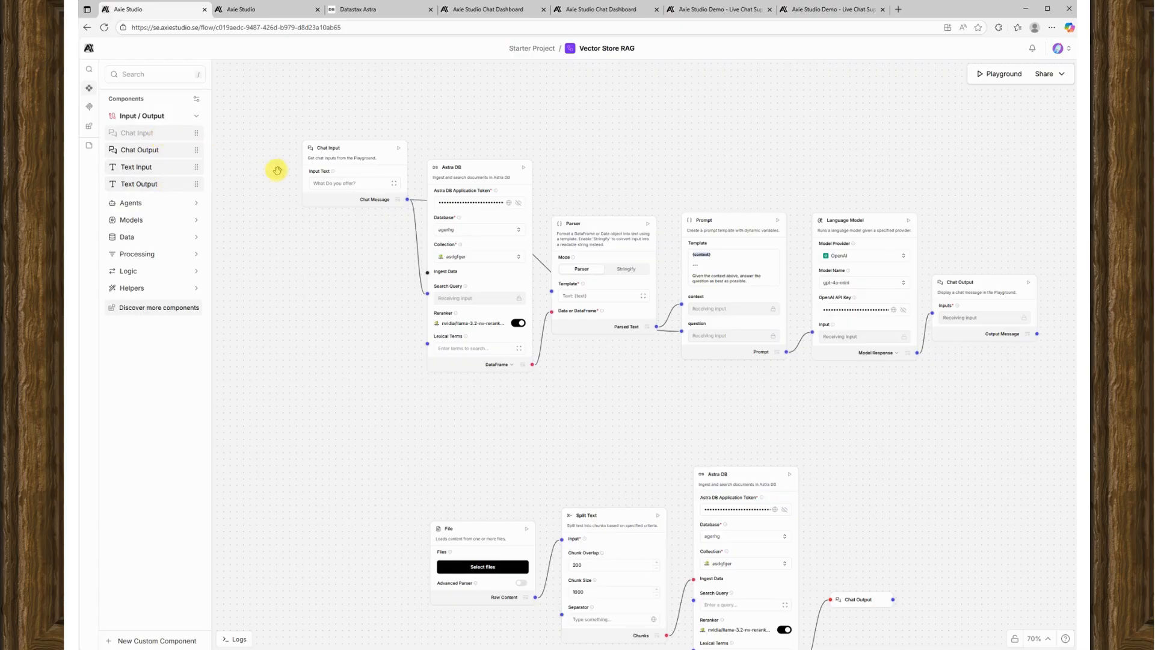
- Shift the Chat Input, upper Astra DB, Parser and Prompt components slightly upward on the canvas
mouse_move(335, 154)
left_mouse_down()
mouse_move(297, 131)
mouse_move(318, 142)
left_mouse_up()
left_click_drag(484, 177, 470, 171)
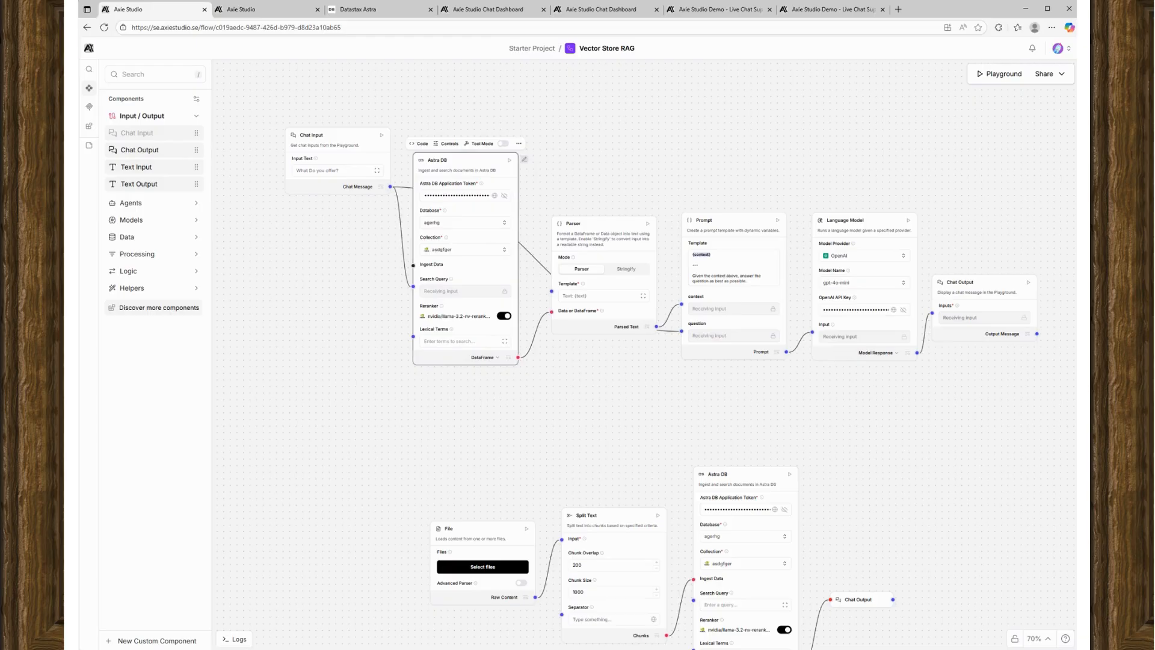
left_click_drag(608, 225, 616, 216)
left_click_drag(738, 231, 730, 209)
- Inspect the Prompt component's template with its context and question variables, and close the editor
left_click(731, 243)
left_click(329, 114)
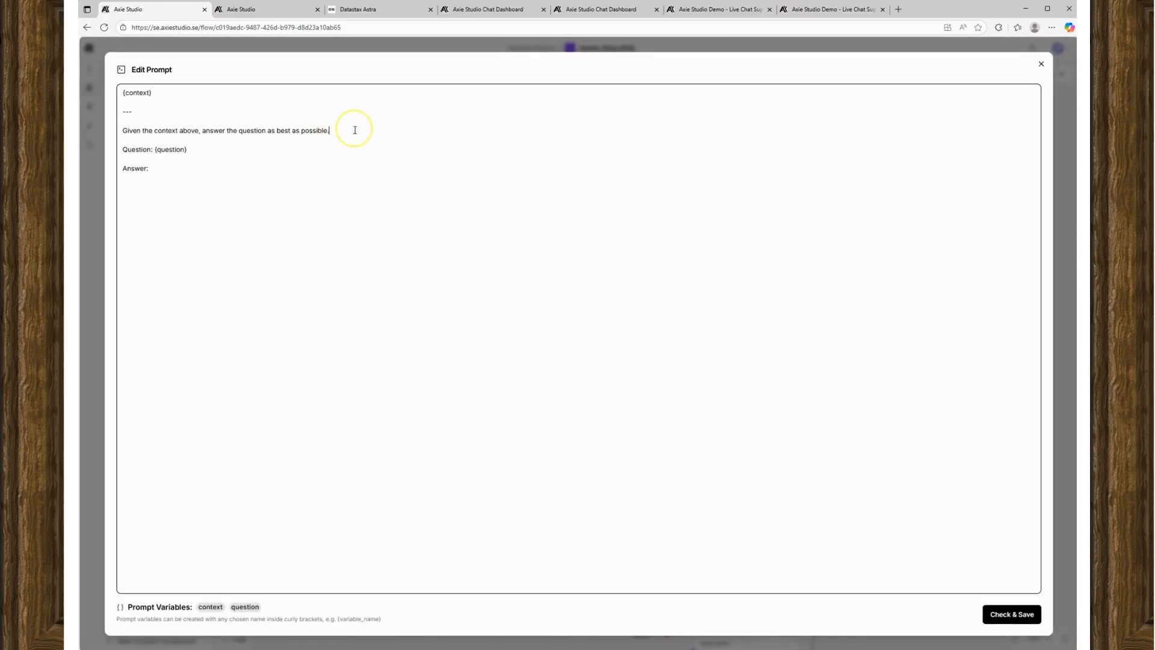
left_click(1041, 64)
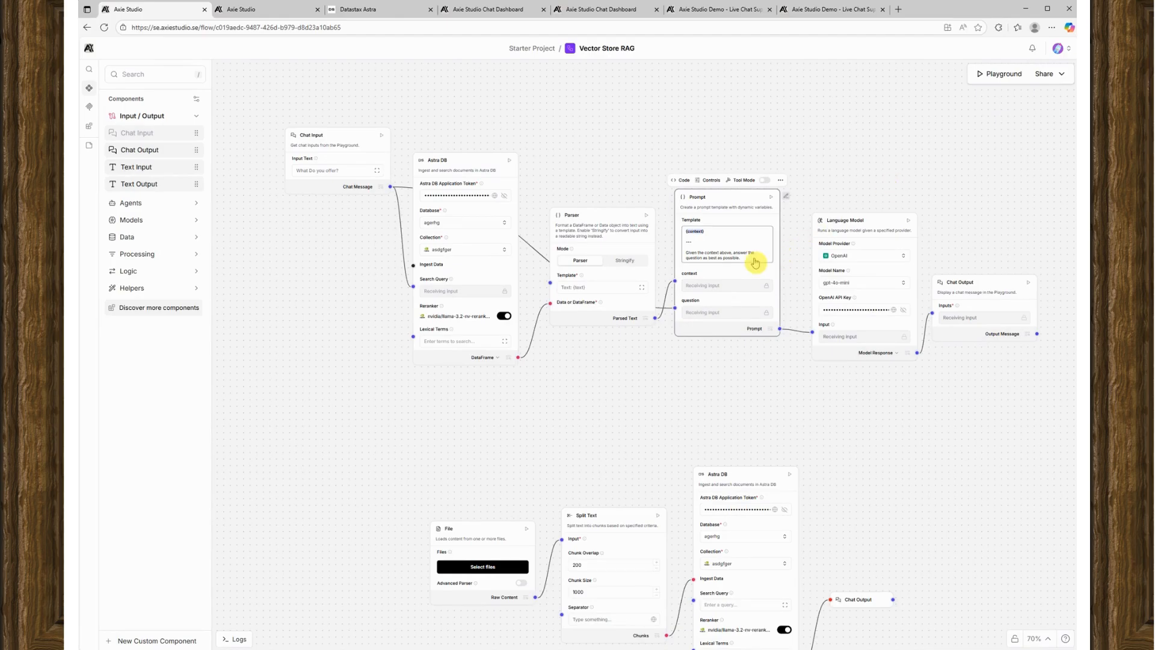
scroll(818, 172, "down", 2)
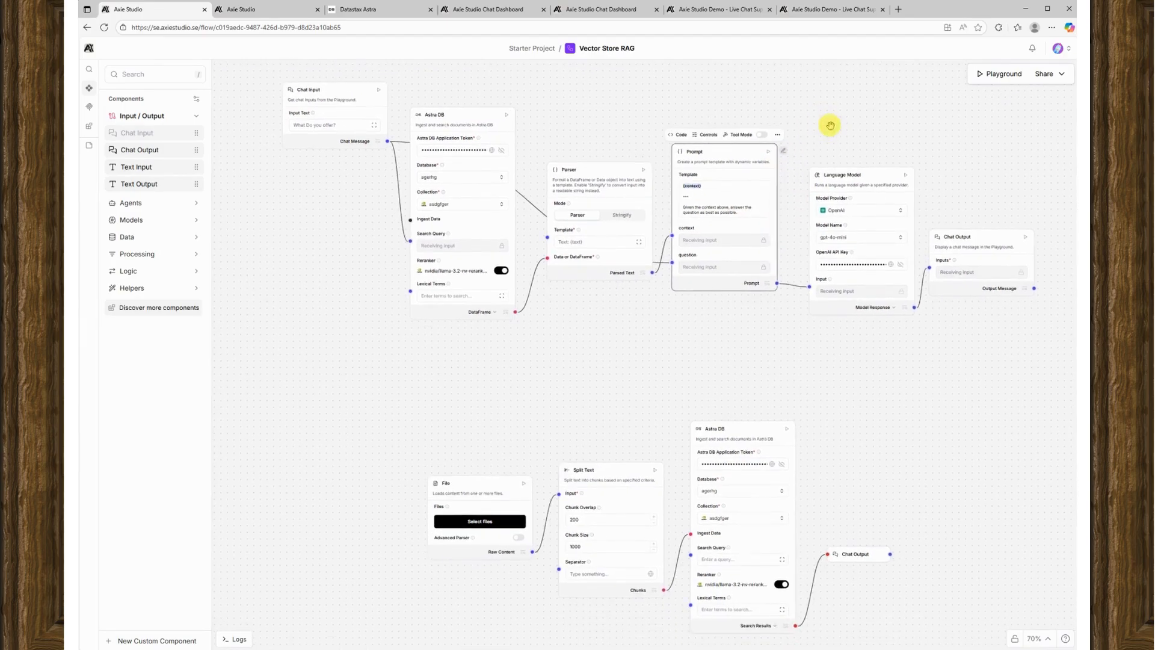
left_click_drag(810, 139, 810, 137)
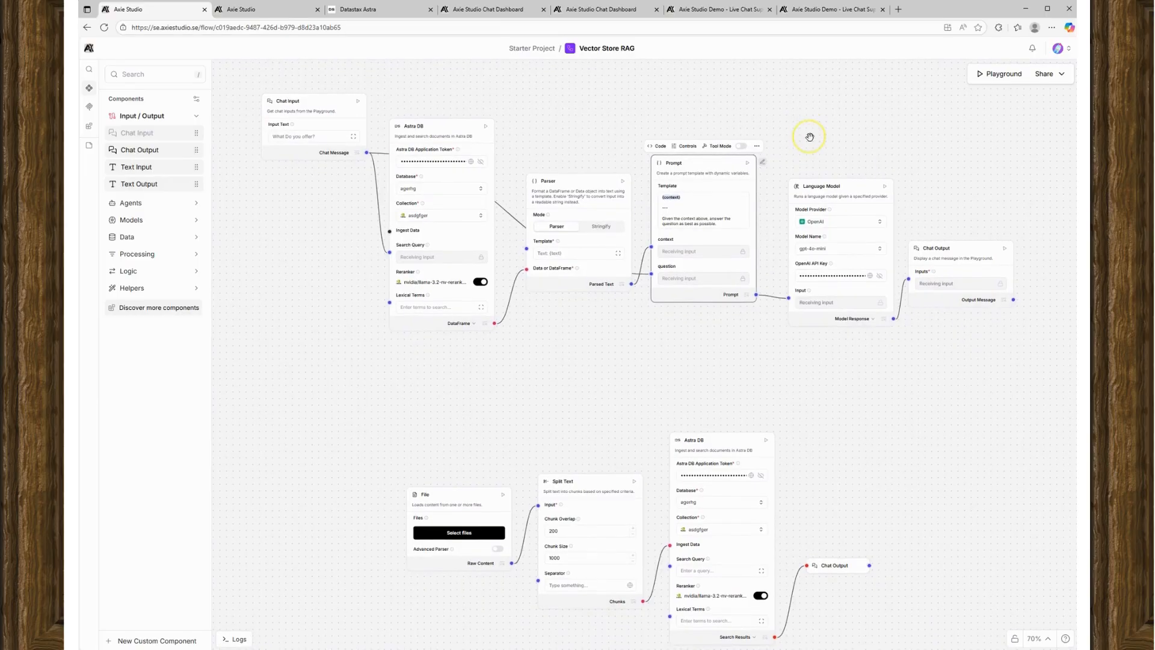
- Reopen the Prompt component's template, reread its instruction to answer from the context, and close the editor without saving
left_click(734, 219)
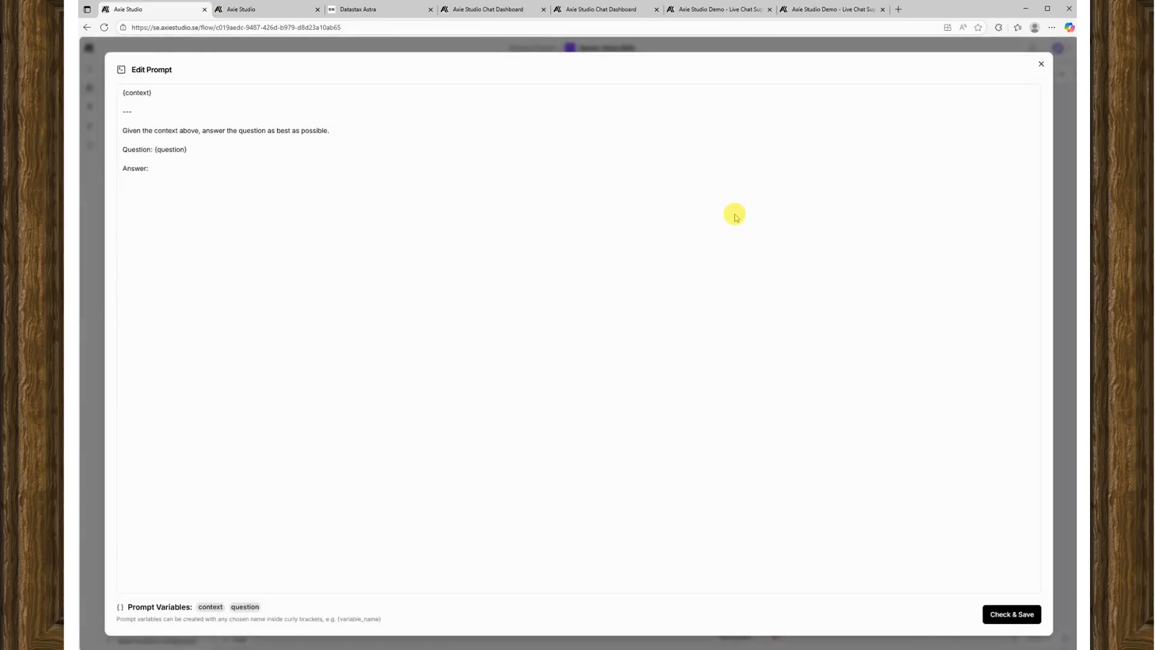
left_click(428, 134)
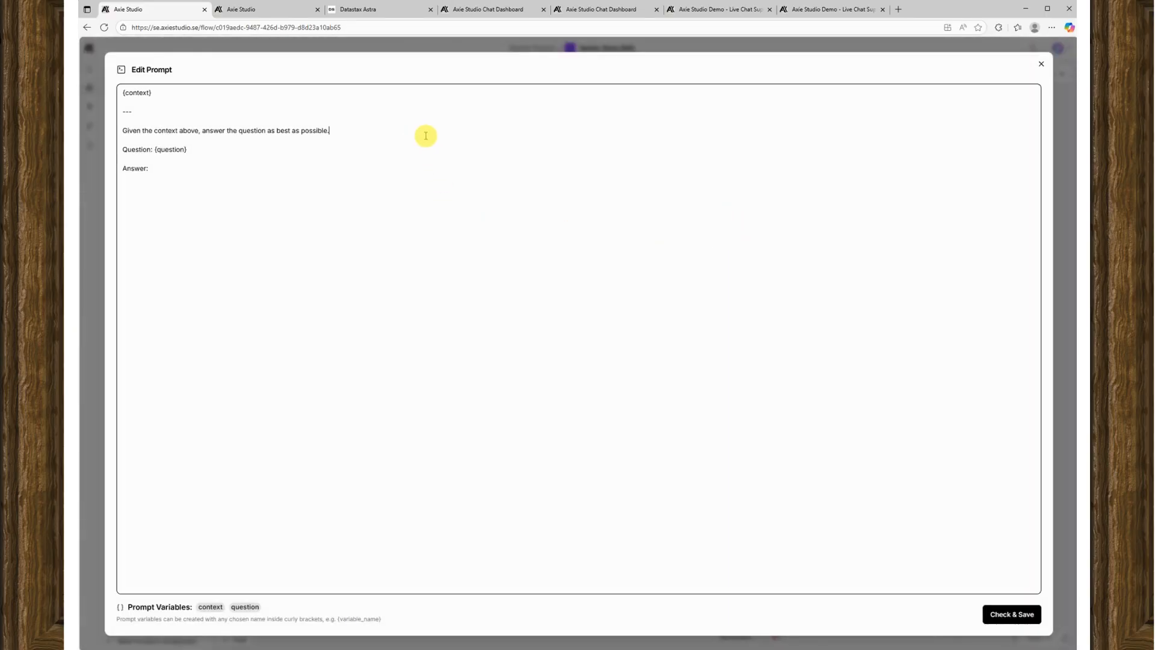
left_click(1041, 63)
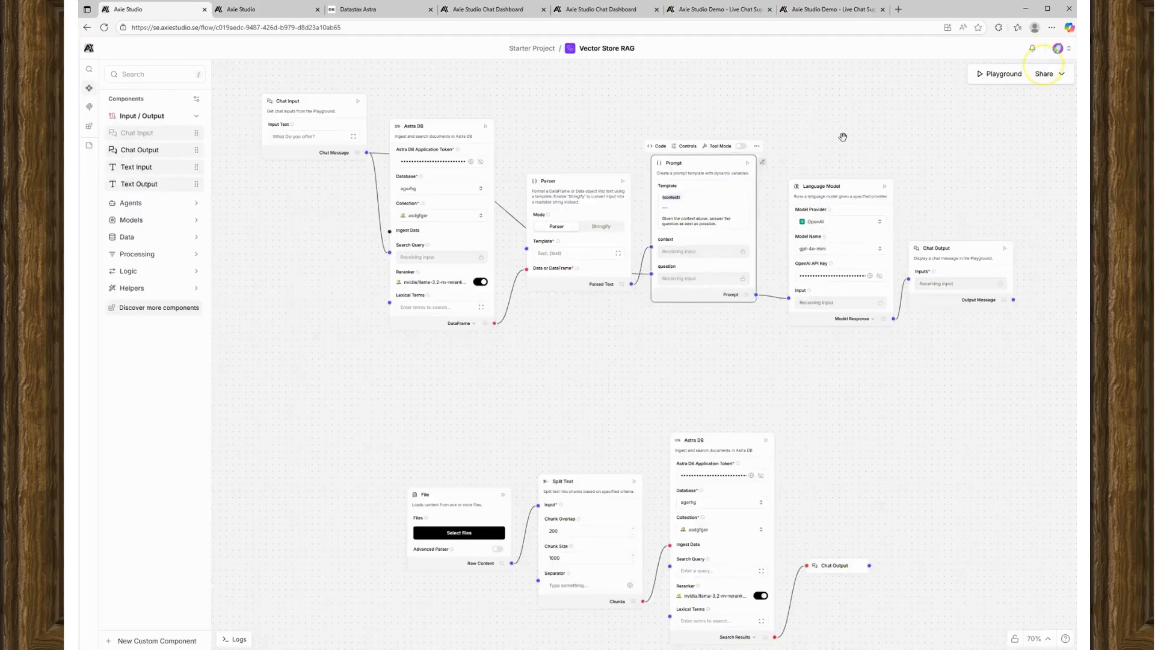
left_click(726, 218)
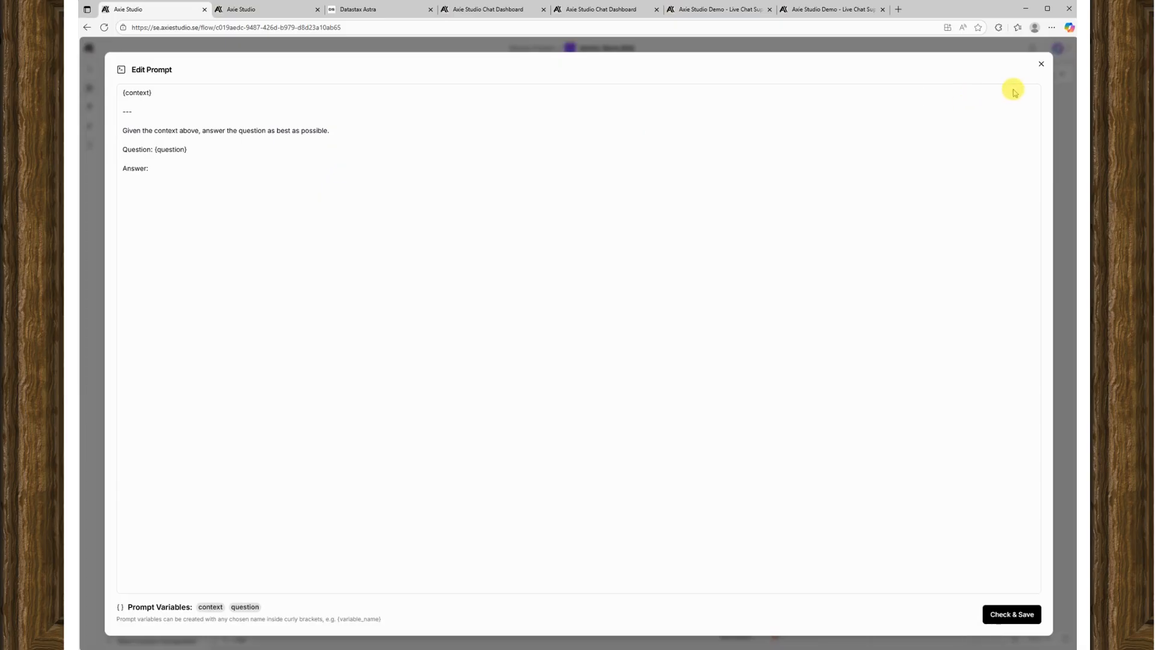
left_click(1039, 63)
- Open the Playground, review the current chat session, and return to the flow canvas
left_click_drag(847, 106, 788, 97)
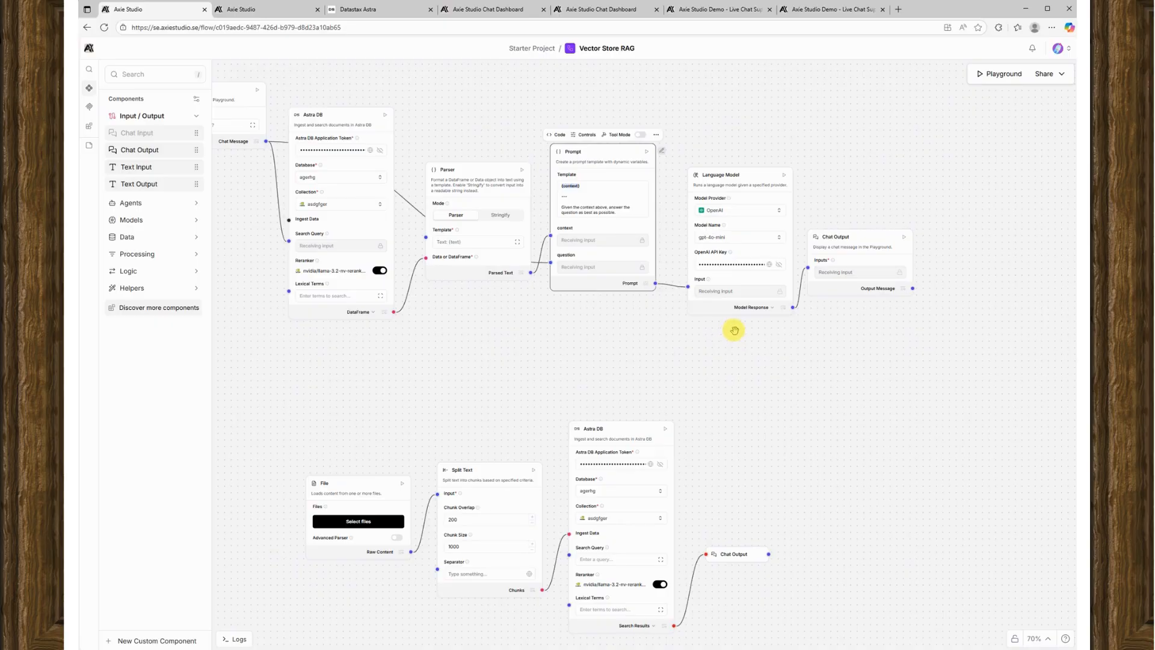
left_click_drag(814, 188, 820, 197)
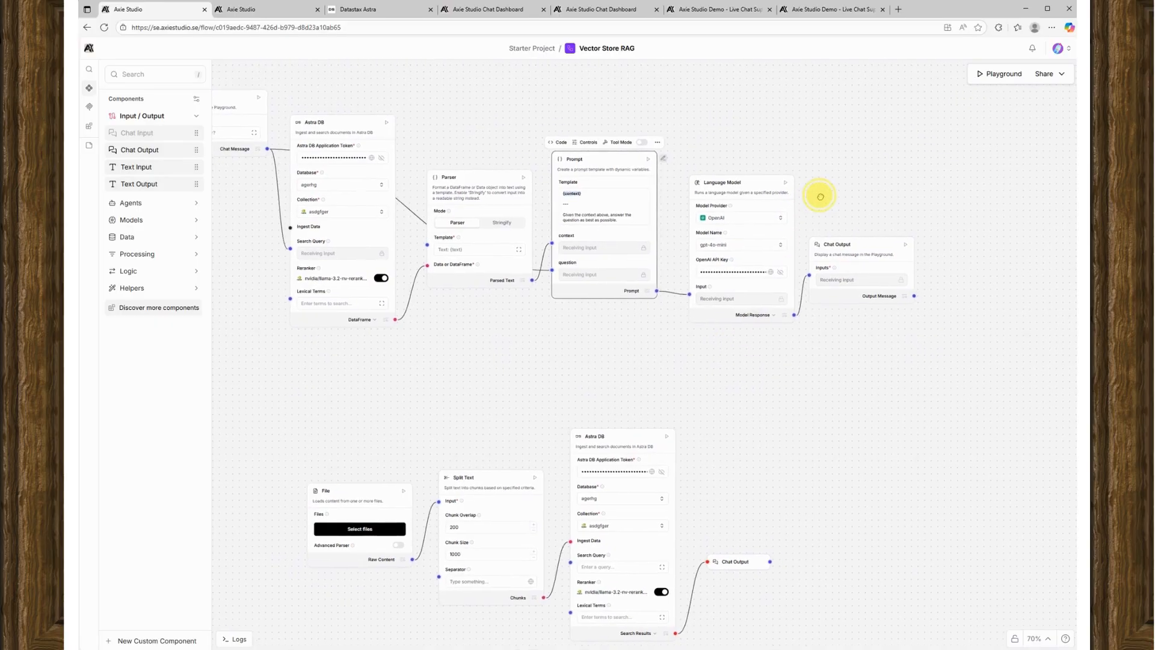
left_click(999, 73)
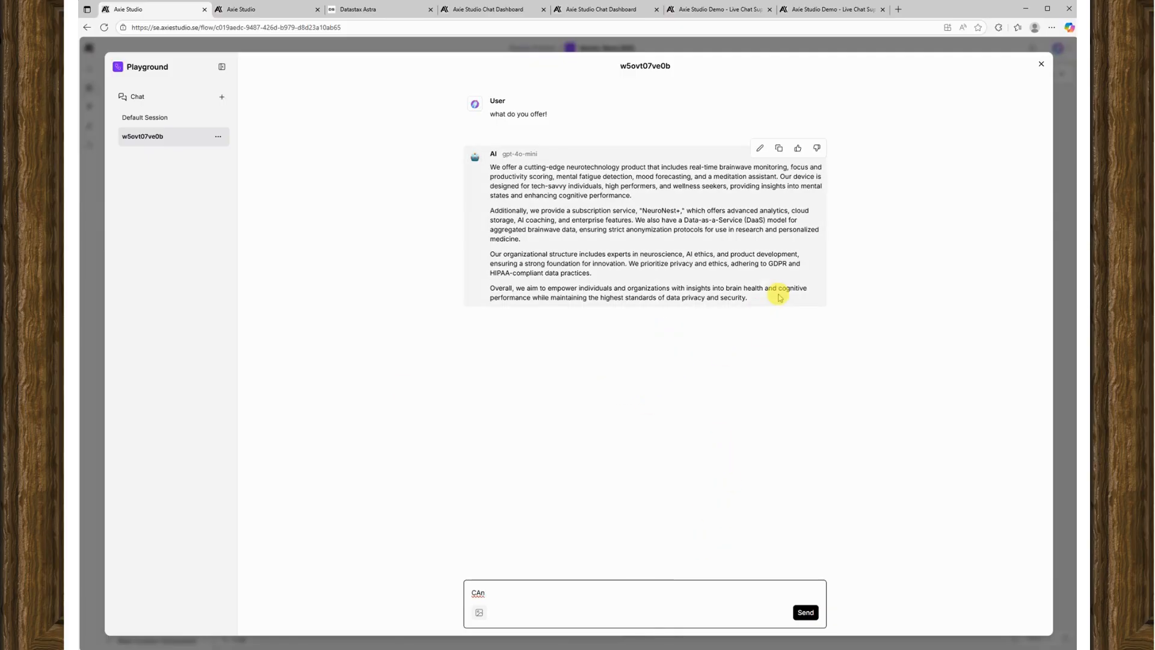
left_click(1044, 68)
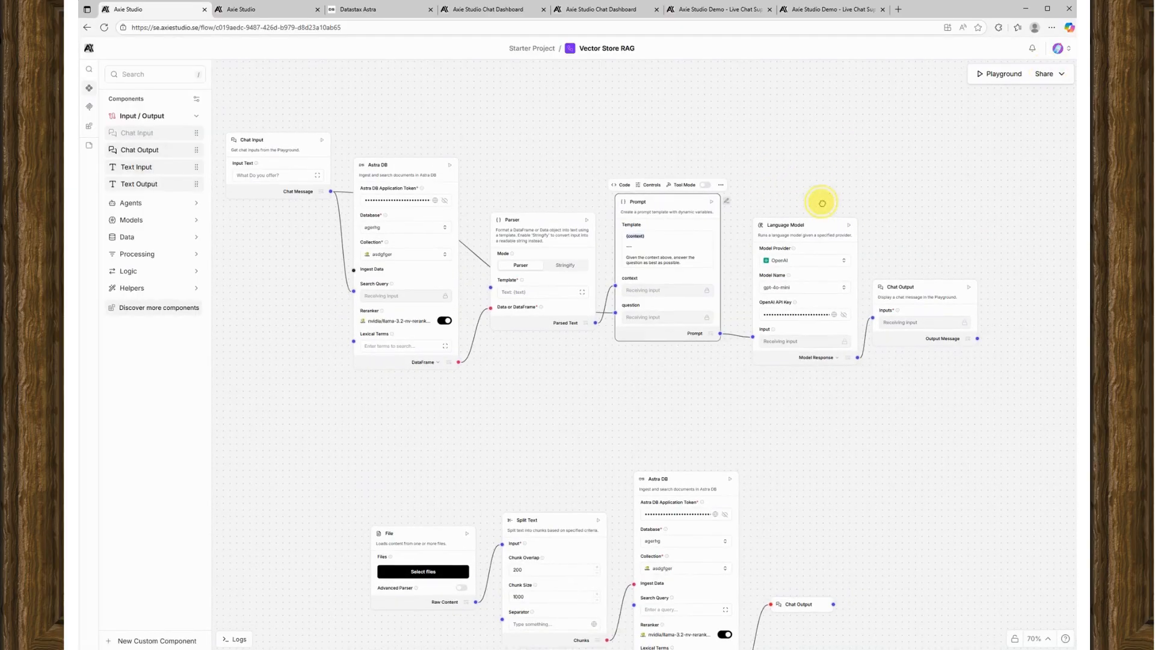
left_click_drag(828, 191, 866, 149)
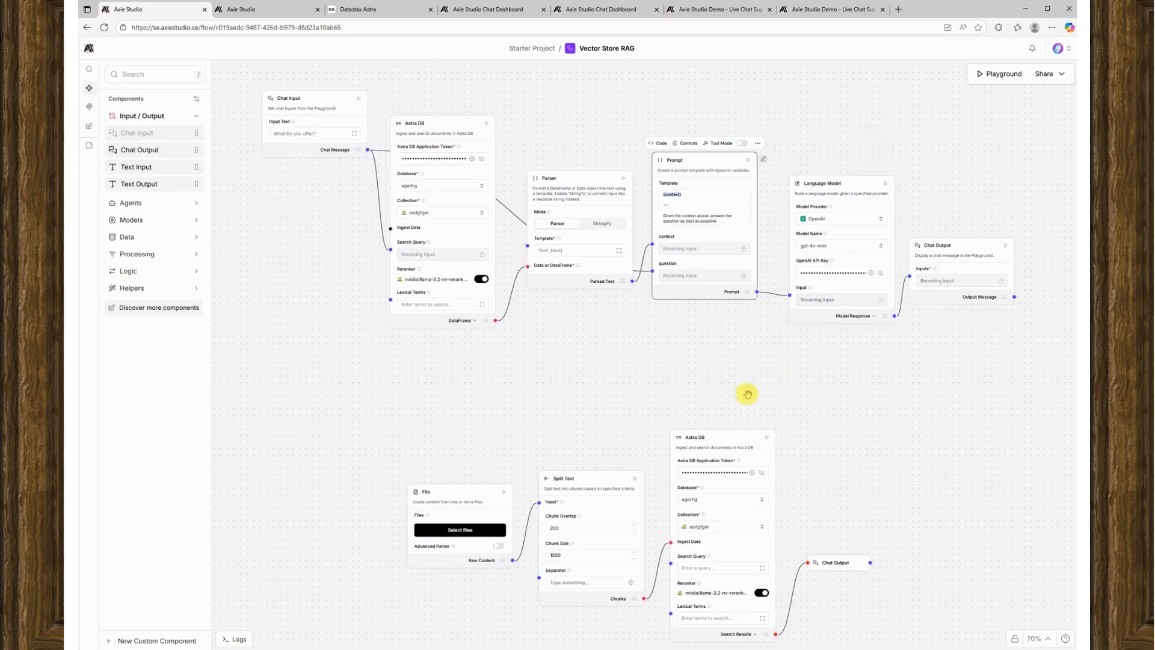
- Check the files available to the File component, close the file picker without selecting any, and look over the ingestion chain
left_click_drag(746, 394, 786, 330)
left_click(492, 473)
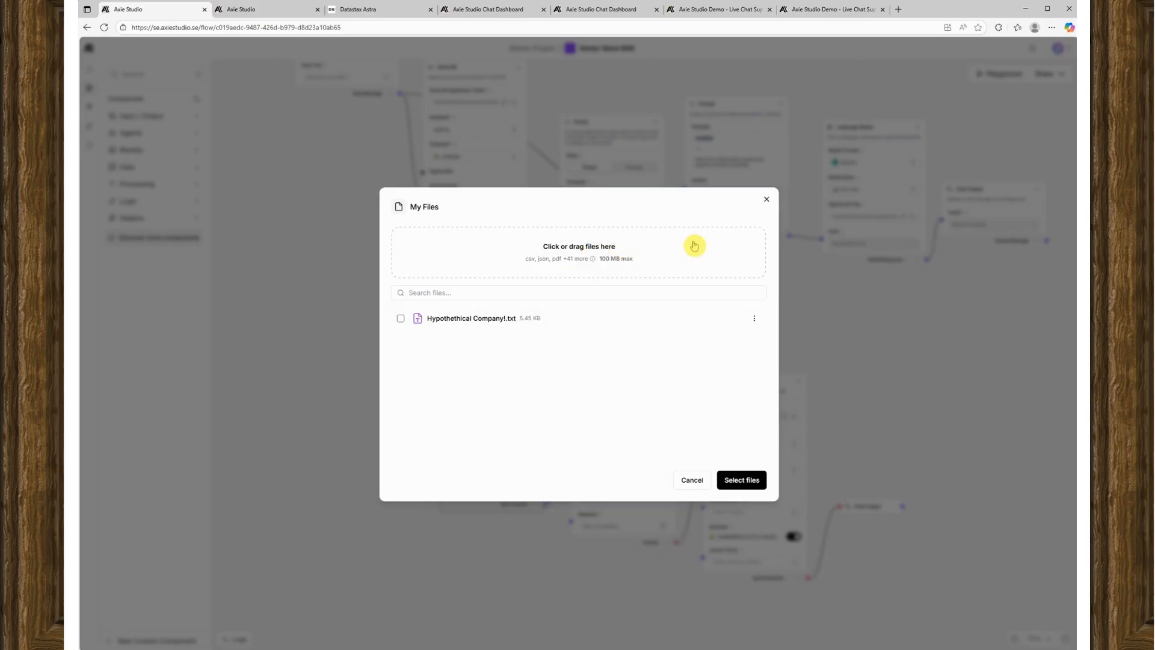
left_click(898, 322)
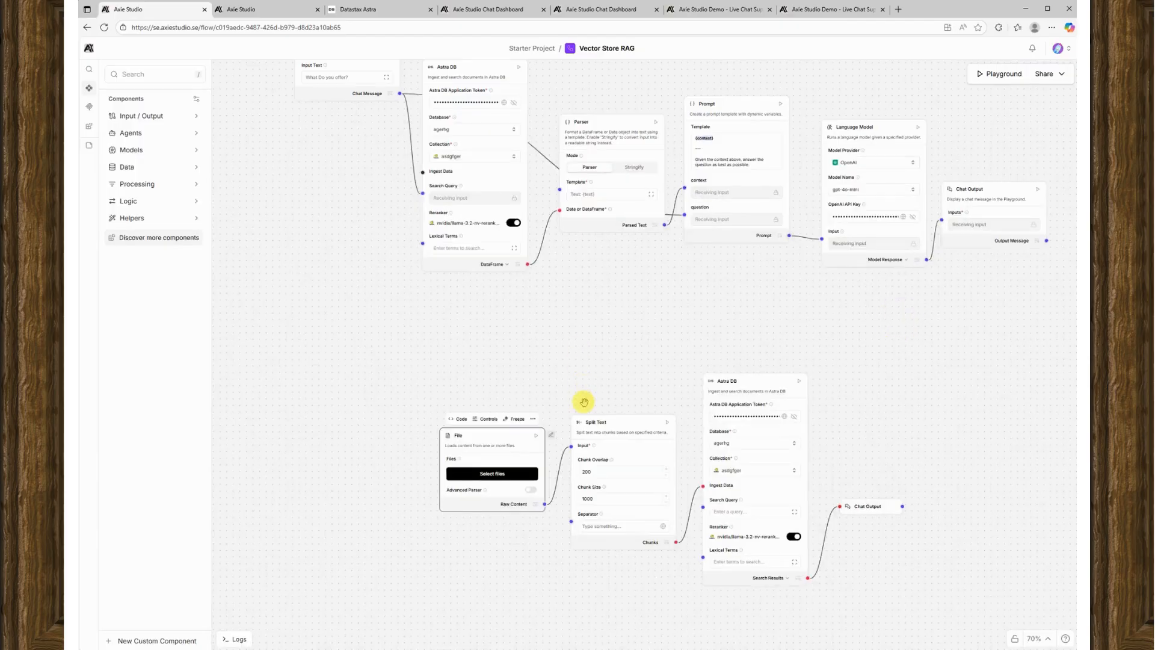
scroll(637, 322, "down", 1)
scroll(636, 322, "right", 1)
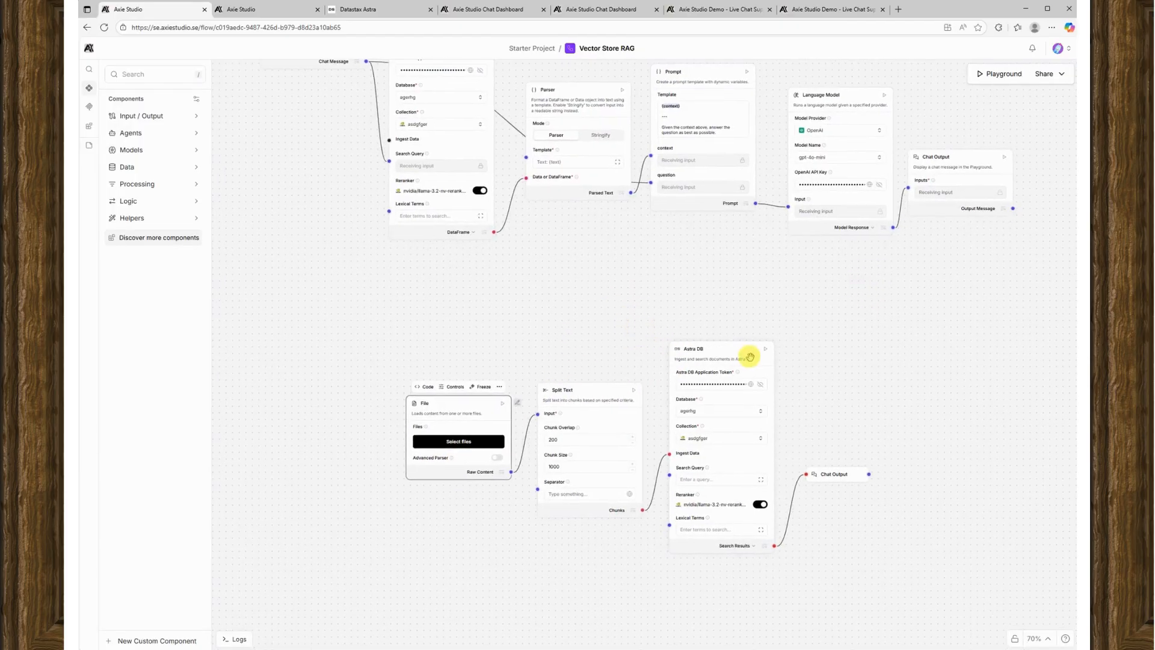
scroll(872, 405, "up", 1)
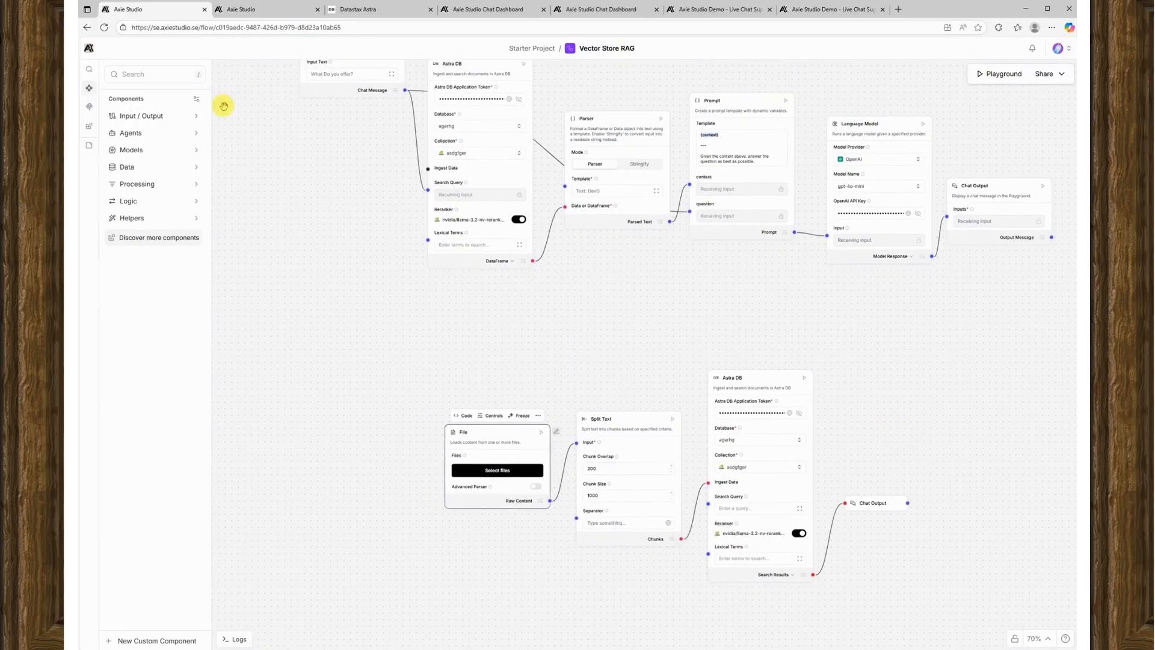
- Return to the Starter Project's flow list and create a new flow from the Vector Store RAG template
left_click(89, 49)
left_click(977, 116)
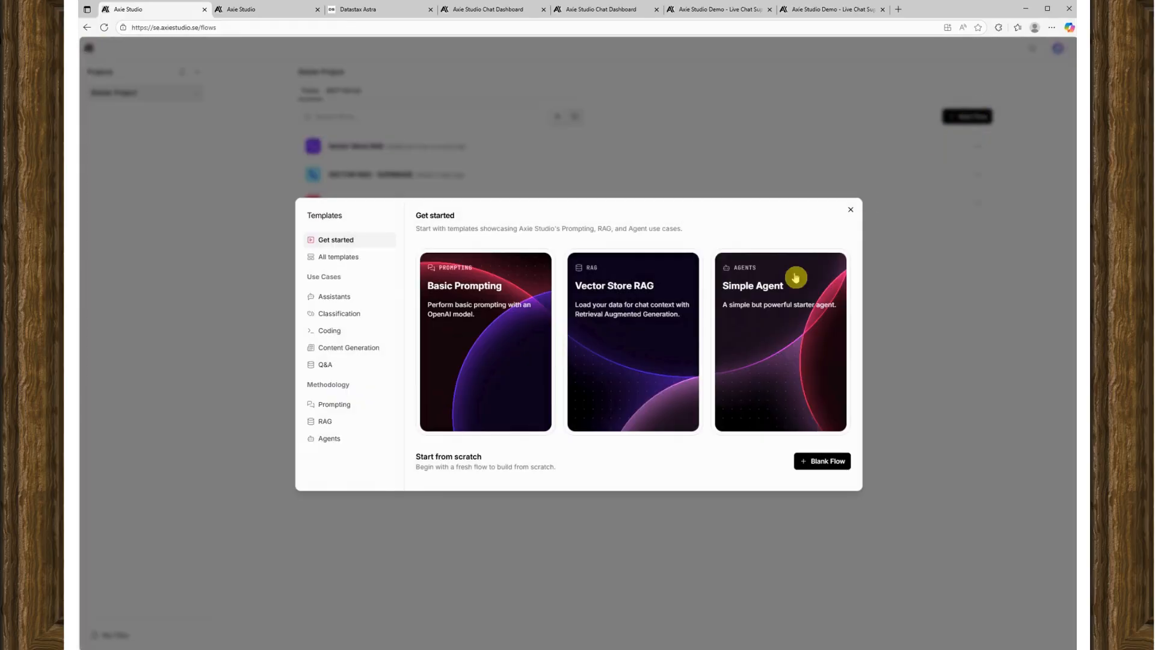
left_click(851, 209)
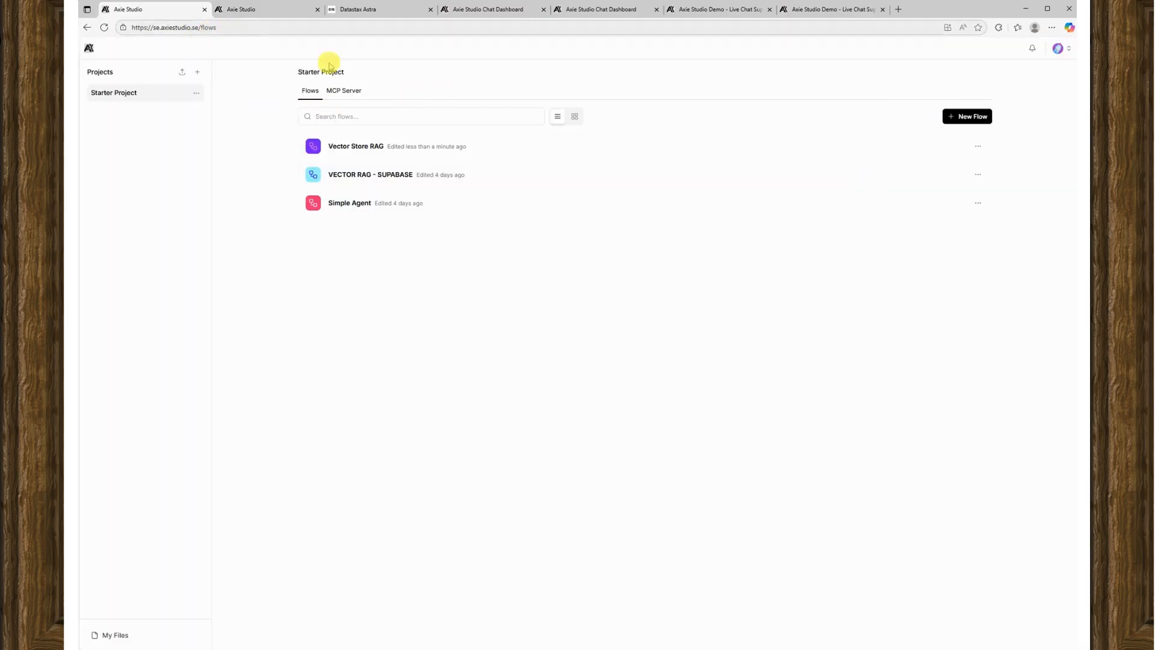
left_click(976, 120)
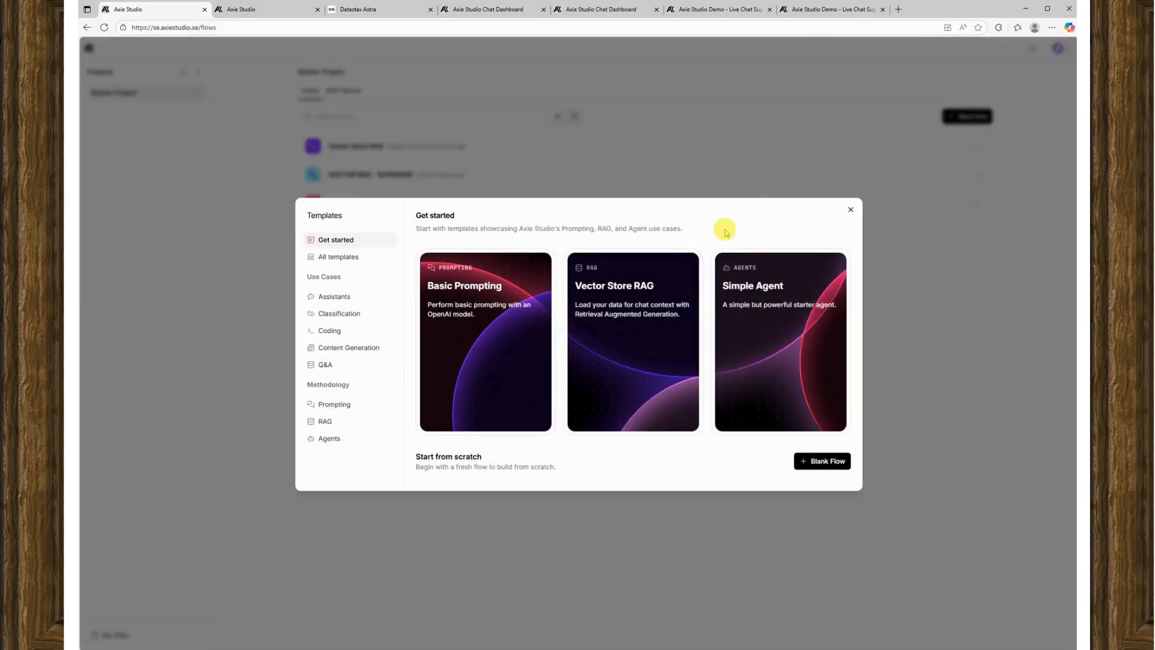
left_click(653, 306)
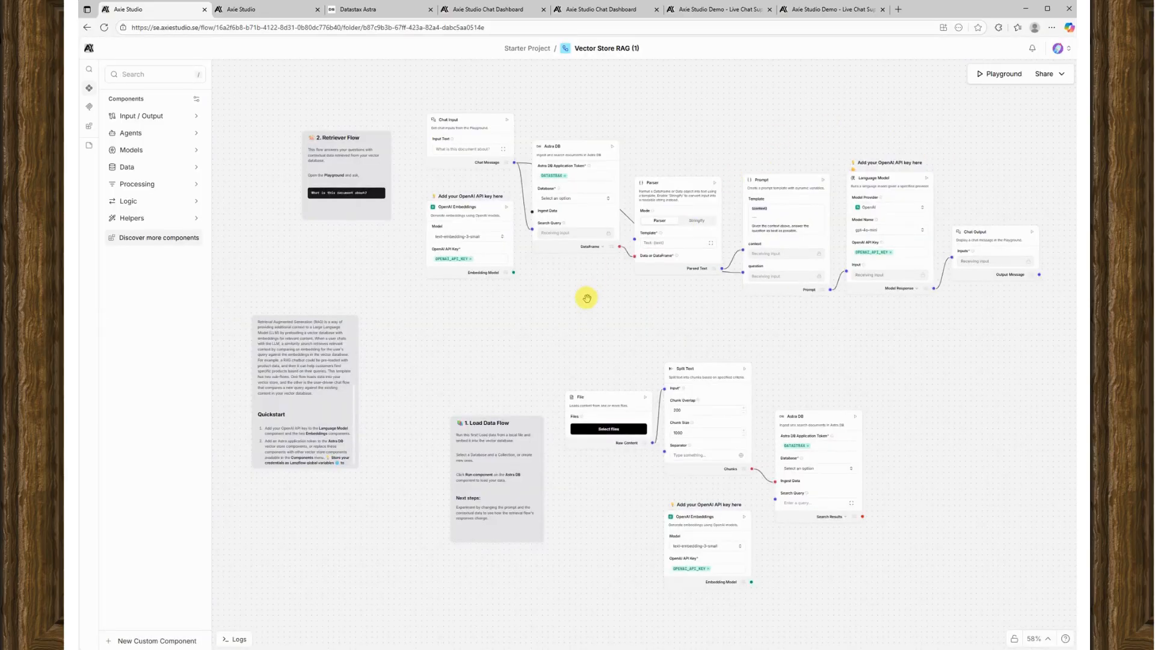
left_click_drag(587, 298, 572, 301)
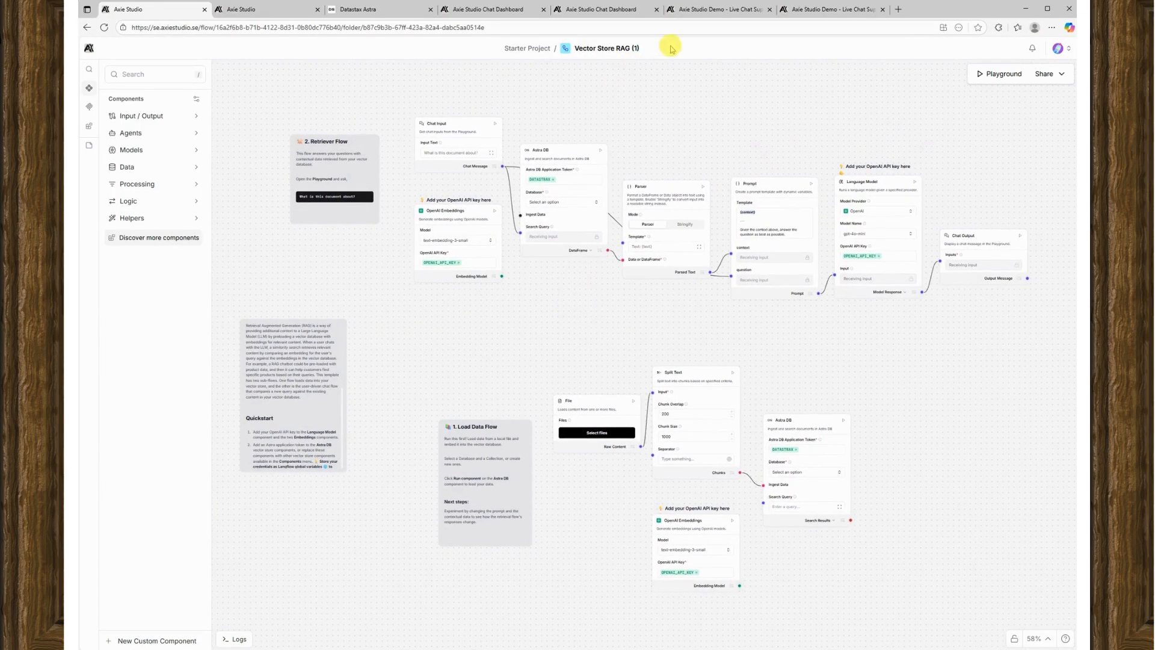
scroll(654, 143, "down", 1)
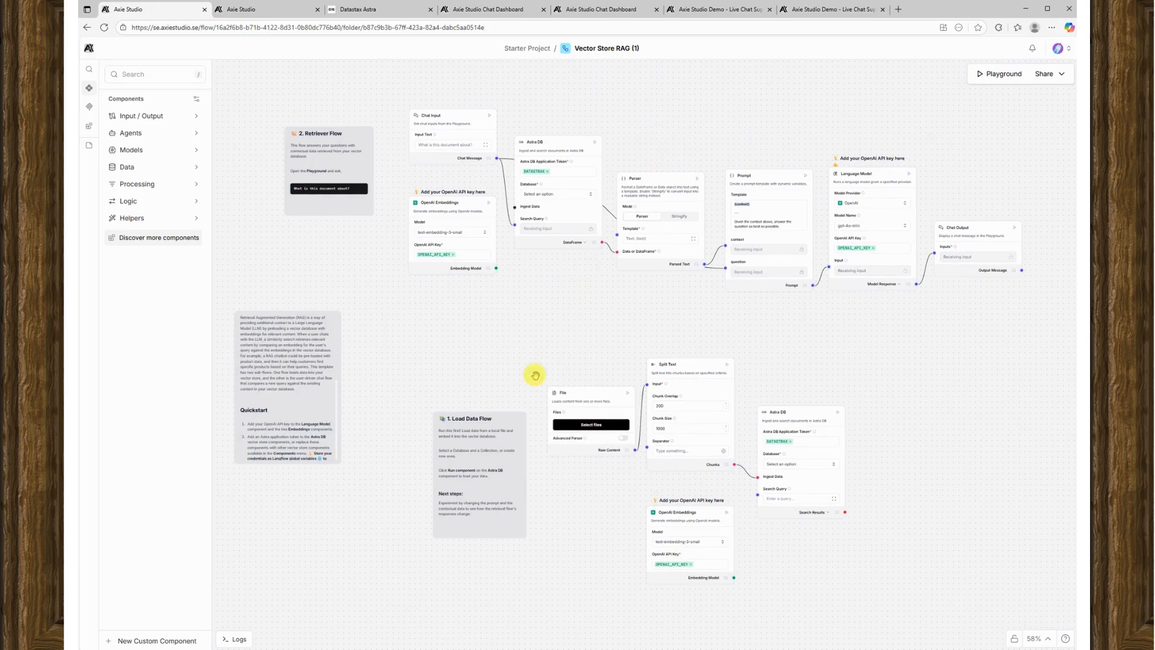
- Delete the Load Data Flow, Quickstart and Retriever Flow notes from the new flow's canvas
left_click(494, 420)
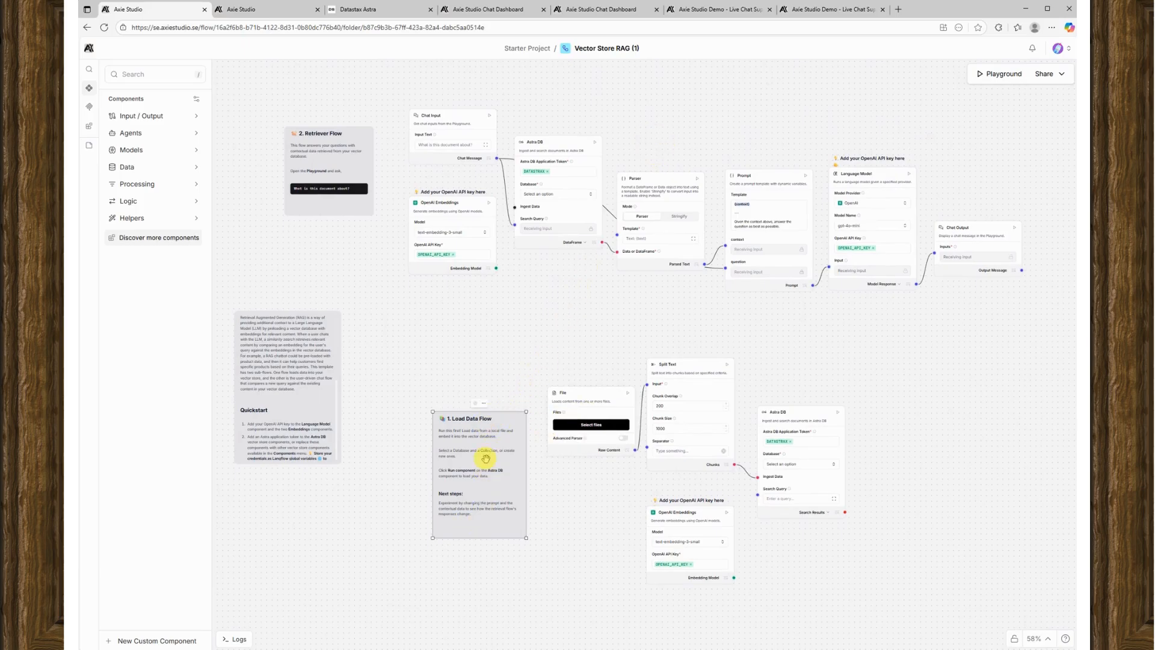
key("Delete")
left_click(323, 332)
key("Delete")
left_click(349, 155)
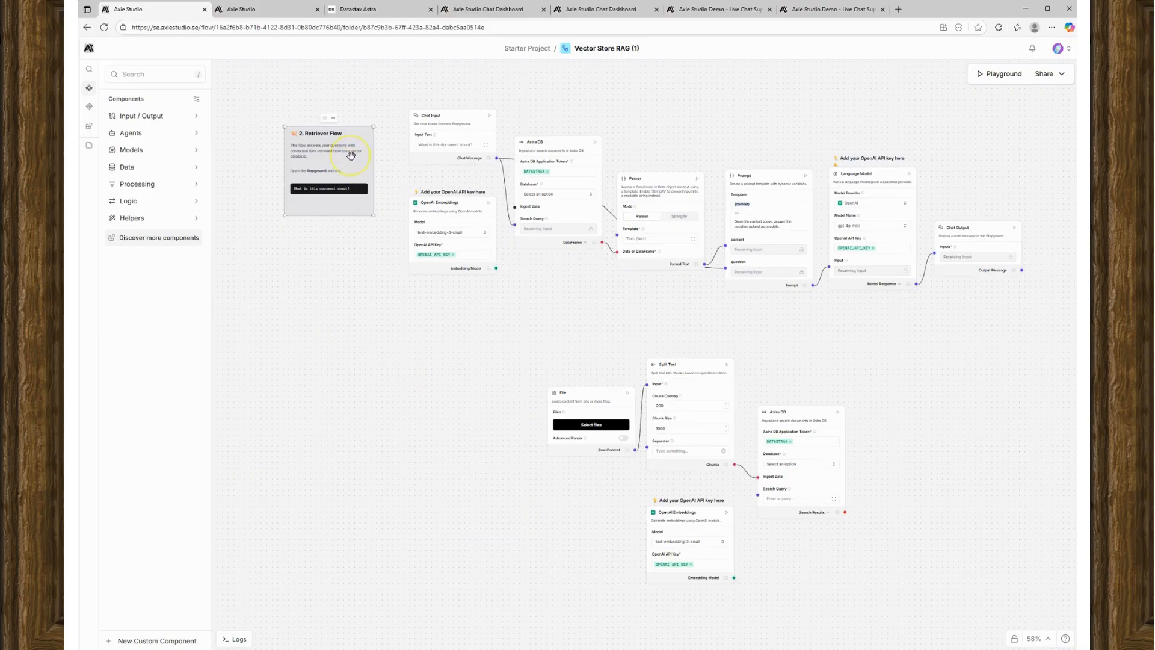
key("Delete")
left_click(442, 205)
left_click_drag(523, 281, 490, 325)
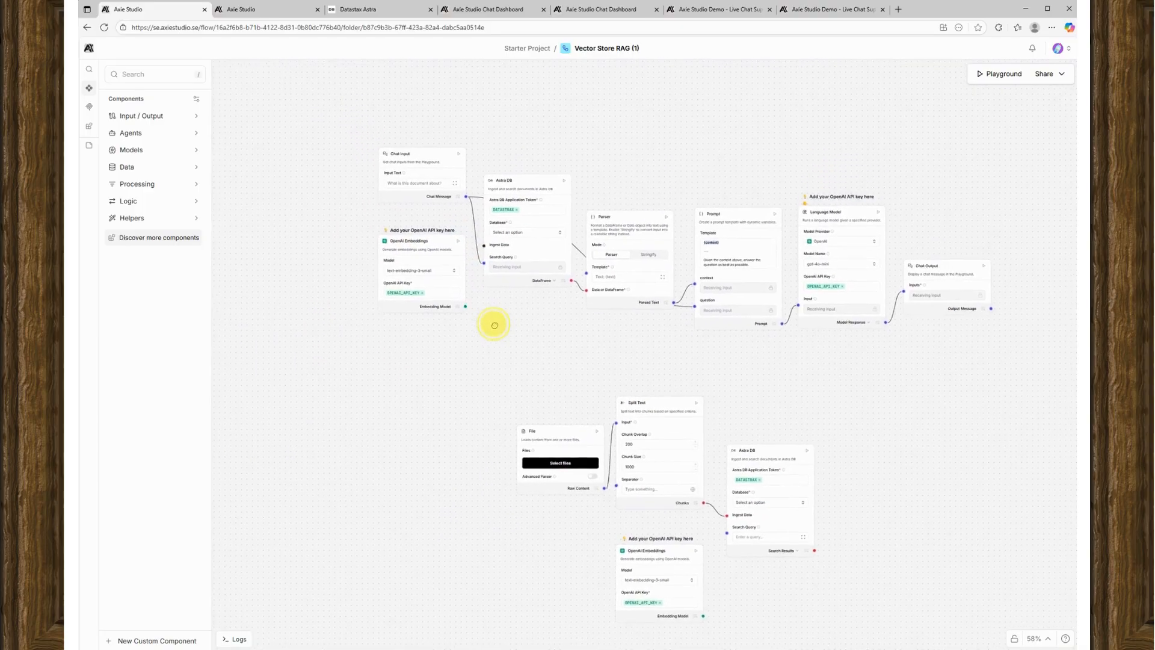
- Browse the component bundles and expand Vector Stores to examine the available database components such as Astra DB, Pinecone and Supabase
left_click(89, 126)
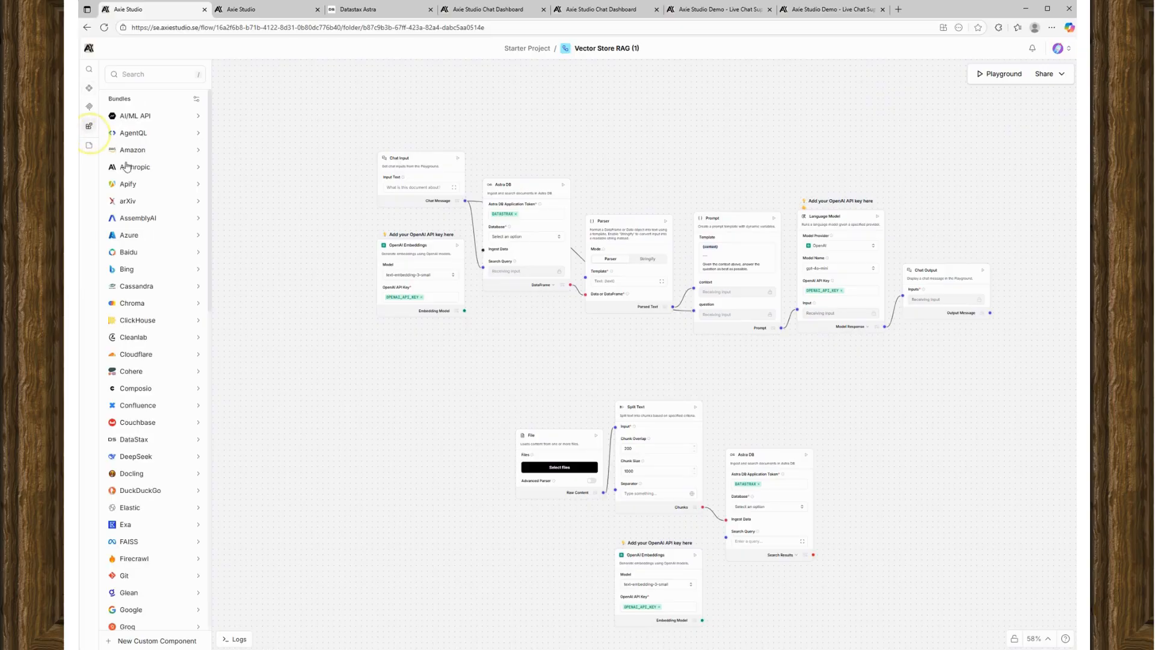
scroll(185, 309, "down", 6)
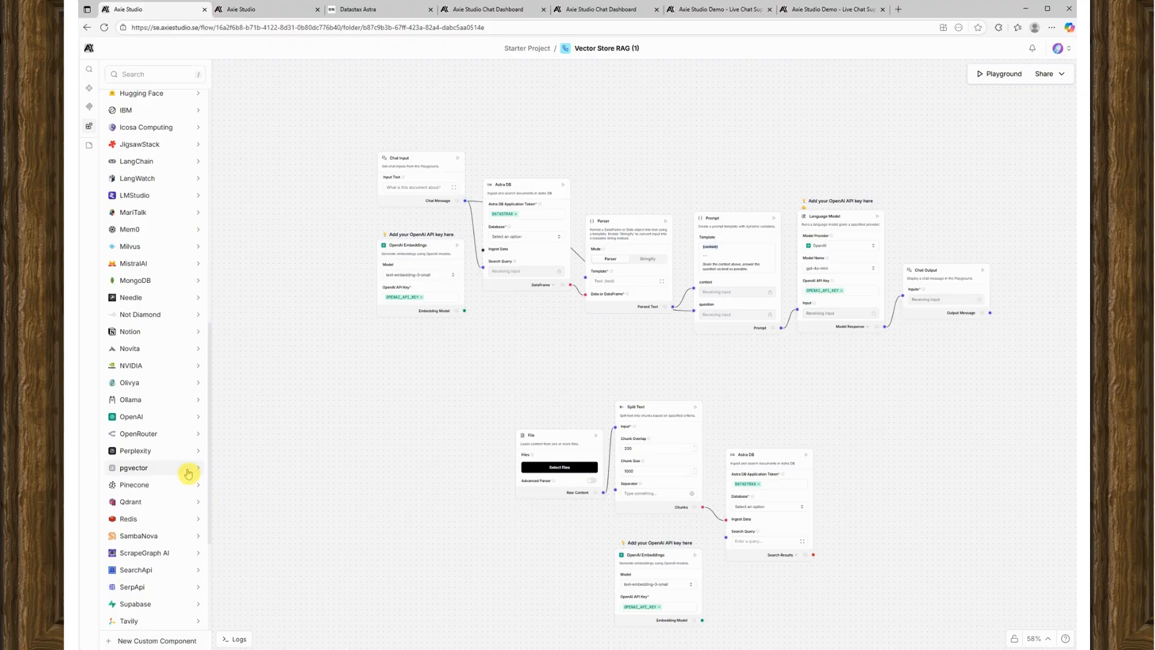
scroll(186, 473, "down", 3)
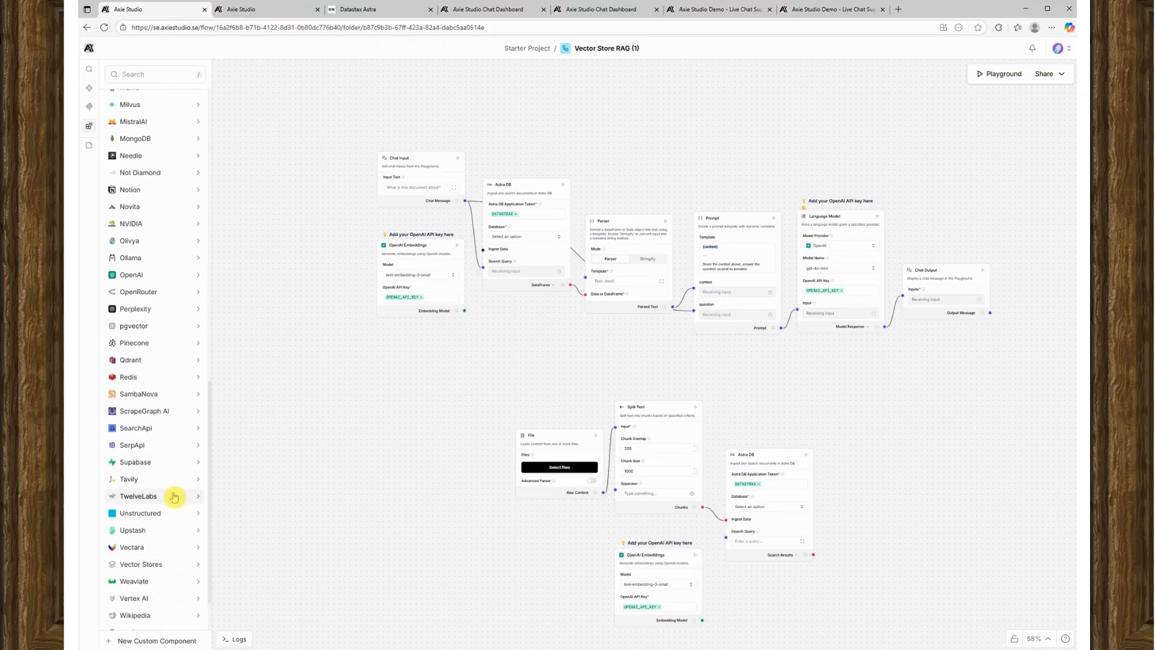
left_click(174, 496)
scroll(173, 309, "down", 4)
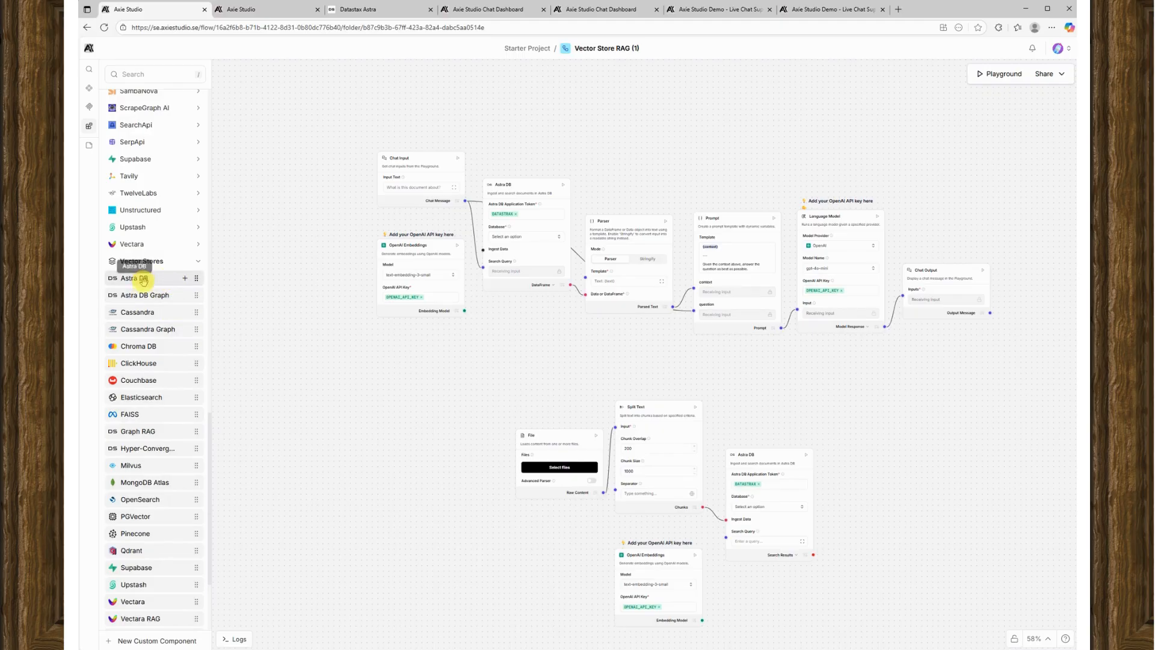
scroll(150, 425, "down", 2)
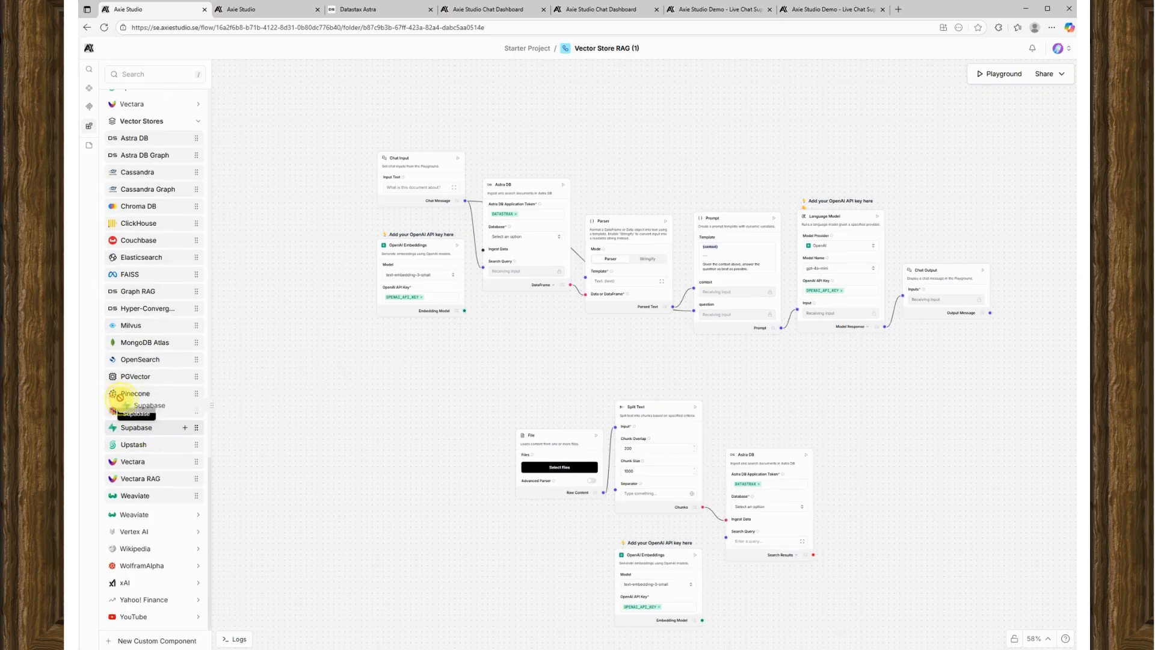
scroll(157, 391, "up", 1)
scroll(157, 391, "up", 2)
left_click_drag(160, 481, 181, 460)
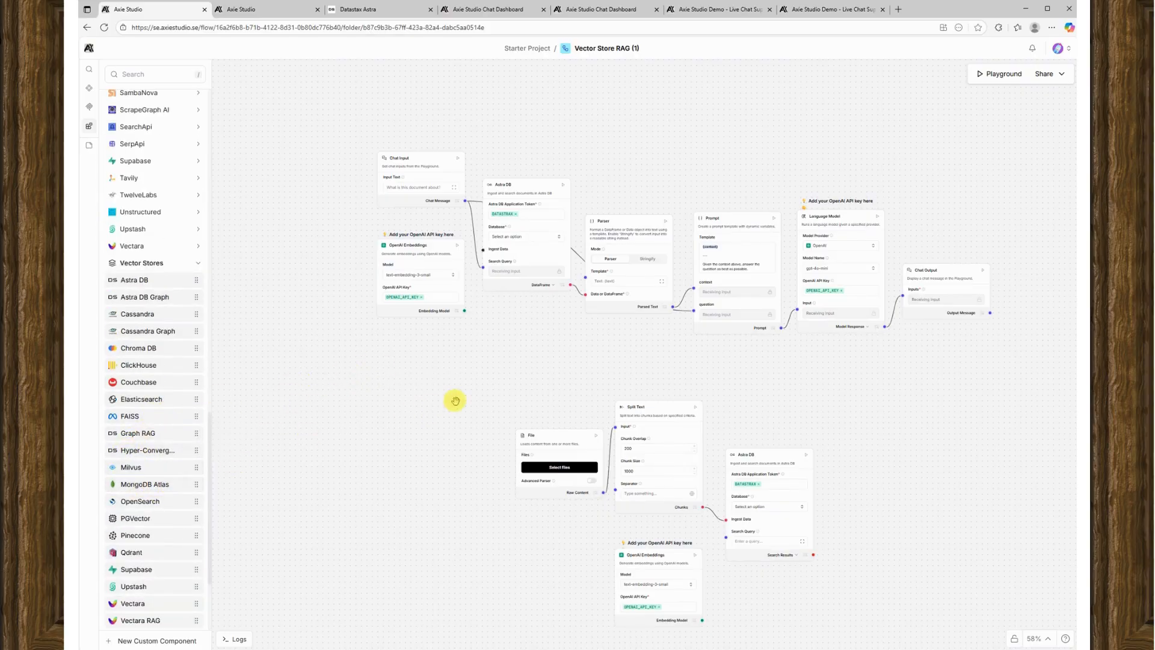
scroll(540, 360, "down", 2)
left_click_drag(540, 359, 487, 382)
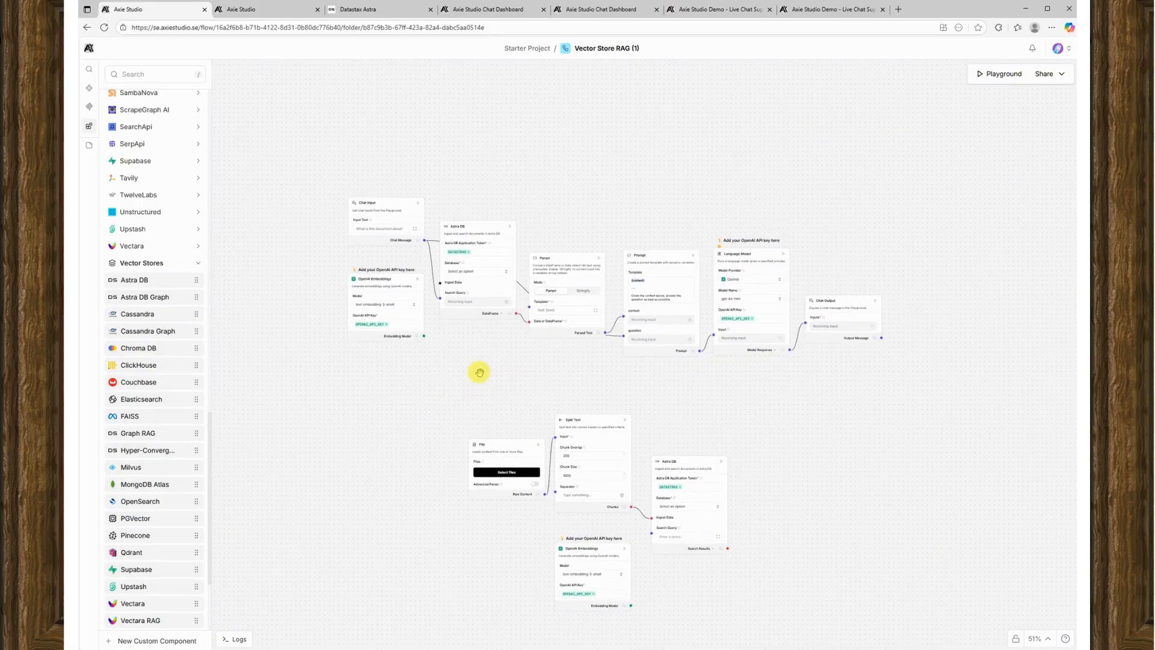
- Examine the OpenAI Embeddings components and how they relate to the Astra DB components in the new flow
left_click(388, 275)
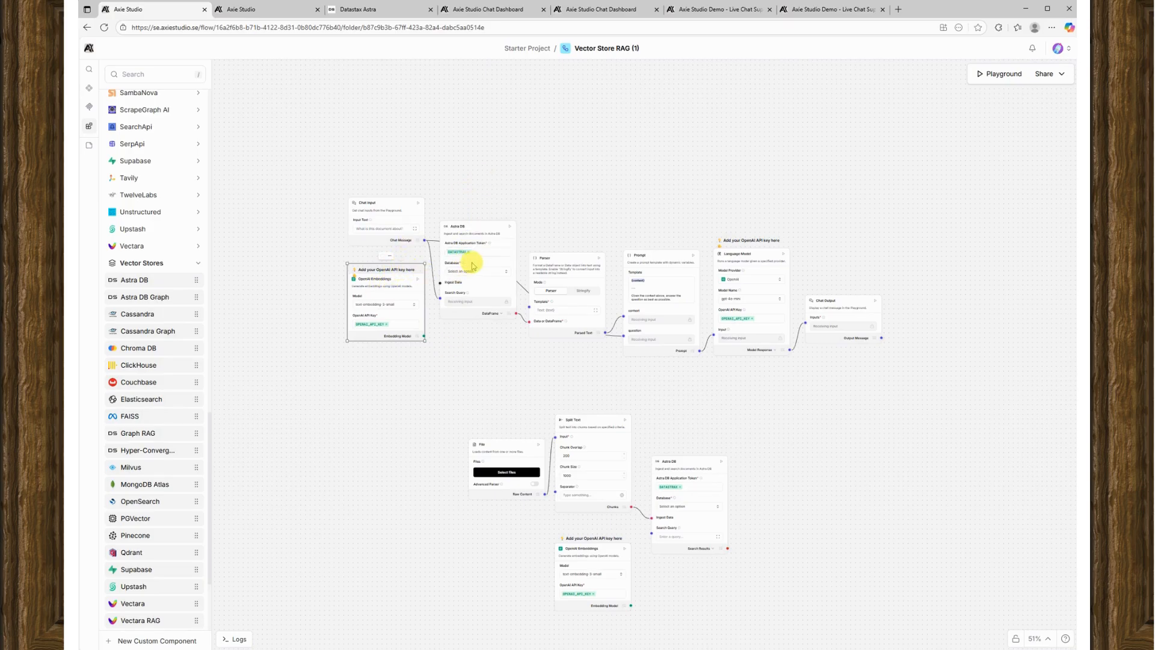
left_click_drag(739, 438, 718, 379)
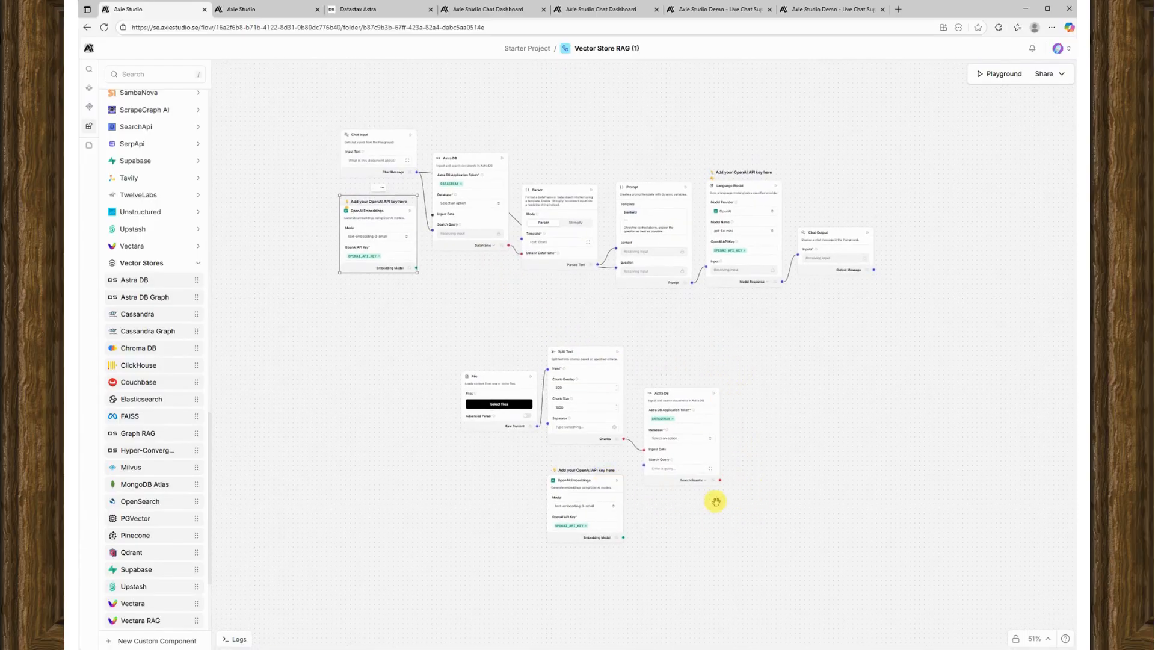
left_click_drag(780, 514, 778, 476)
scroll(664, 472, "up", 4)
left_click_drag(701, 157, 836, 242)
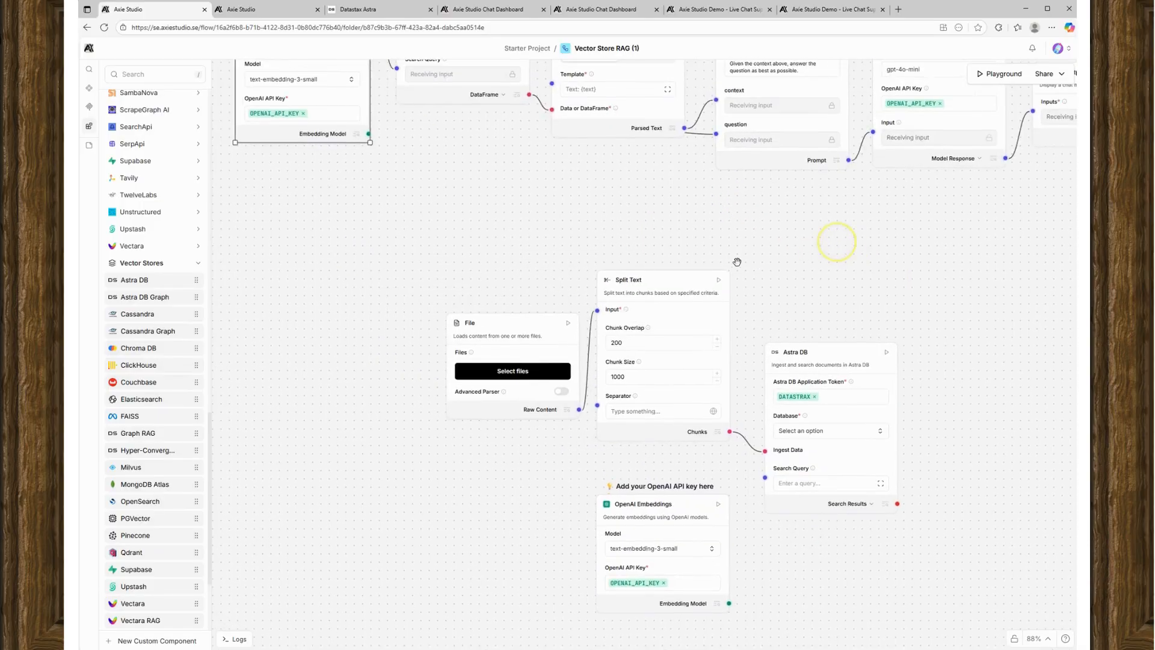
- In the other Axie Studio browser tab, dismiss the API key creation dialog and open the original Vector Store RAG flow
left_click(264, 9)
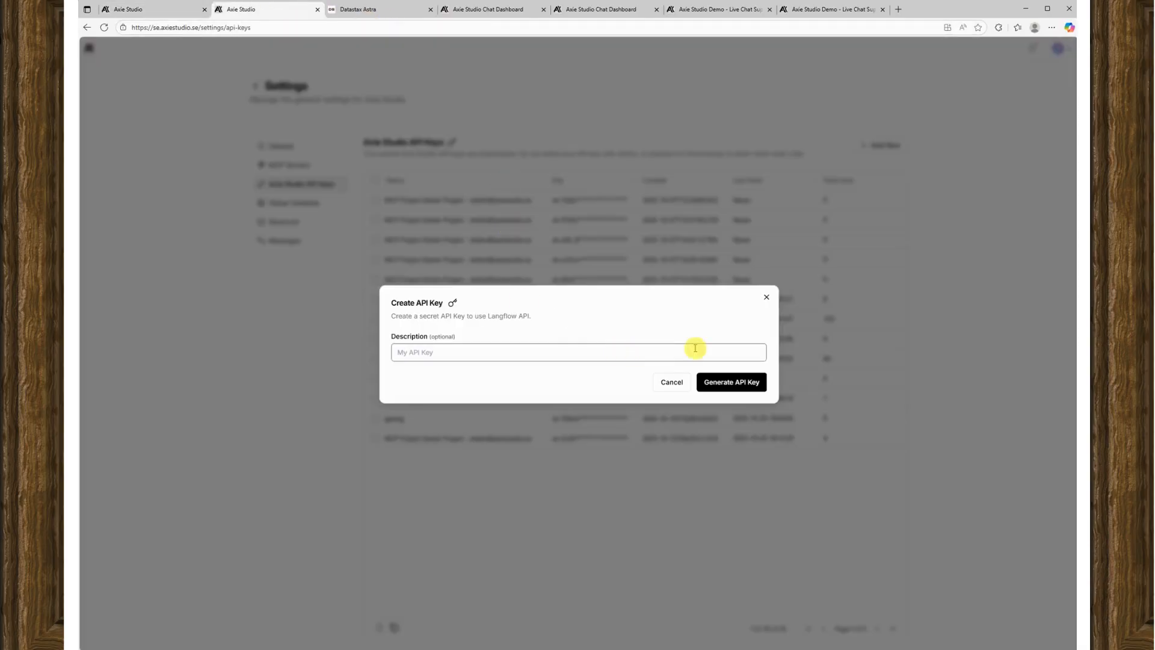
left_click(765, 300)
left_click(93, 50)
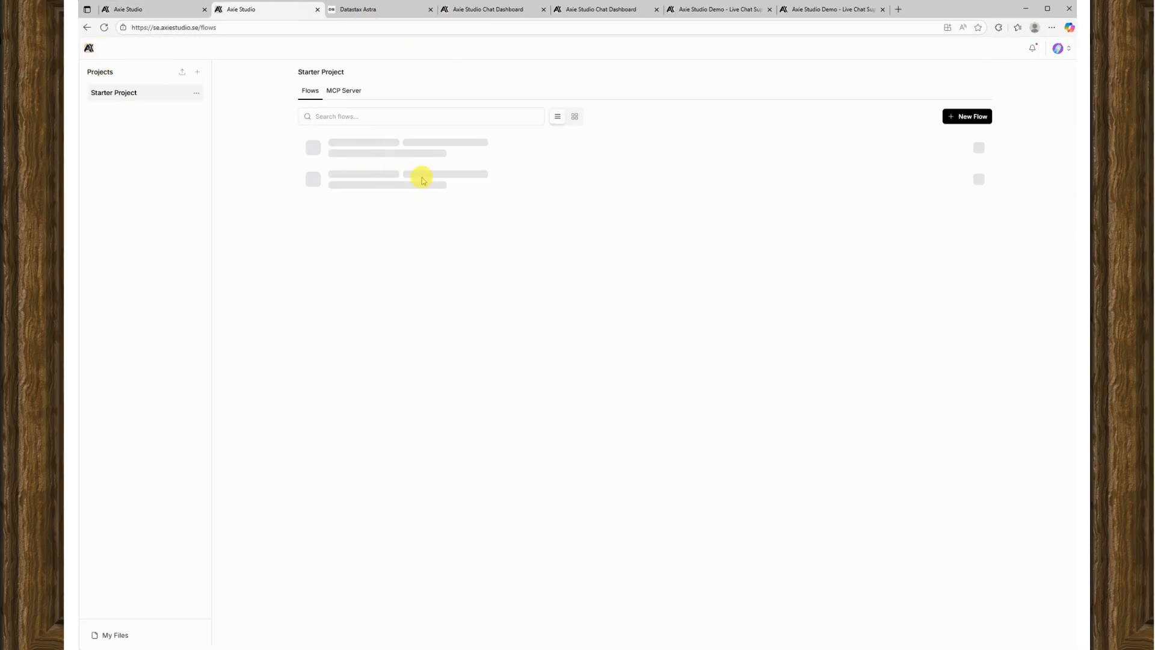
left_click(435, 174)
left_click_drag(570, 380, 535, 230)
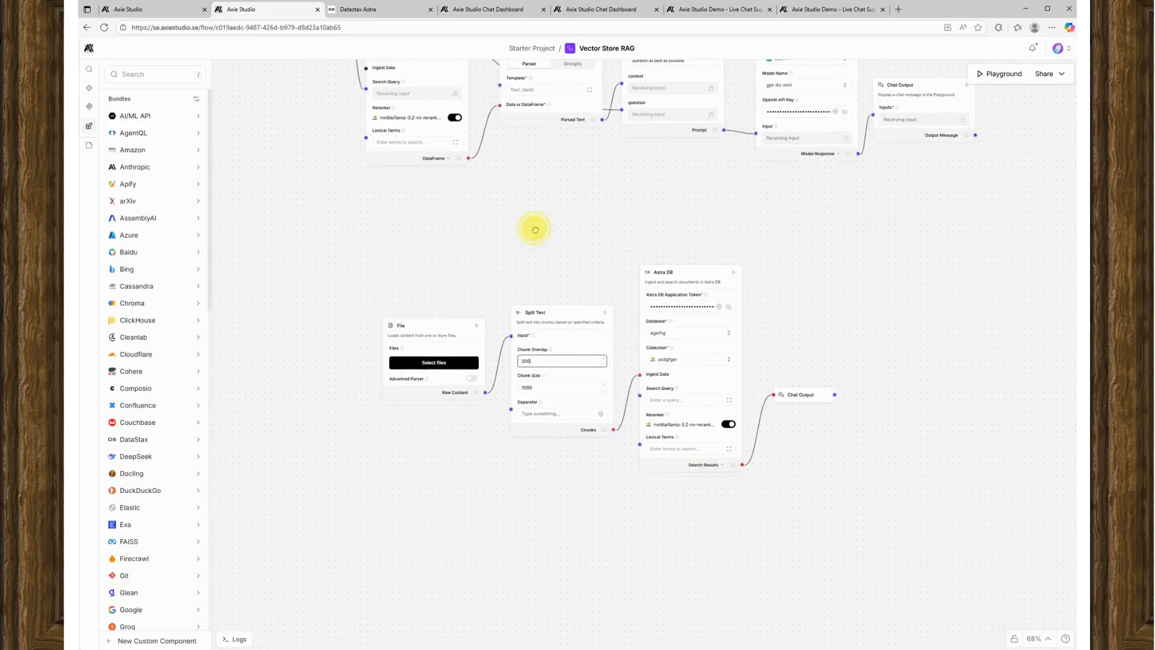
- Examine the File, Split Text and Astra DB ingestion section in the original flow and compare it with Vector Store RAG (1)
scroll(468, 332, "up", 4)
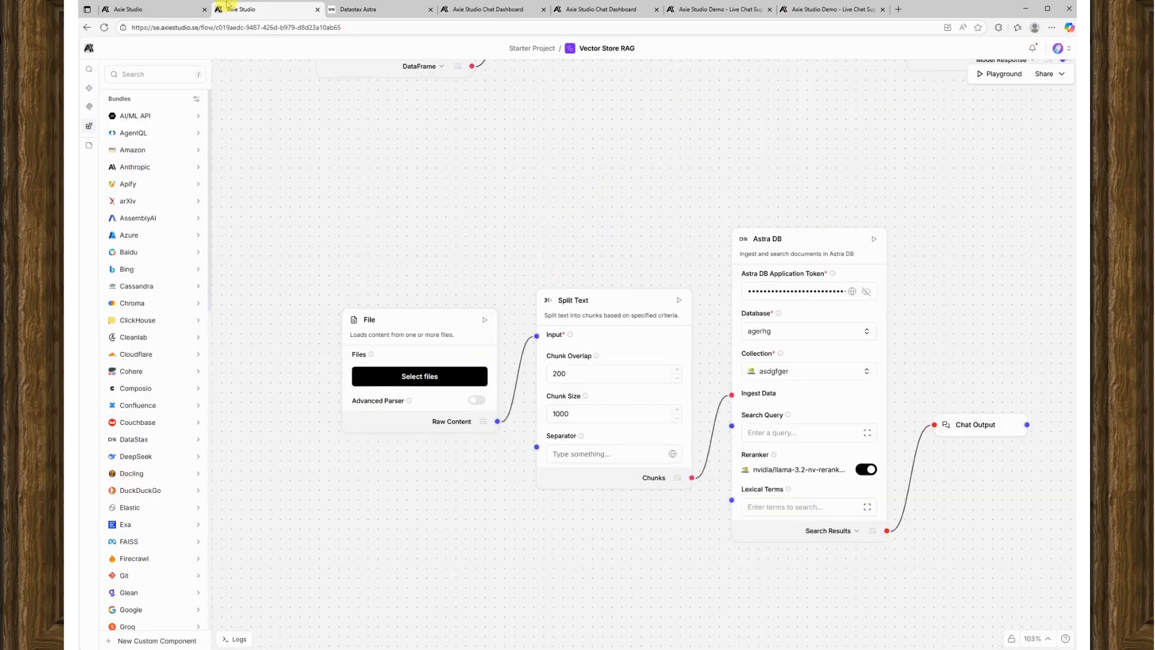
left_click(169, 12)
left_click_drag(672, 273, 592, 233)
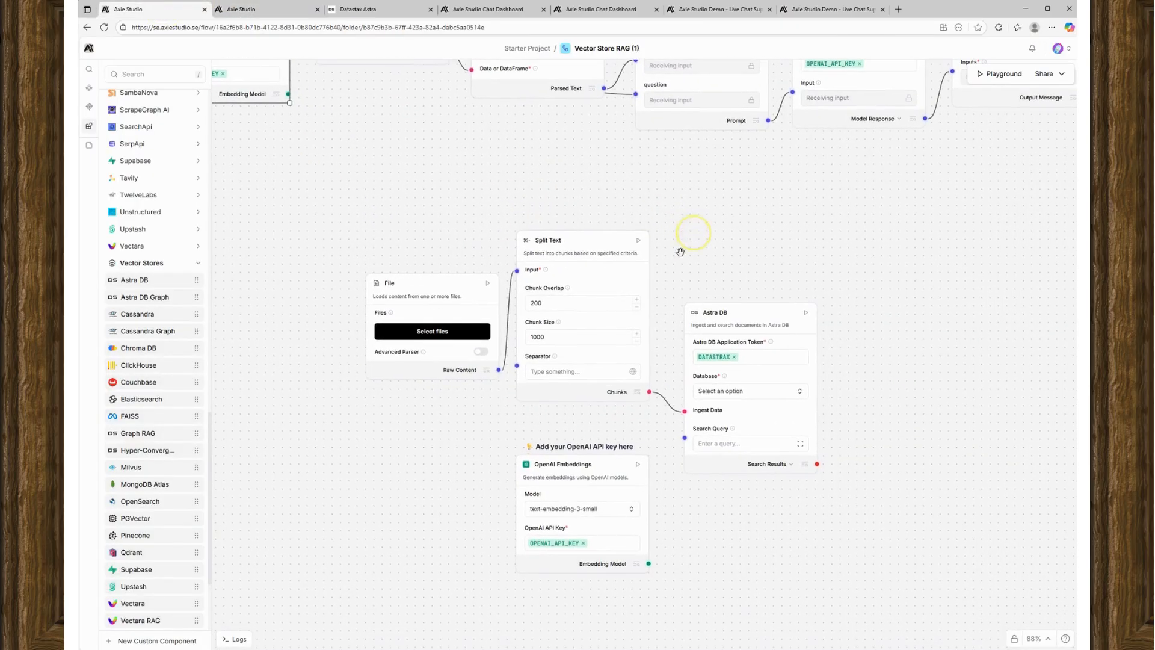
left_click(591, 461)
left_click_drag(275, 395, 408, 541)
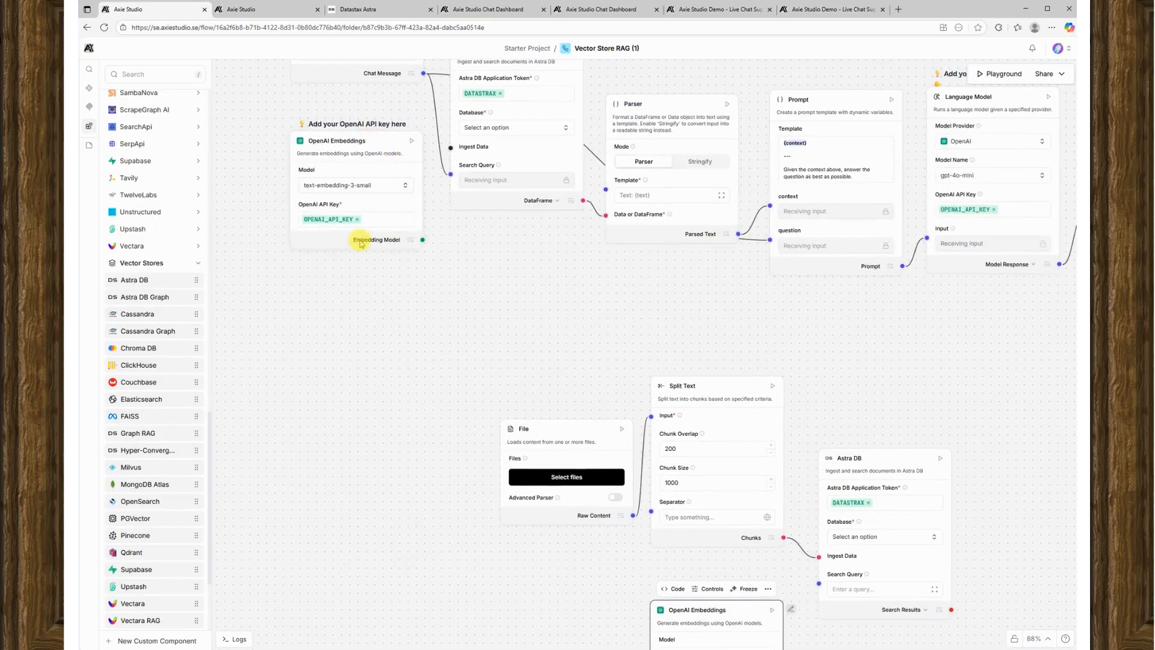
left_click_drag(520, 329, 480, 412)
scroll(522, 375, "down", 1)
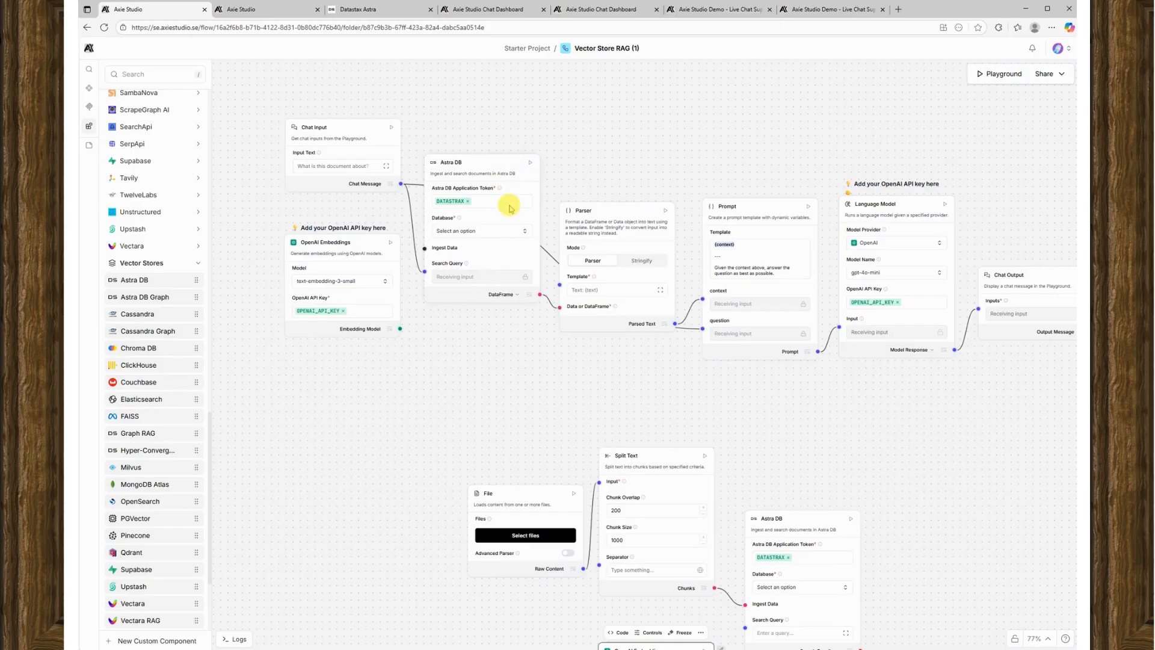
- In the Astra DB component connected to Chat Input, select the database agerhg and the collection asdgfger
left_click(478, 208)
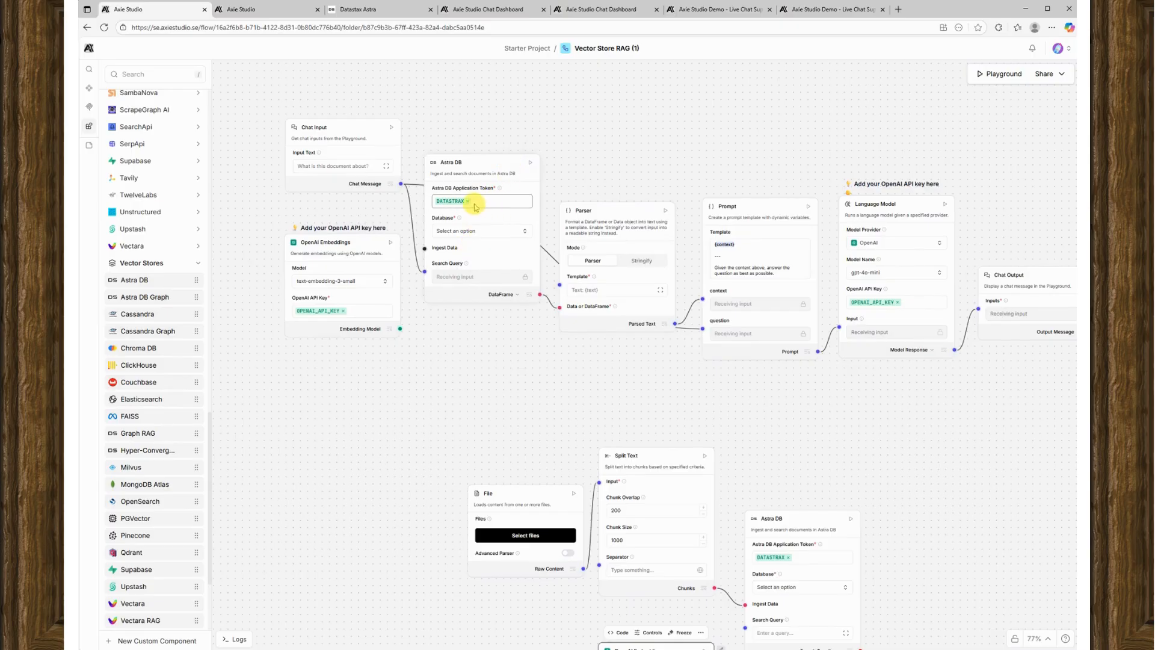
left_click(519, 225)
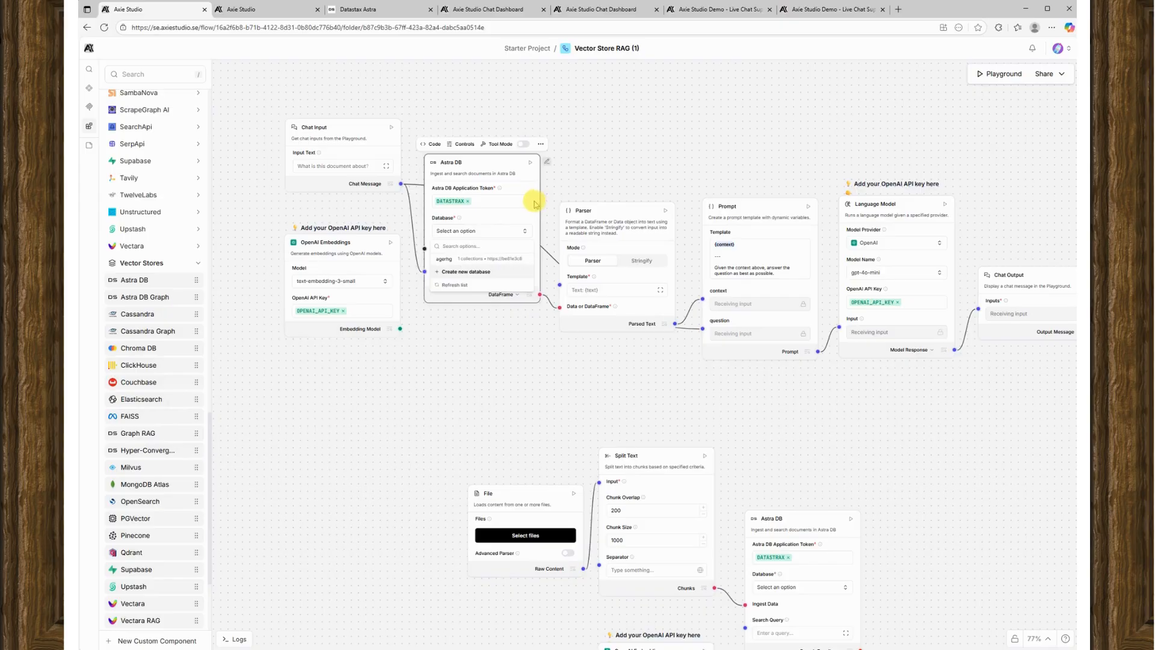
left_click(489, 202)
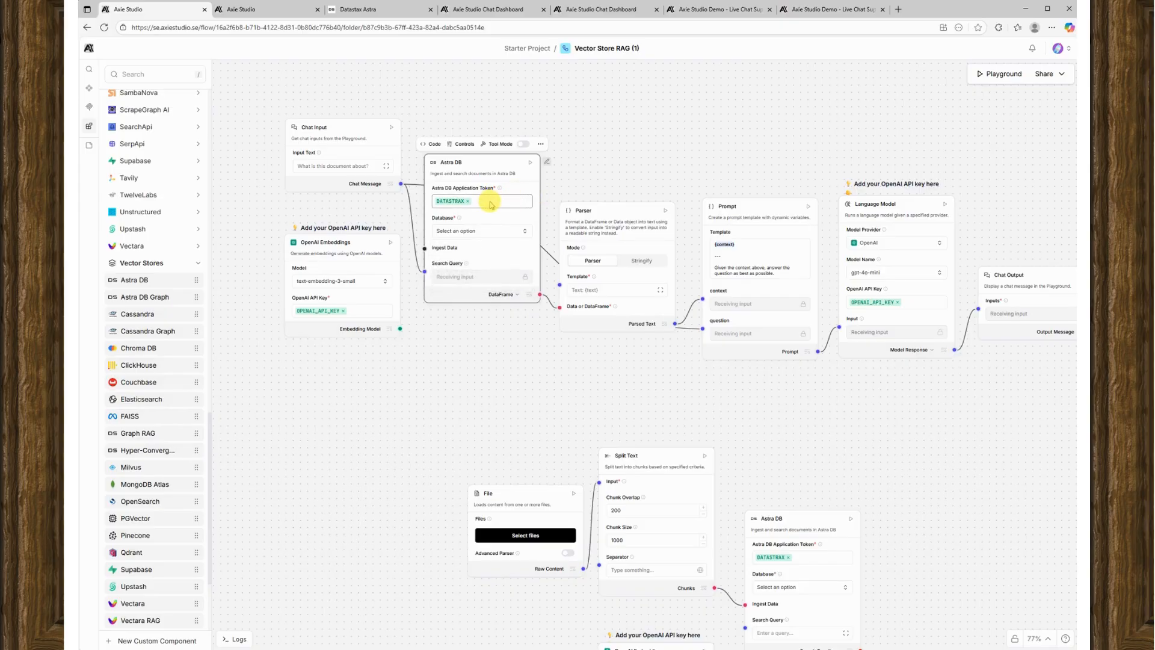
left_click(501, 236)
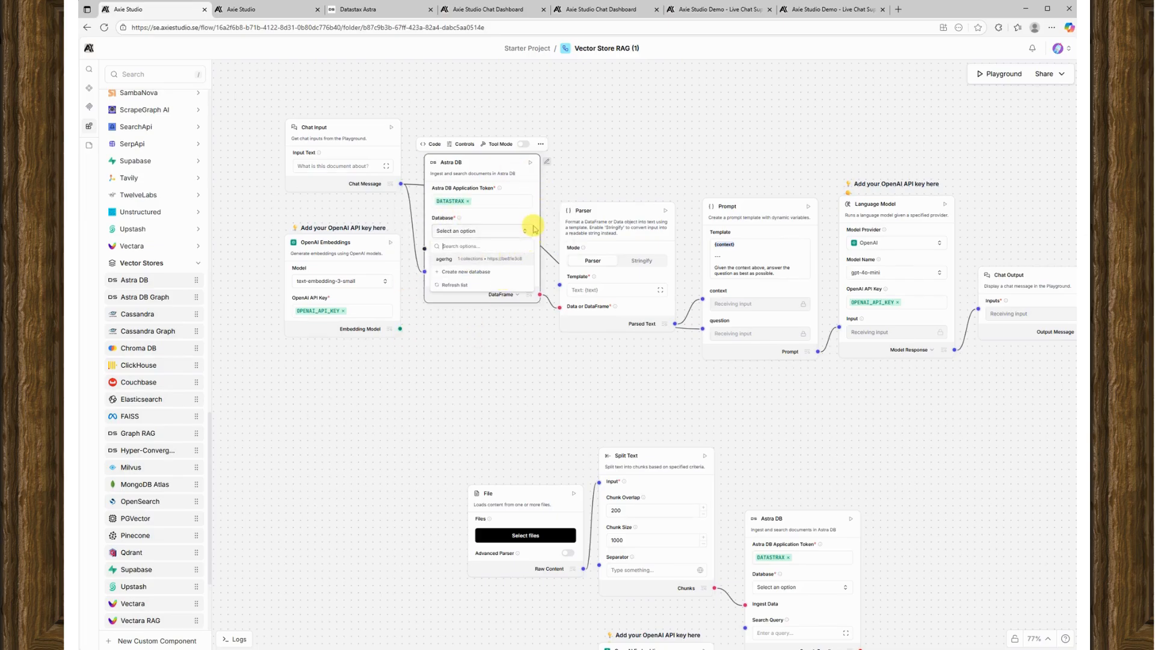
left_click(531, 232)
left_click(517, 249)
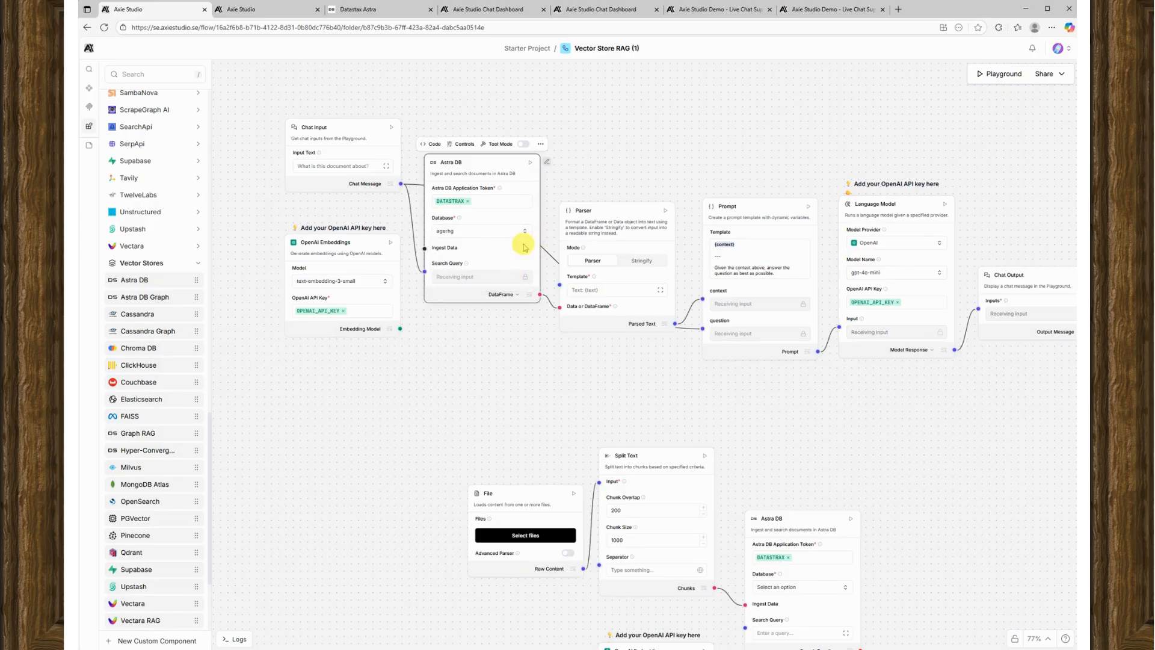
left_click(588, 169)
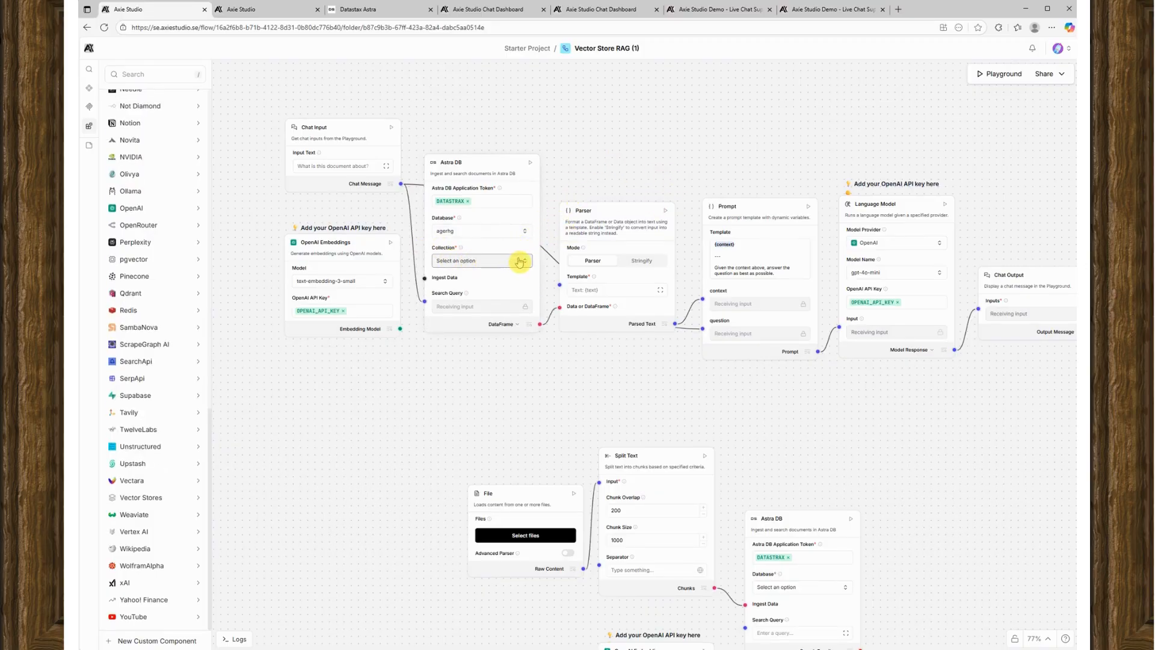
left_click(519, 262)
left_click(491, 288)
left_click(592, 181)
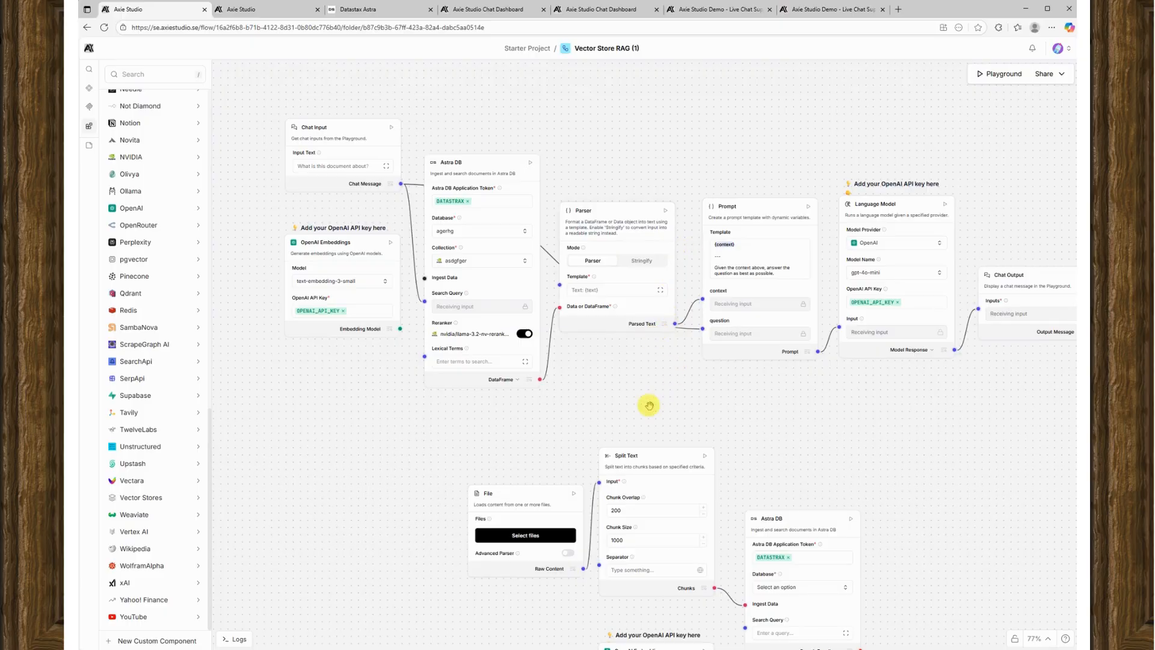
- Examine the rest of the retrieval chain through to the Language Model component and its OpenAI API key variable
left_click_drag(633, 401, 563, 417)
left_click_drag(756, 421, 698, 383)
left_click_drag(586, 403, 698, 411)
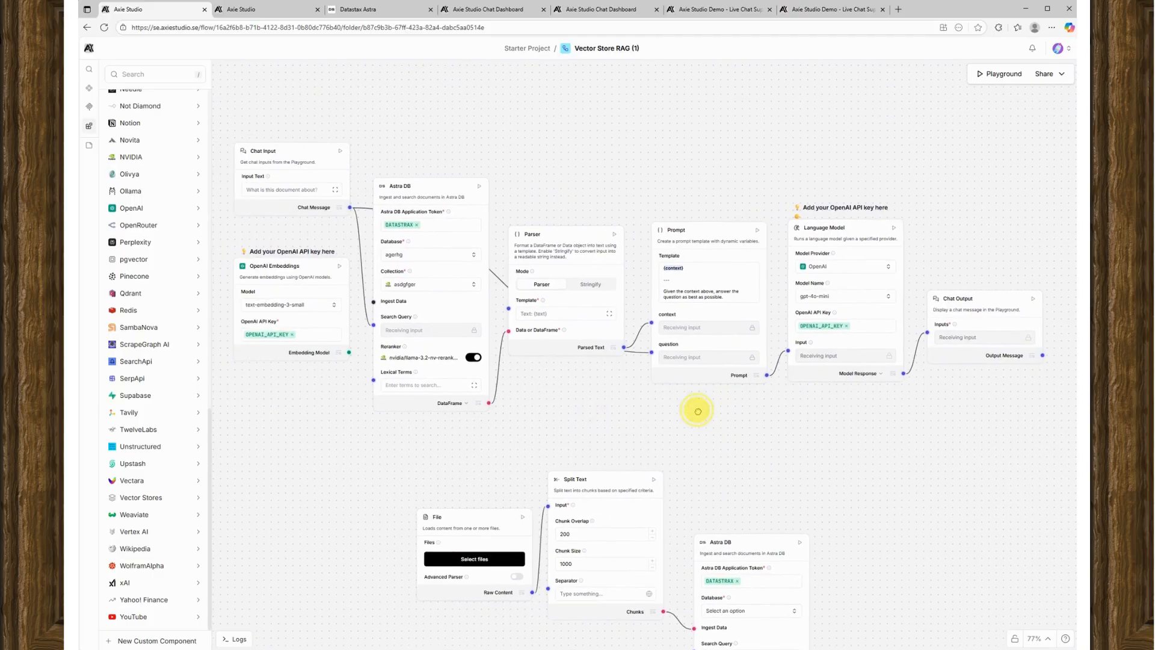
scroll(726, 433, "up", 3)
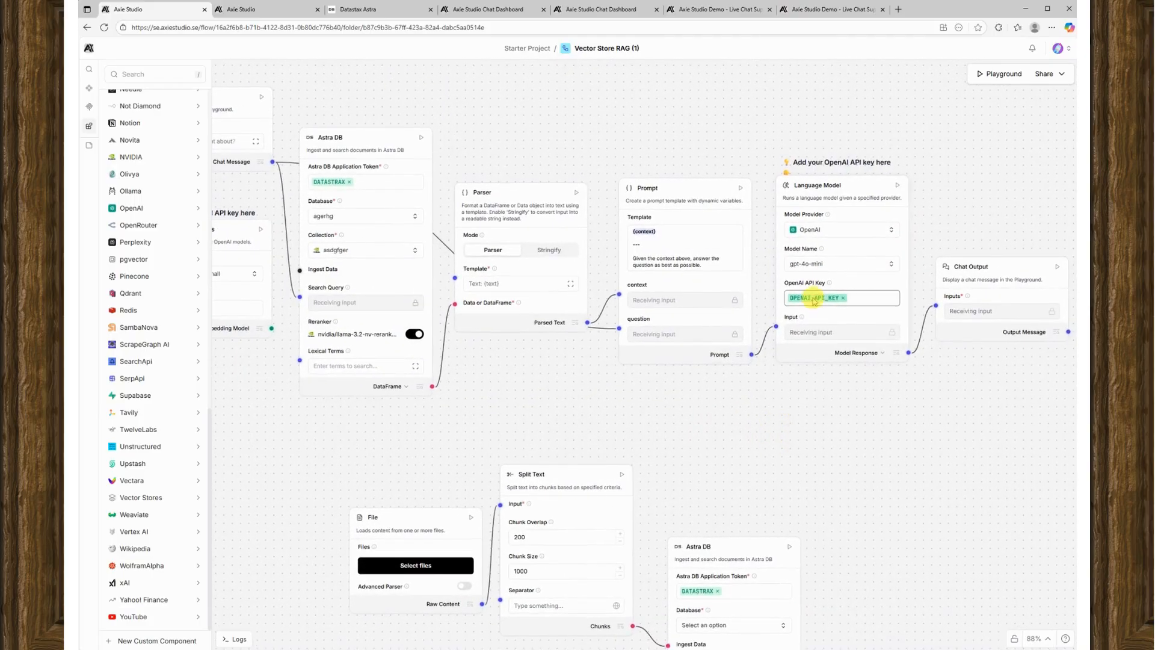
left_click(818, 304)
- In the original flow's browser tab, review the Global Variables in the account settings and return to the flow list
left_click(278, 10)
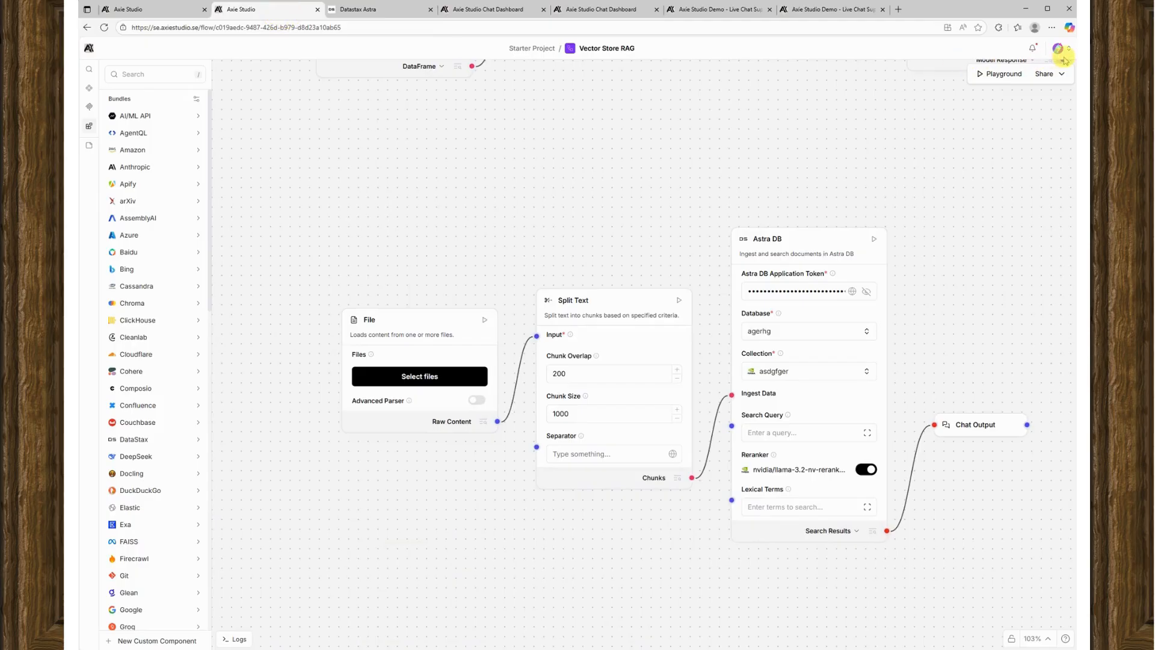
left_click(87, 51)
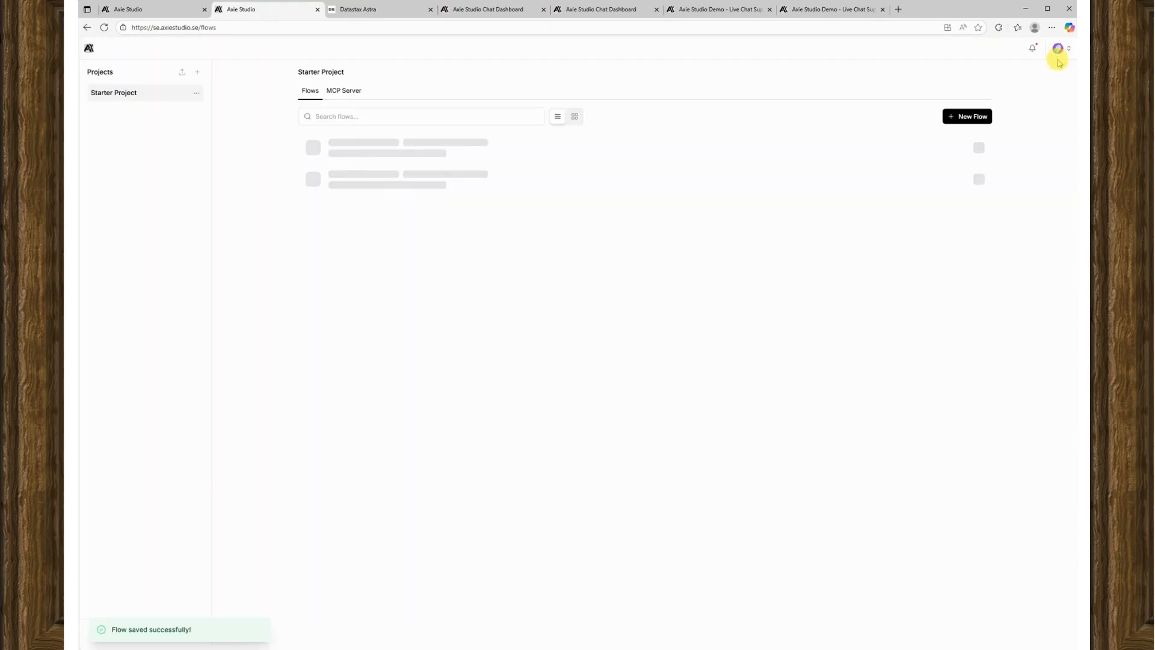
left_click(1058, 50)
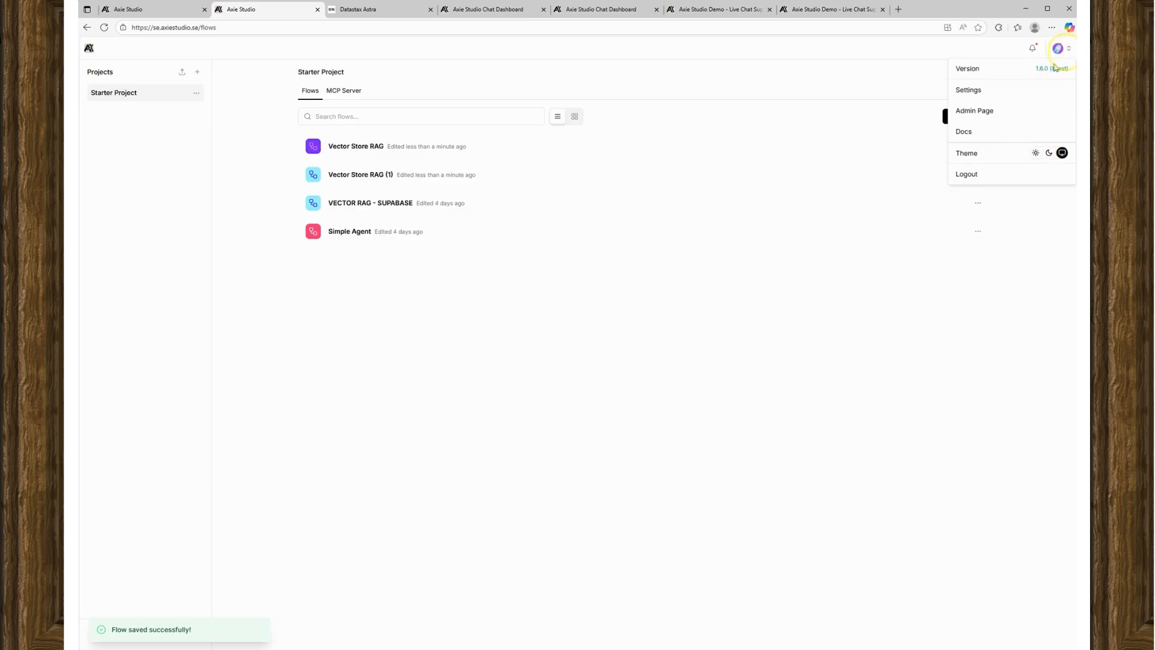
left_click(1010, 91)
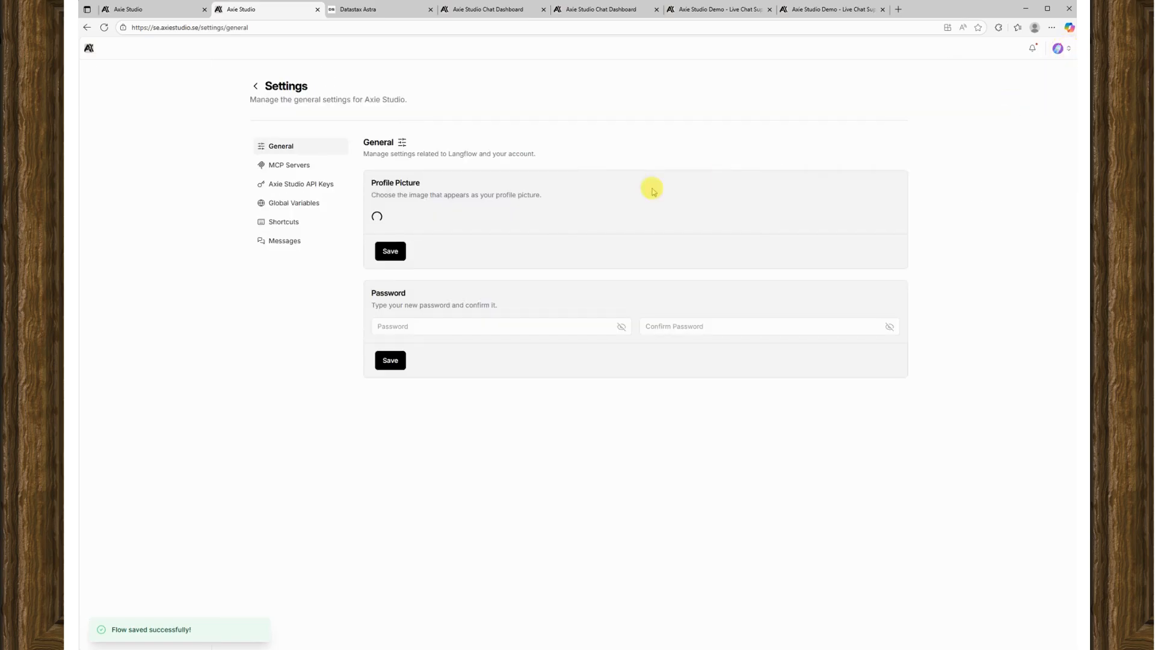
left_click(309, 202)
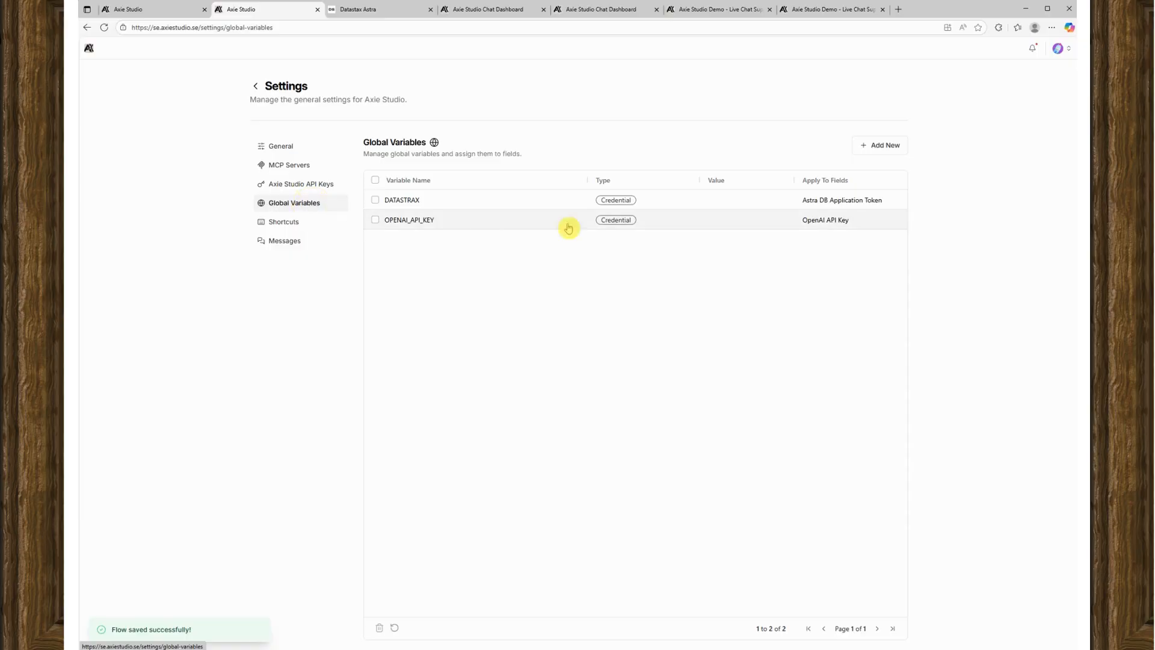
left_click(433, 218)
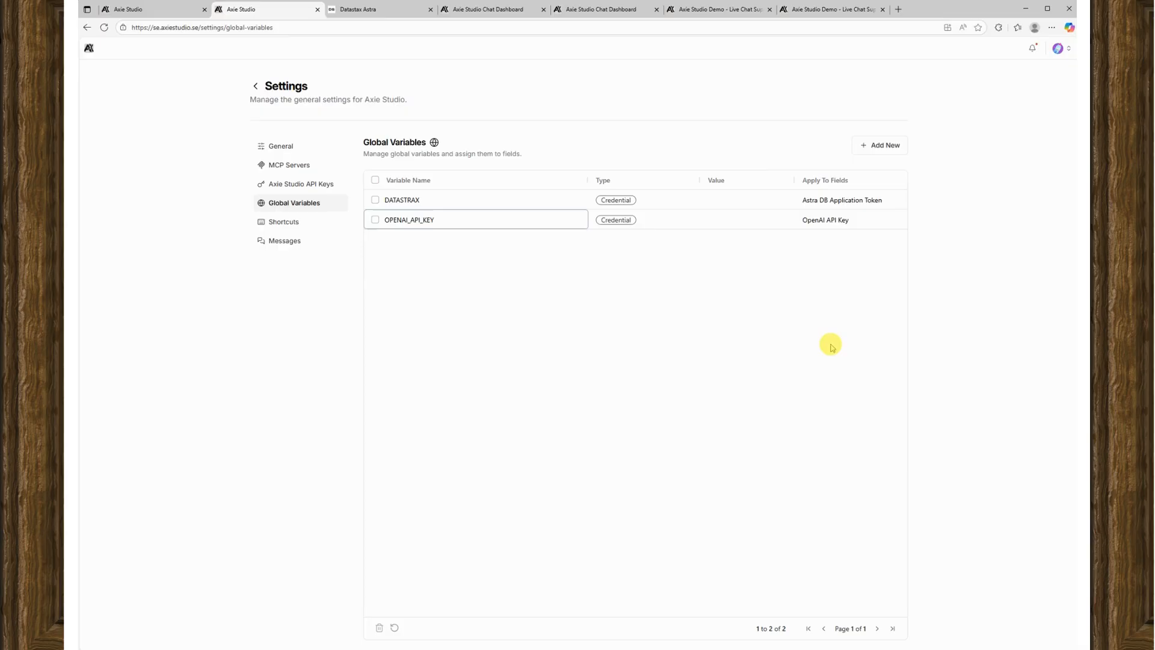
left_click(88, 54)
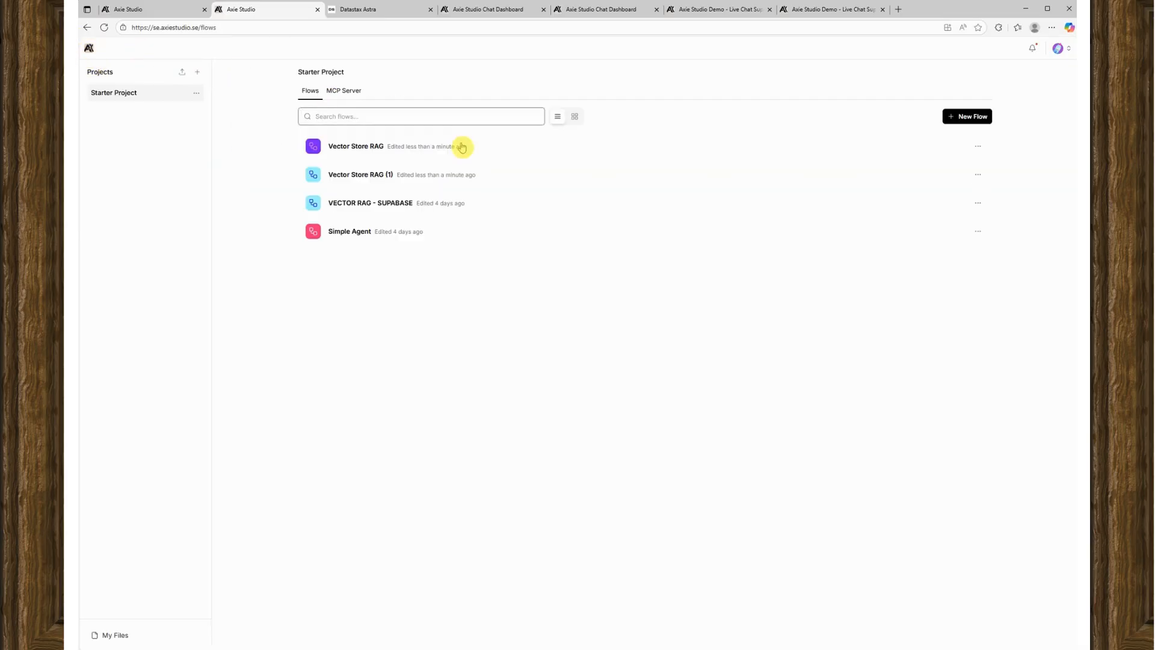
- Switch to the Axie Studio Chat Dashboard, expand its navigation sidebar and open the list of chat interfaces
left_click(482, 11)
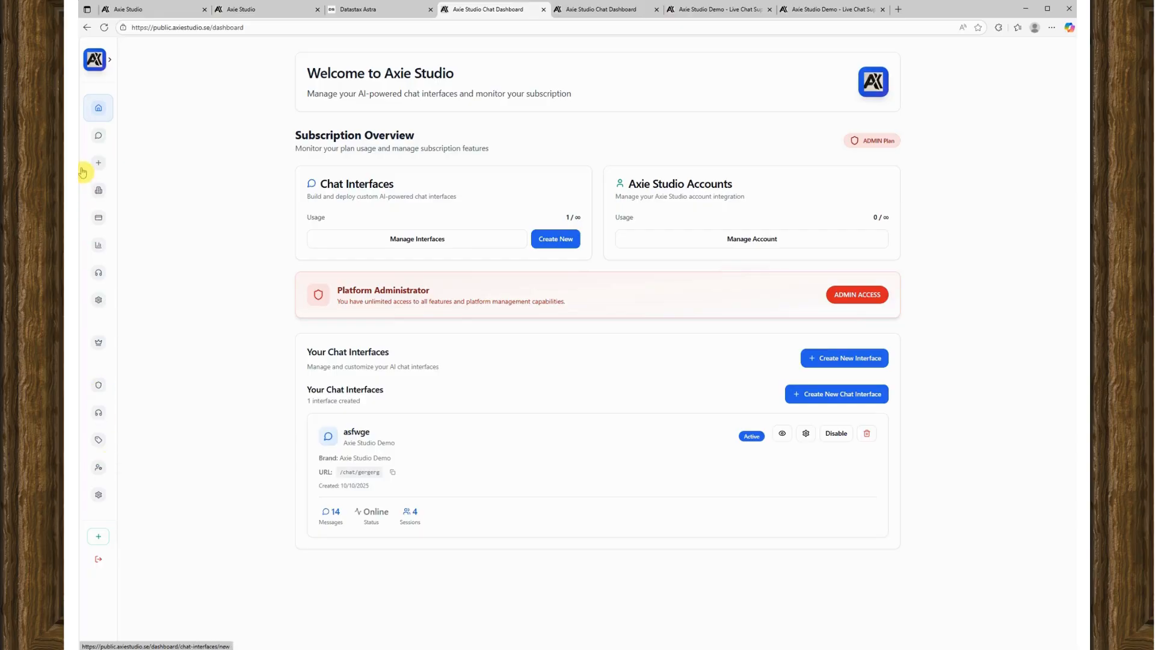
left_click(107, 60)
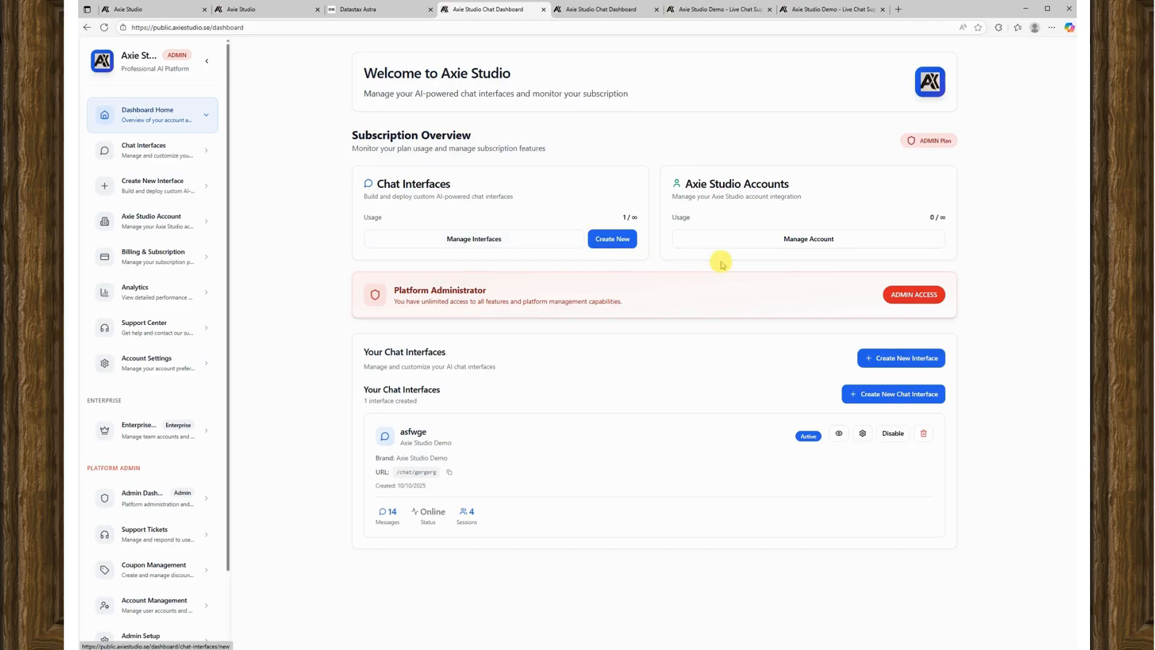
left_click(208, 156)
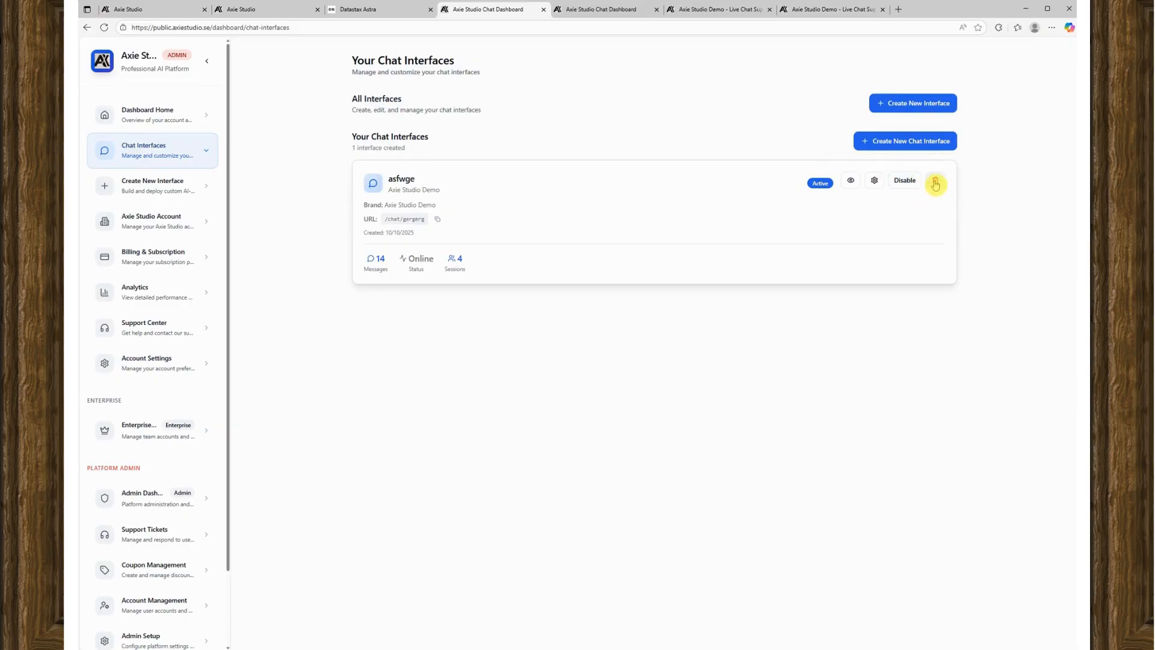
- Preview the asfwge chat interface in its public chat page and inspect its URL slug in the interface list
left_click(850, 183)
left_click(588, 10)
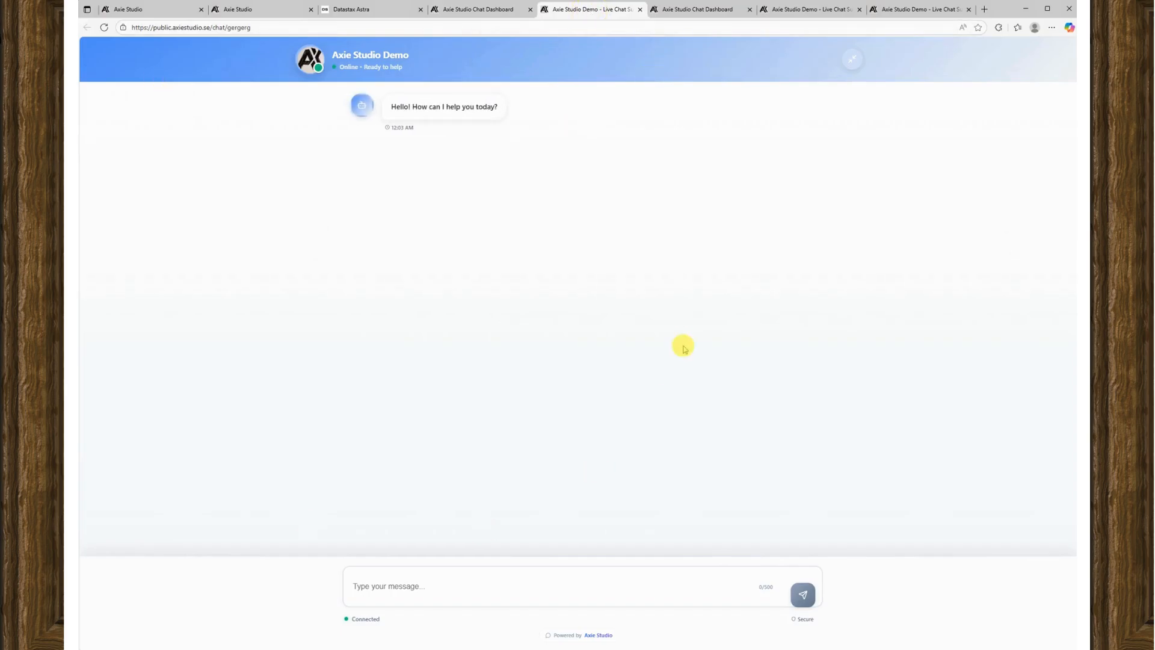
left_click(492, 9)
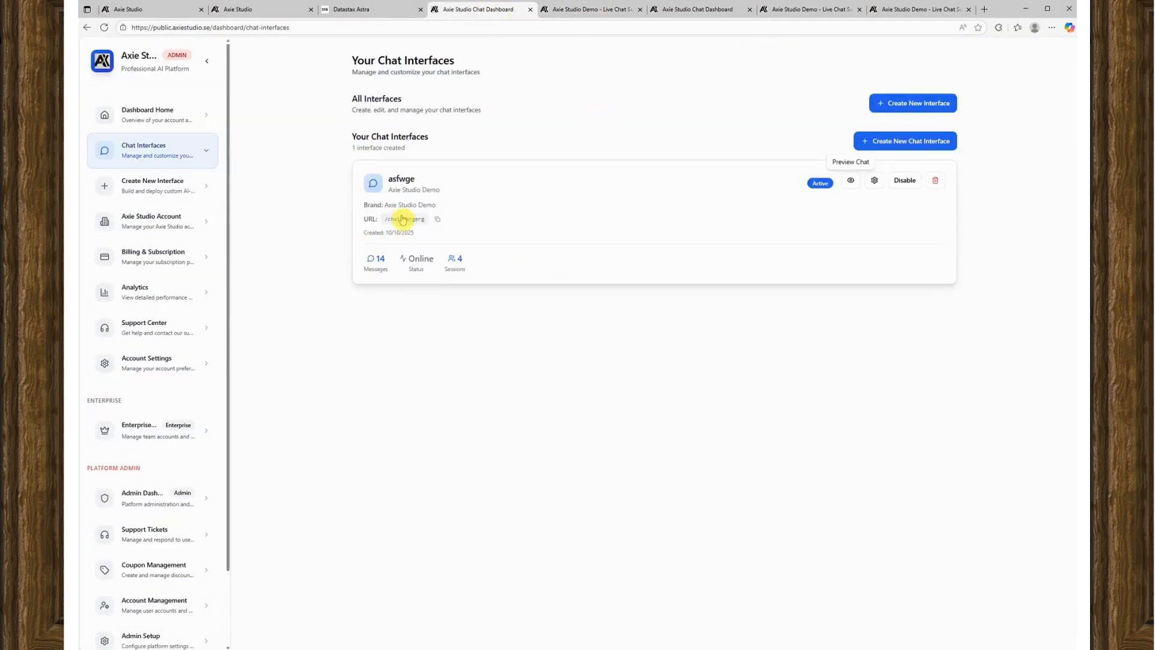
left_click_drag(385, 227, 442, 226)
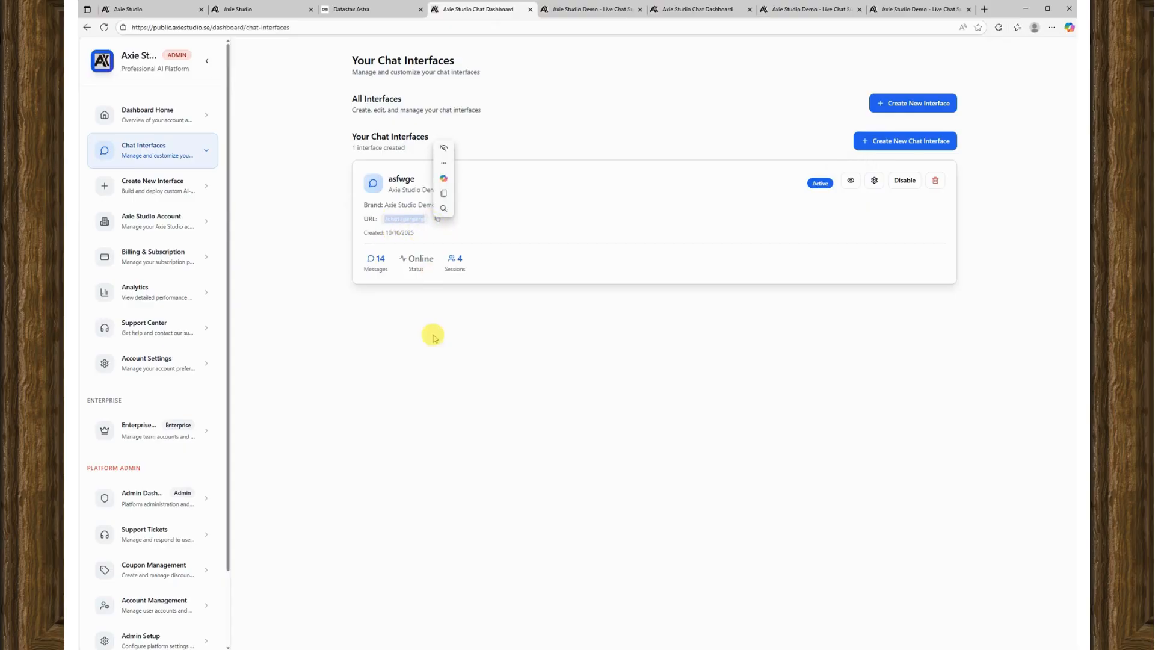
left_click(468, 415)
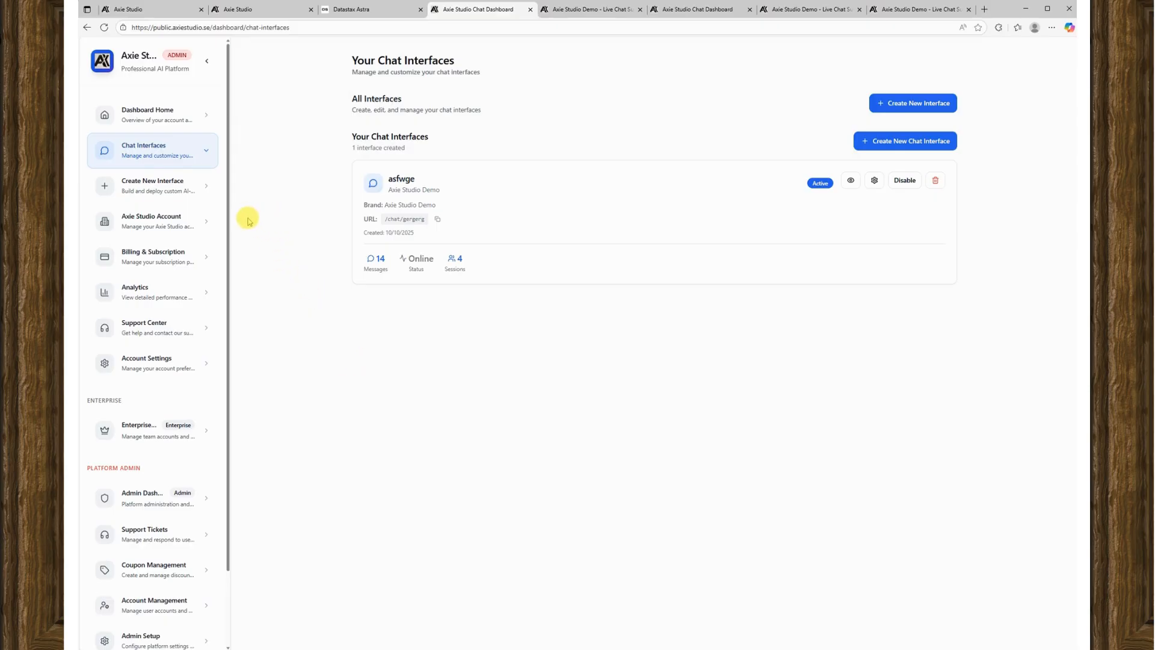
- Open the form for a new chat interface and enter asfwhte as the interface name
left_click_drag(227, 251, 224, 293)
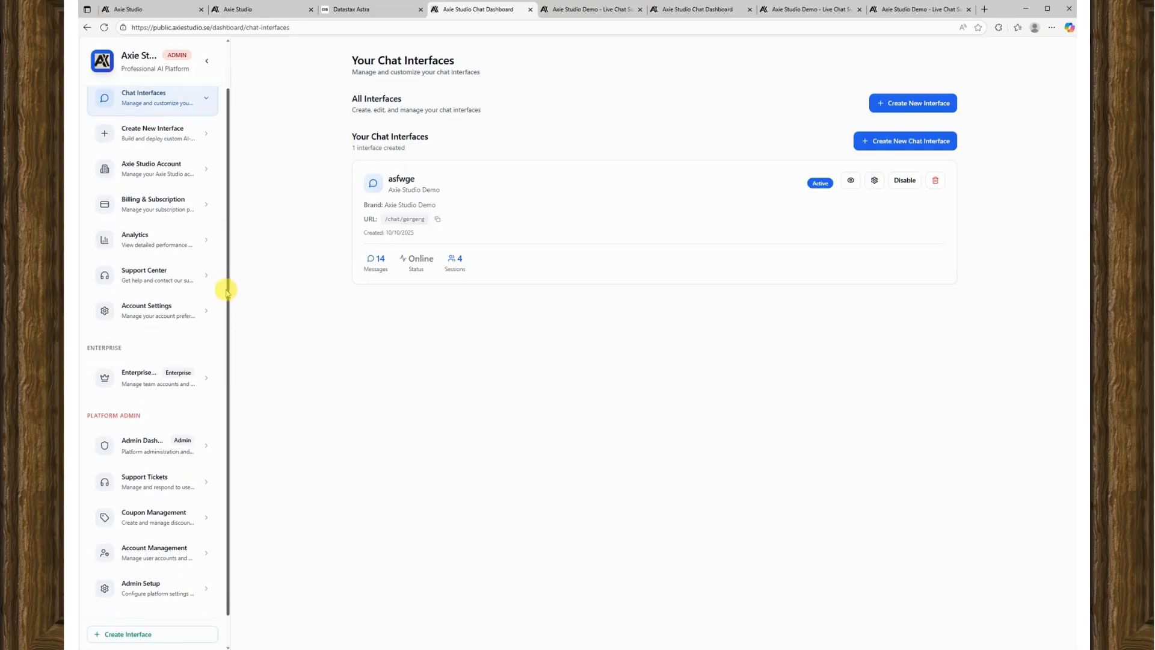
left_click(184, 147)
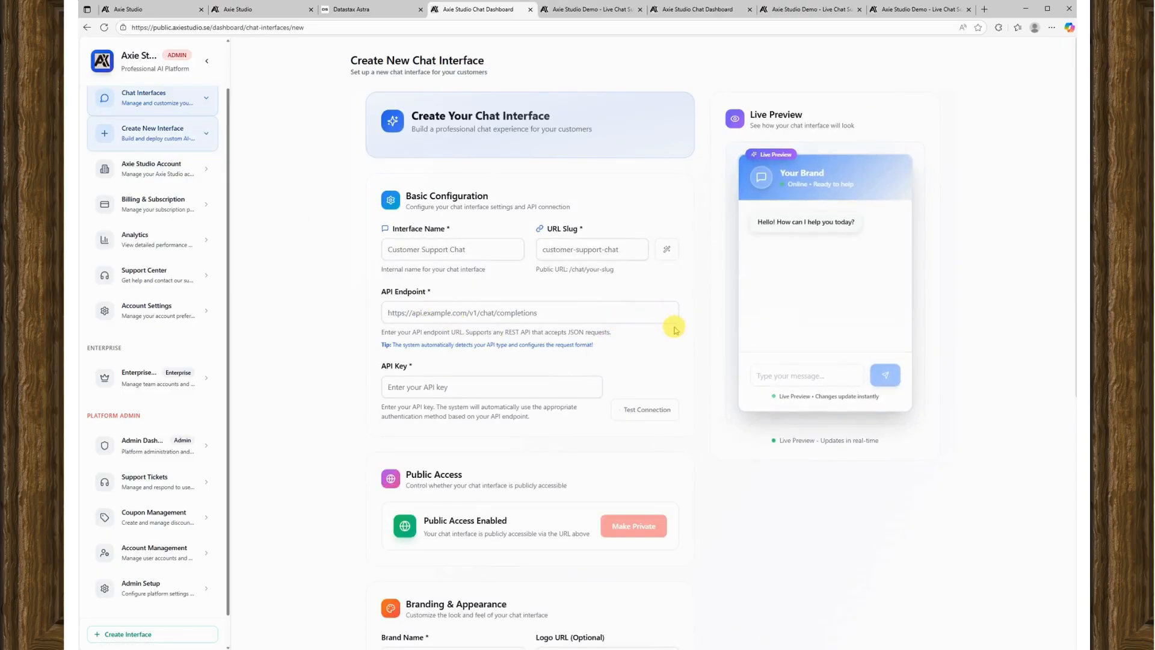
left_click(470, 255)
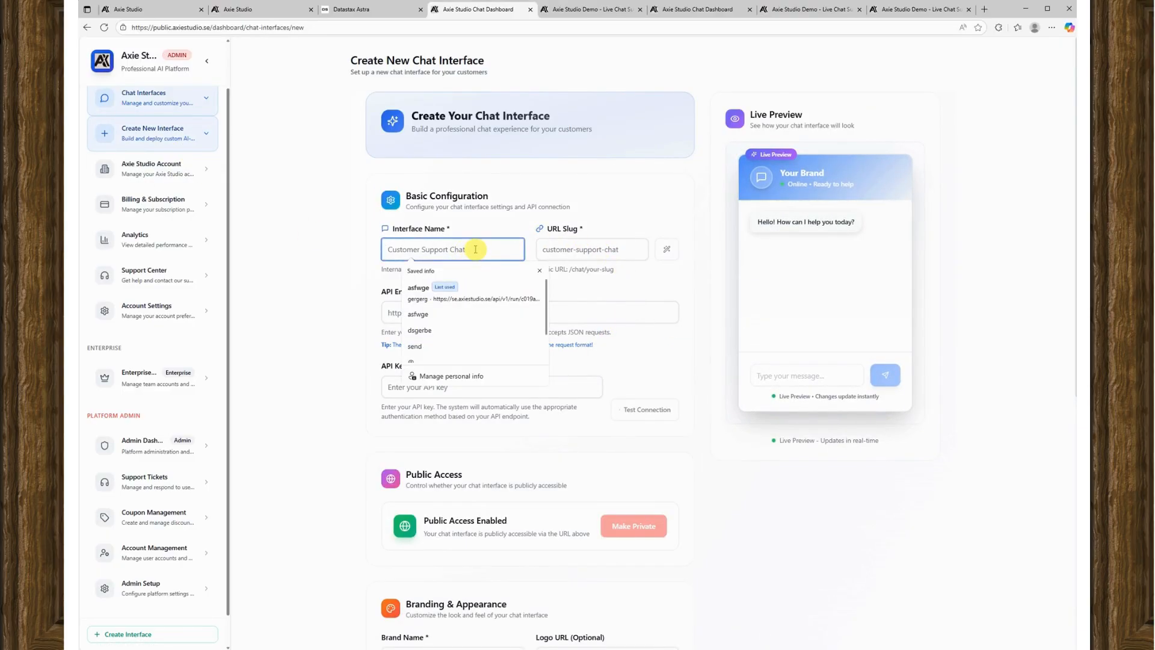
type("asfwhte")
left_click(587, 250)
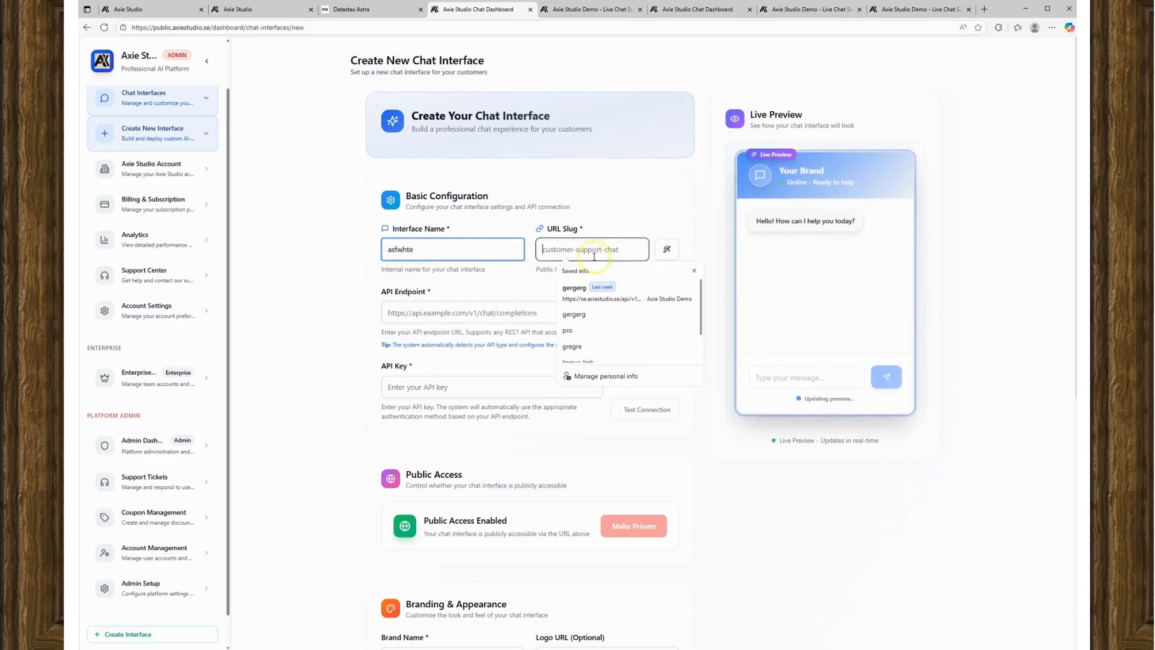
- Replace the new chat interface's name with demo and set its URL slug to demo
left_click_drag(471, 249, 340, 259)
type("demo")
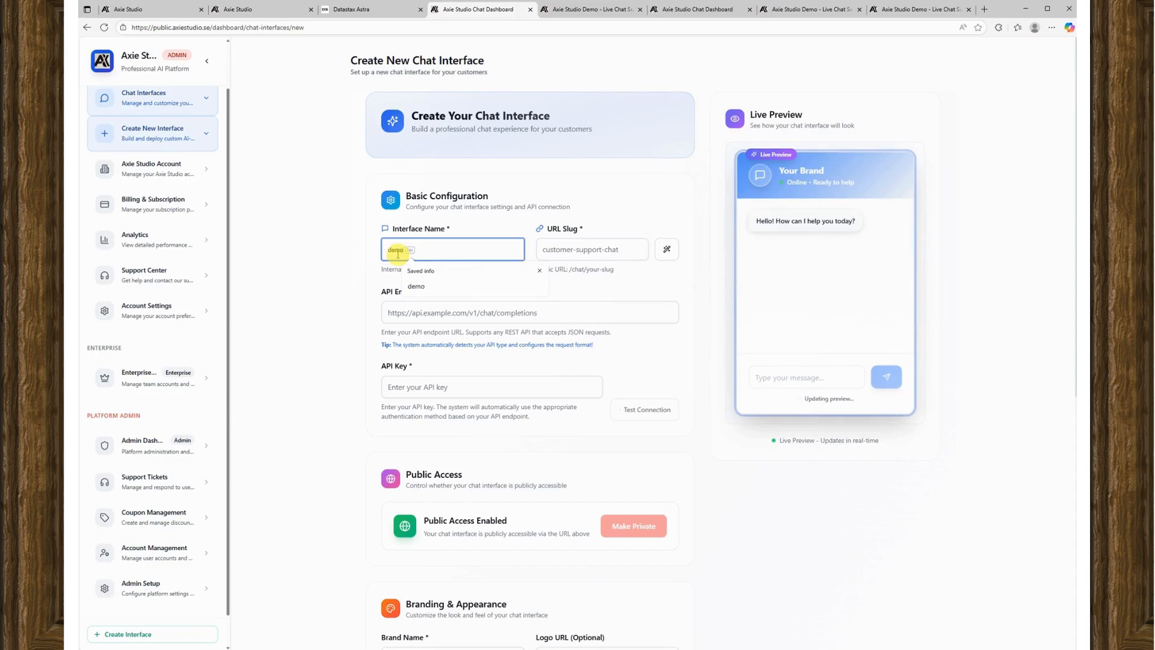
key("Tab")
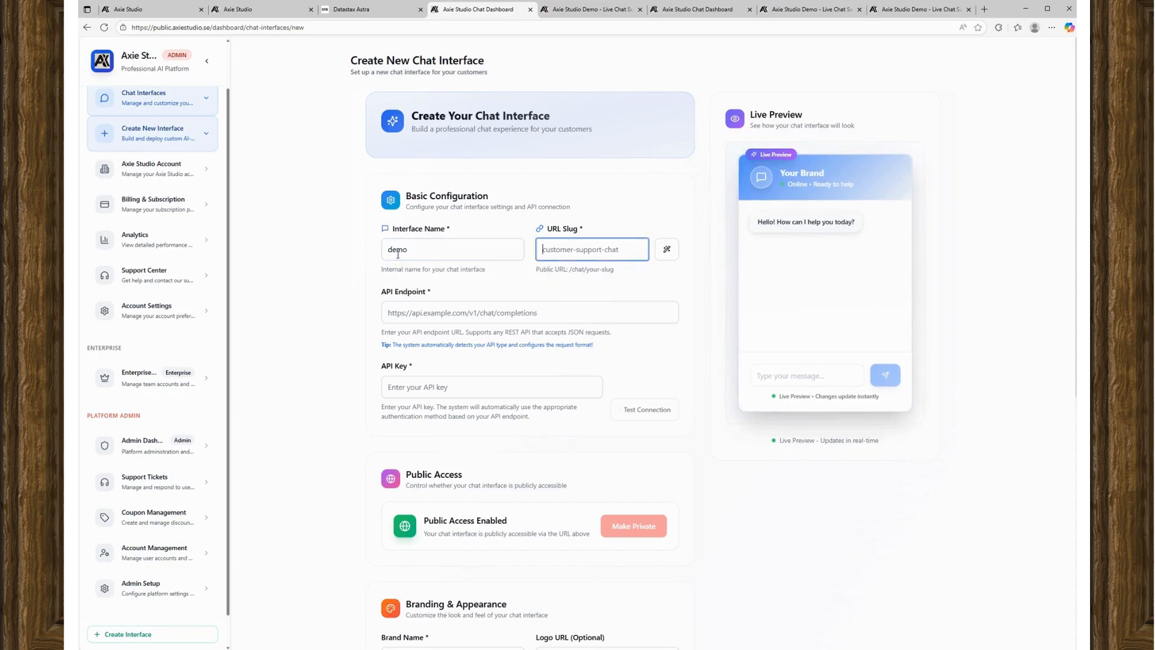
type("demo")
left_click(550, 247)
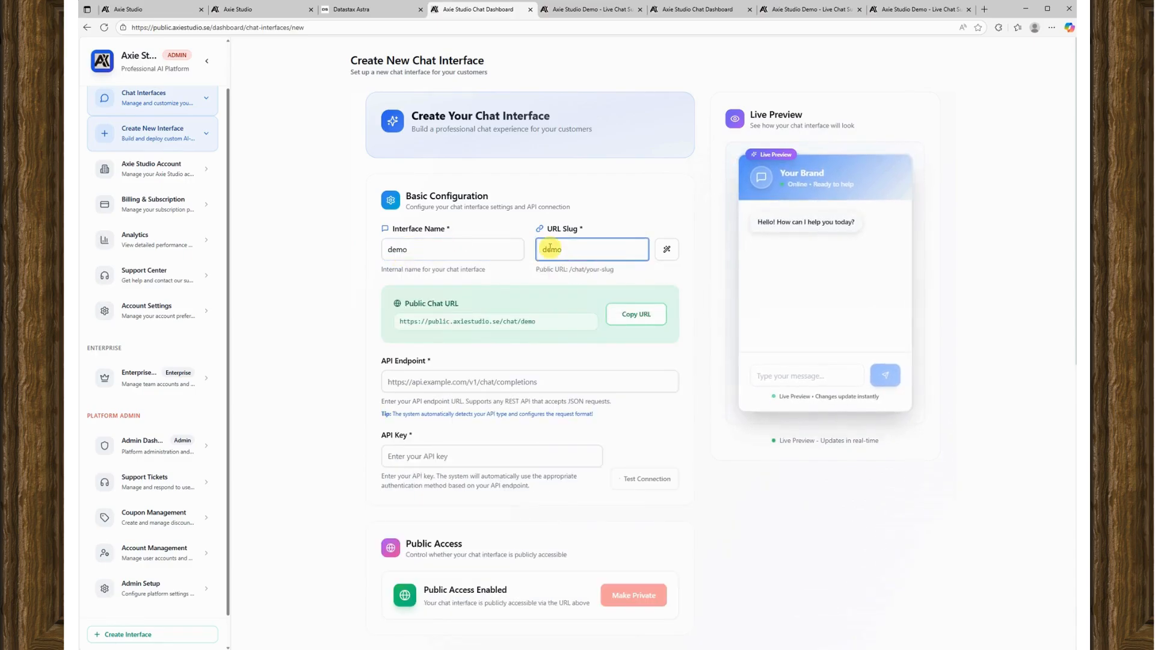
left_click(738, 286)
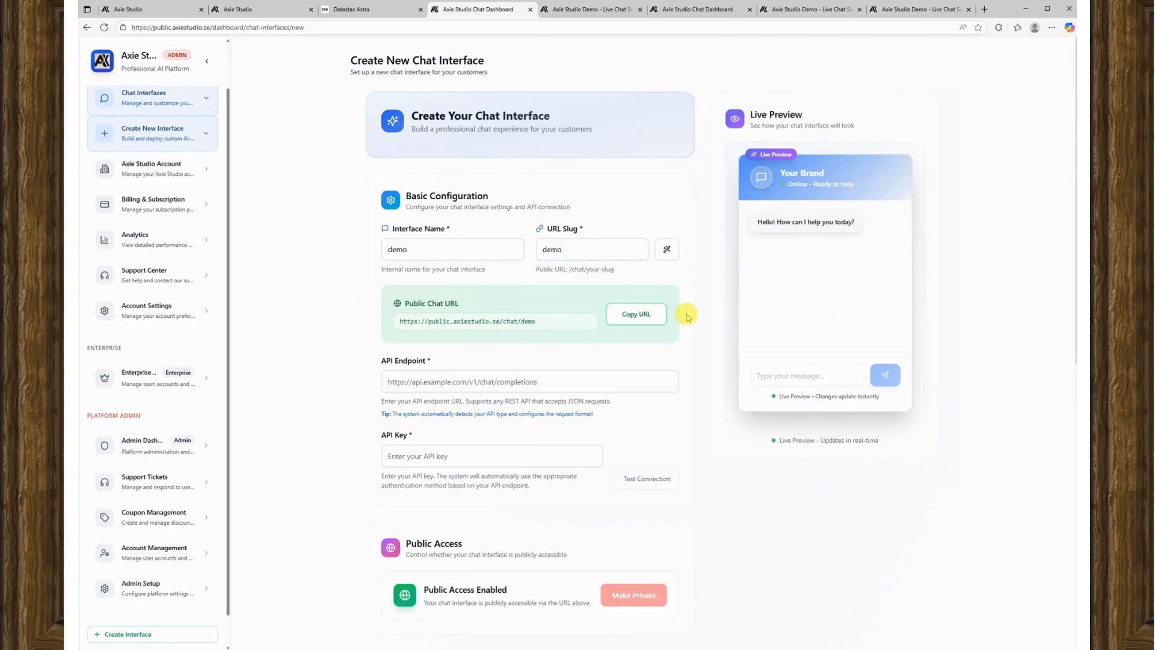
- Inspect the API Endpoint field in the new chat interface form
scroll(686, 313, "down", 4)
left_click(499, 137)
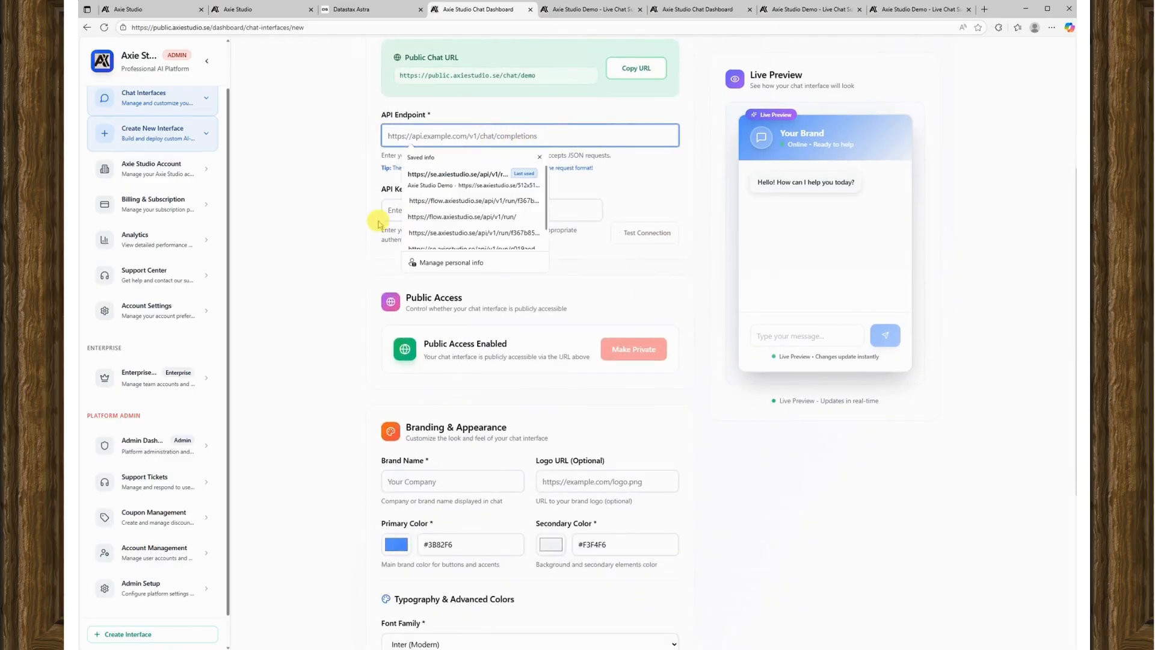
scroll(644, 188, "up", 3)
- Switch to the Vector Store RAG (1) flow in Axie Studio and look over its retrieval and ingestion components
left_click(232, 11)
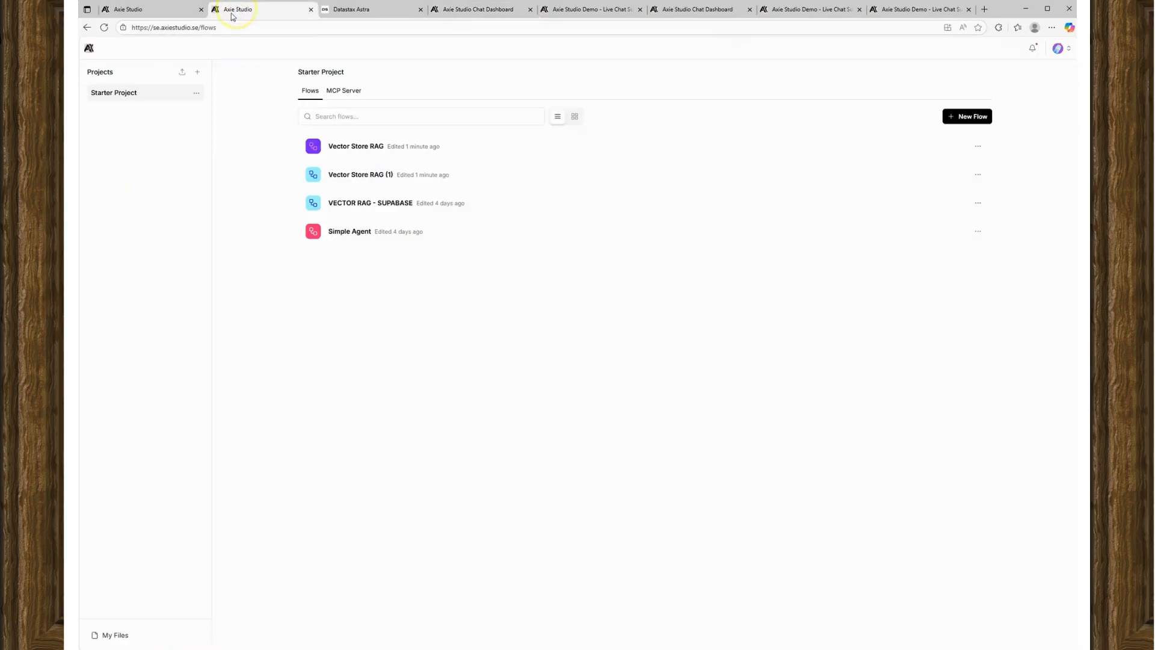
left_click(179, 15)
left_click(1040, 80)
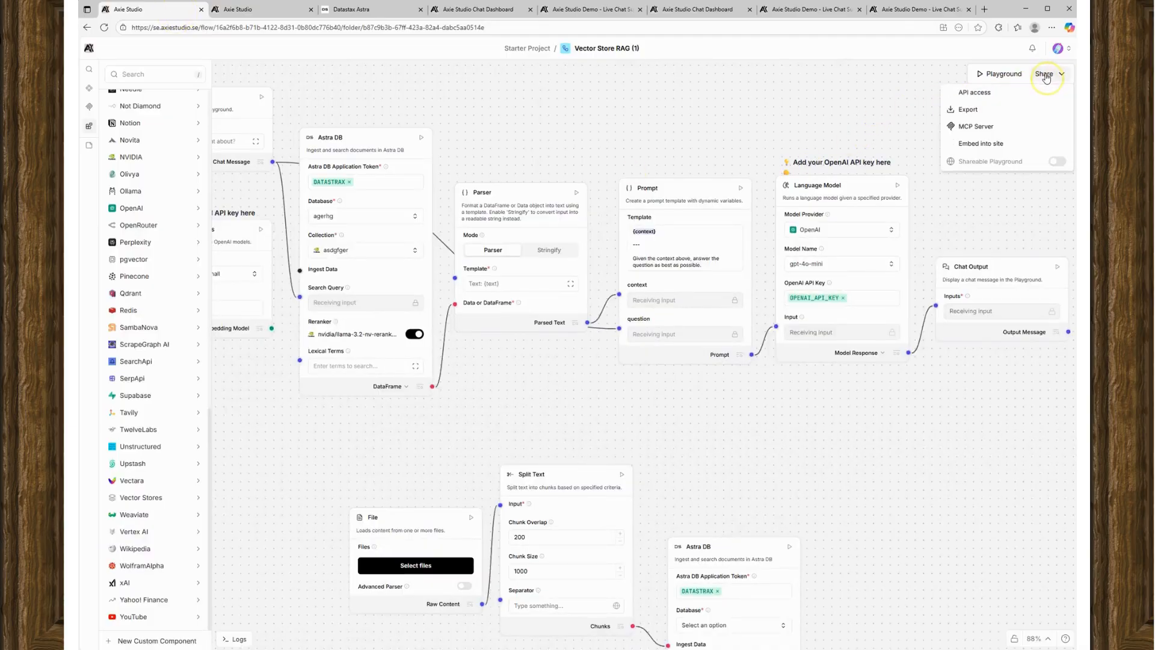
left_click_drag(603, 392, 706, 392)
scroll(706, 392, "down", 5)
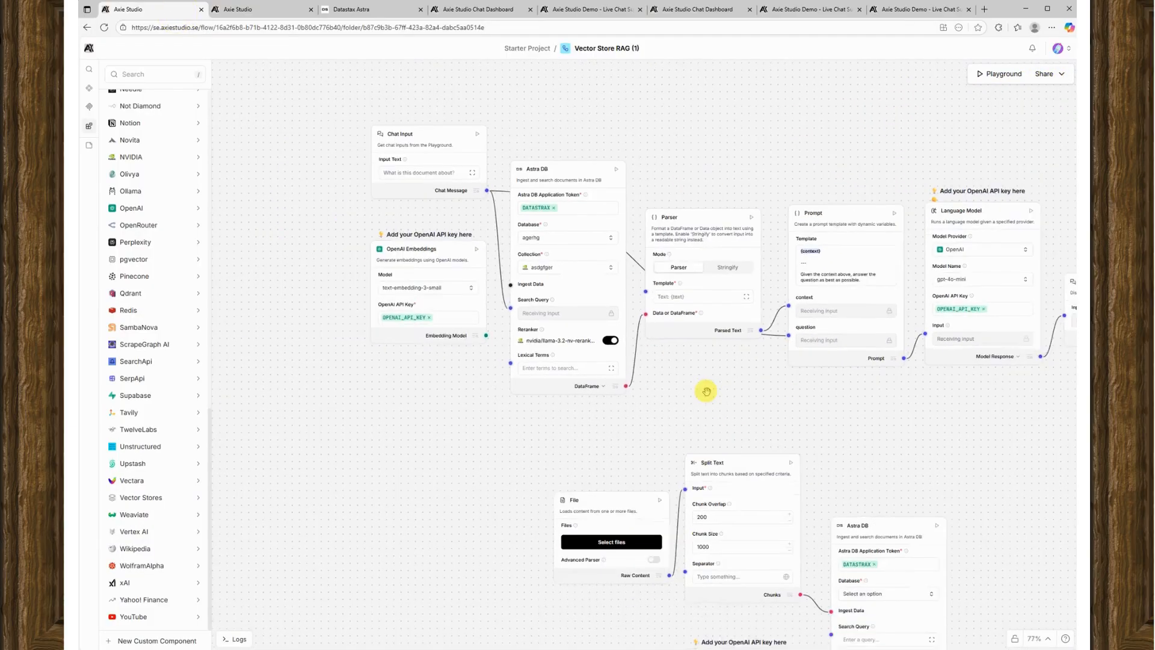
scroll(673, 391, "up", 3)
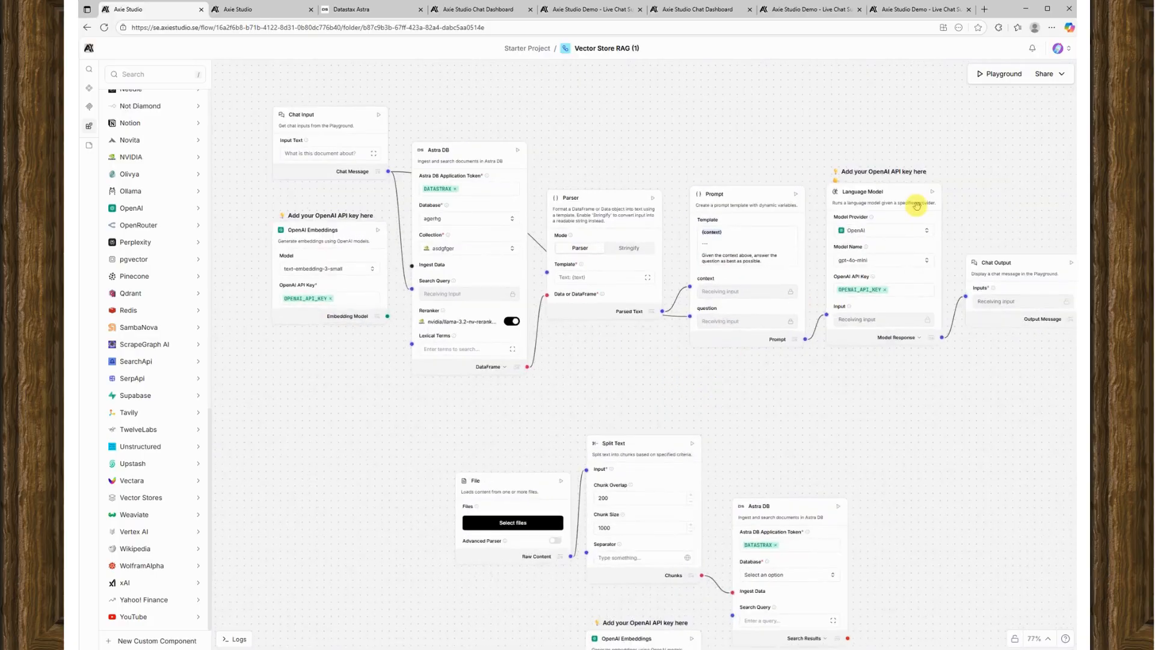
- Open the API access code for the Vector Store RAG (1) flow and display its cURL version
left_click(1045, 74)
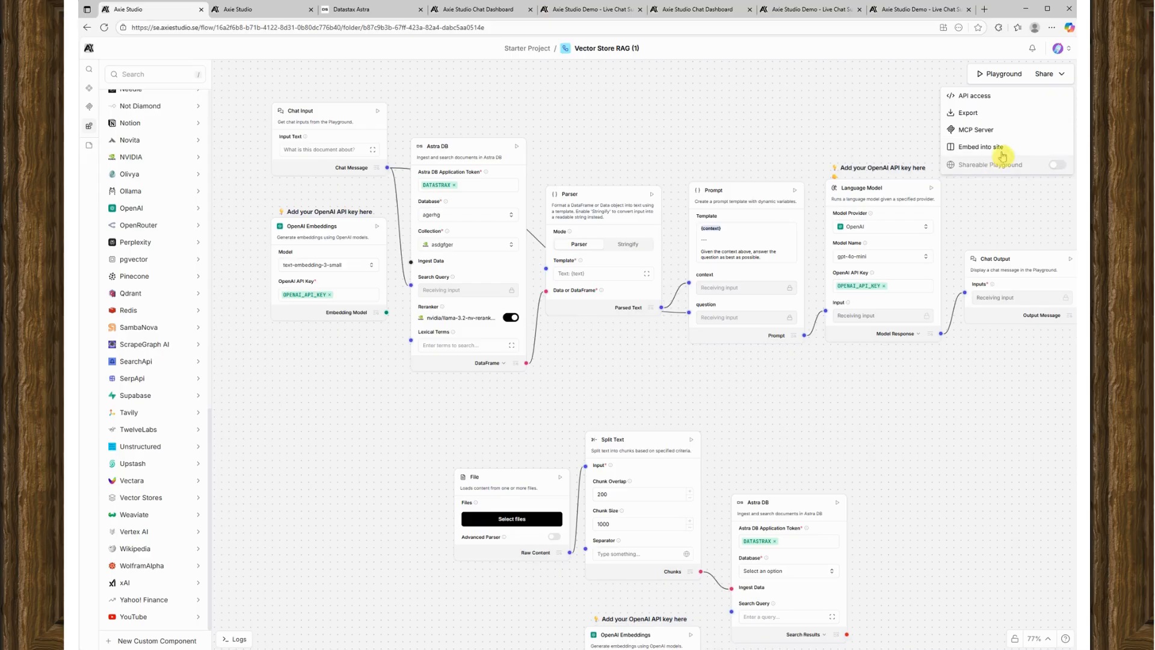
left_click(989, 96)
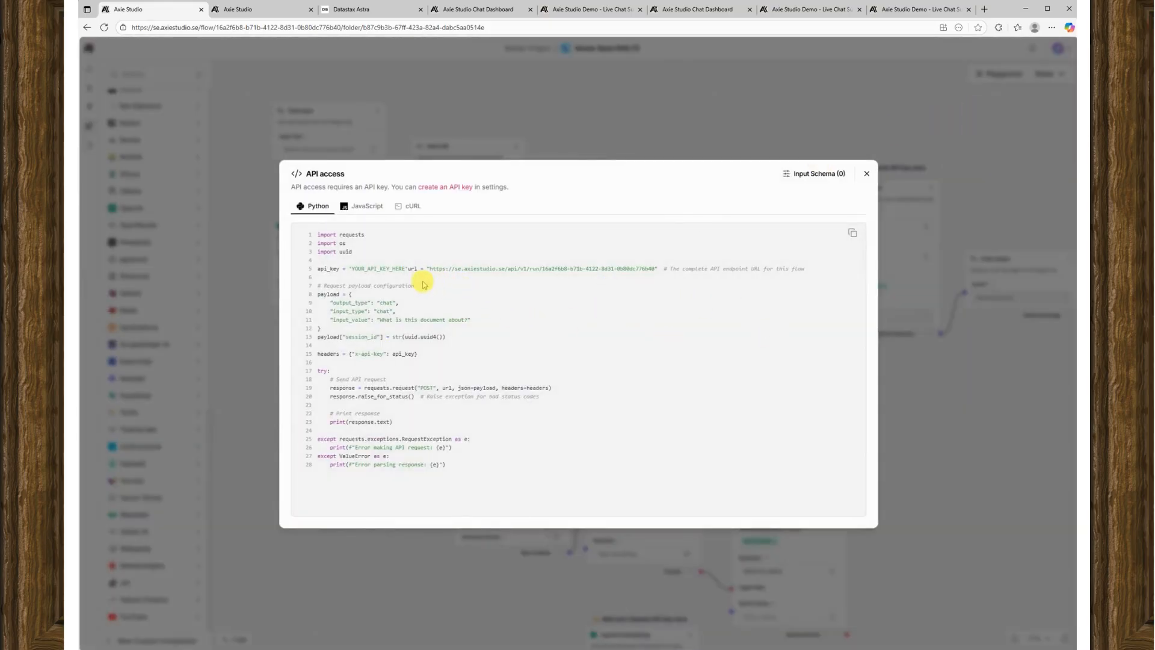
left_click(410, 207)
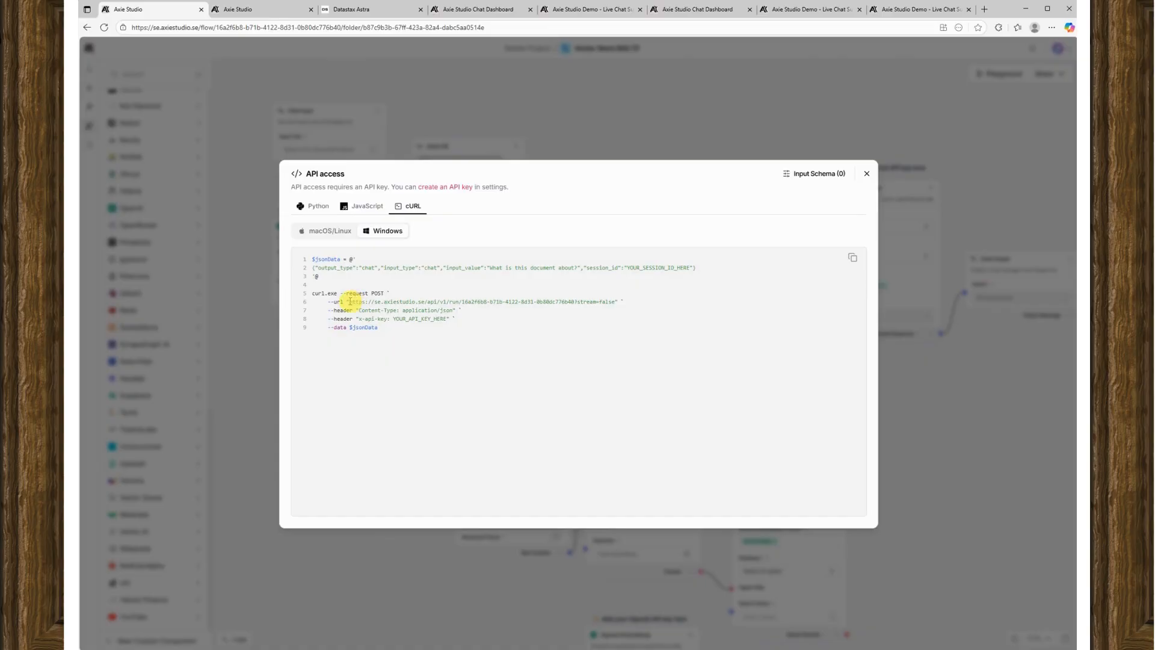
- Highlight the endpoint URL in the cURL snippet, then show the Python snippet and close the API access dialog
left_click_drag(330, 302, 649, 300)
left_click(649, 301)
left_click_drag(354, 301, 562, 303)
left_click(580, 328)
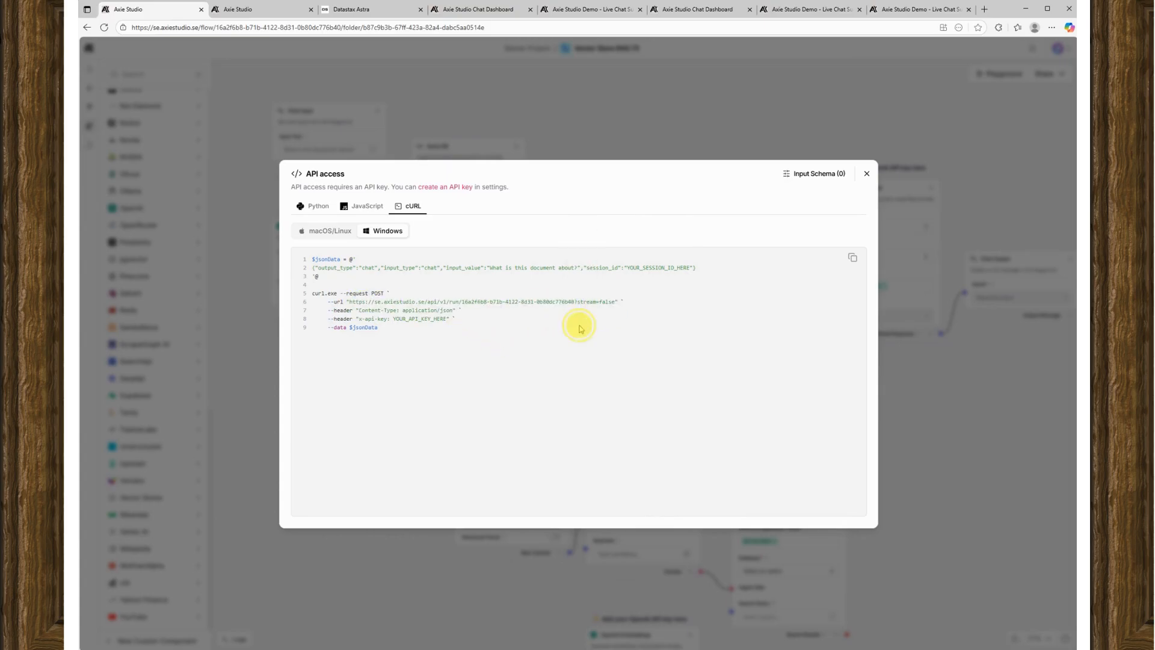
left_click(318, 206)
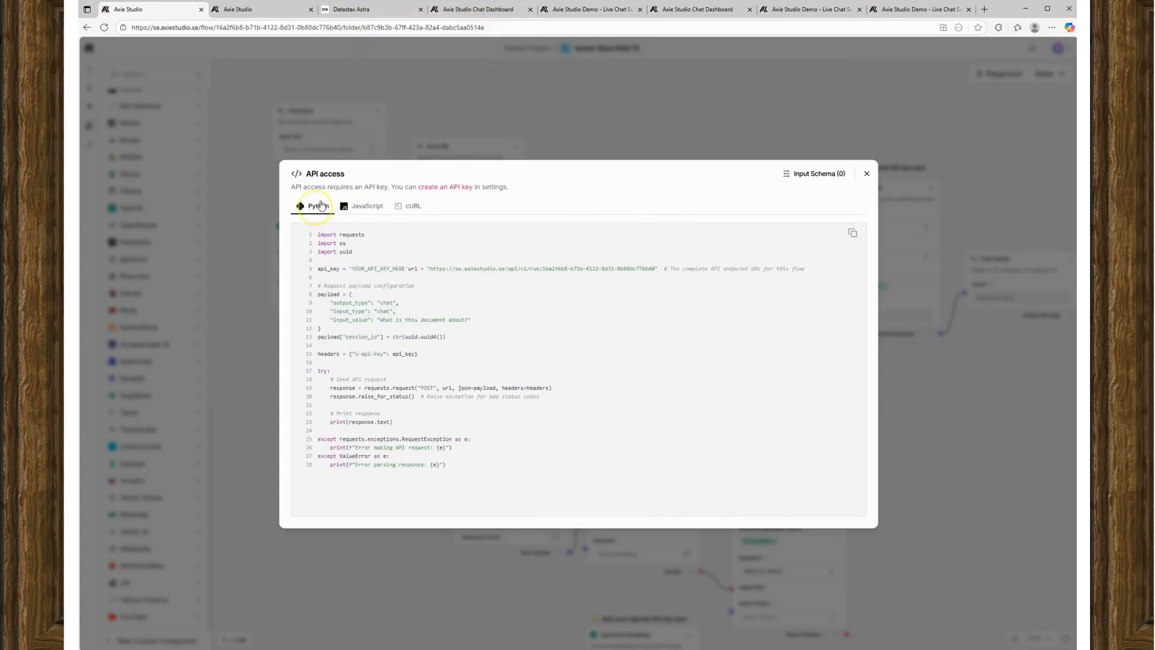
left_click(612, 85)
- Return to the new chat interface form in the Chat Dashboard and inspect its API Endpoint and API Key fields
left_click(589, 10)
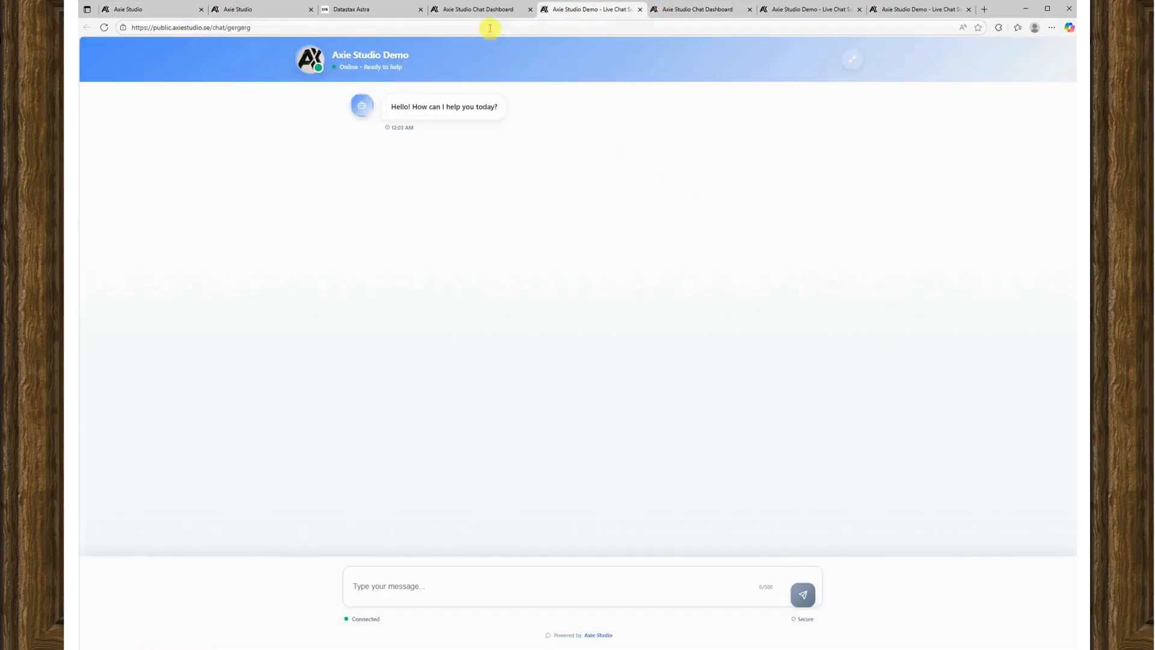
left_click(479, 9)
scroll(551, 222, "down", 2)
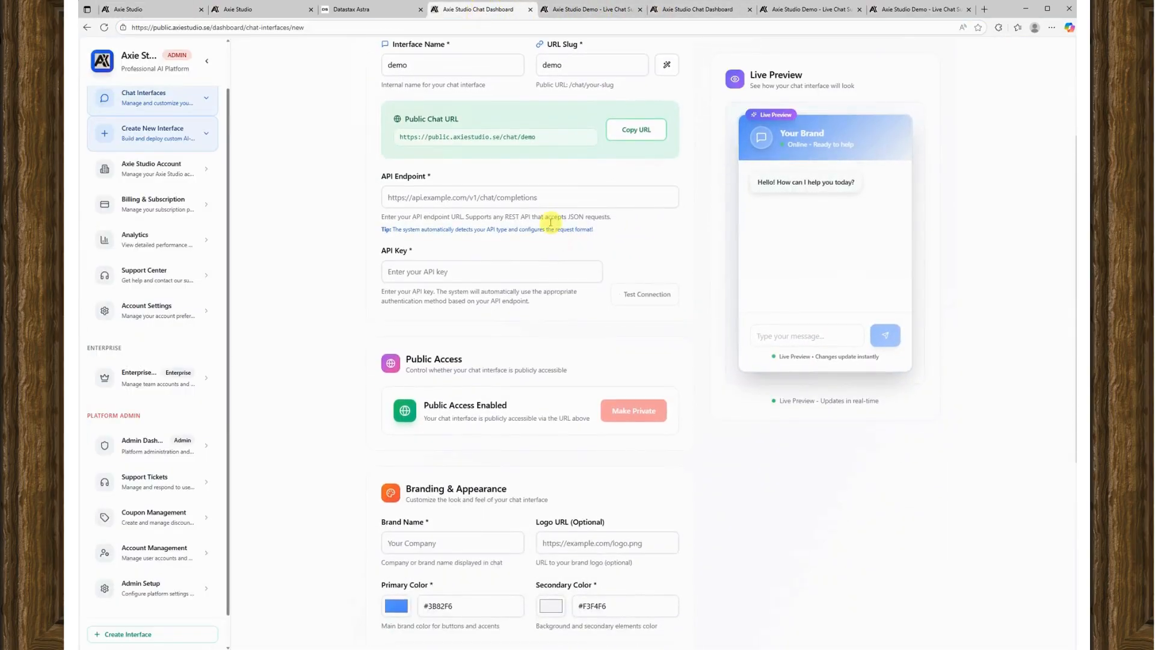
left_click(540, 195)
left_click(600, 255)
left_click(507, 265)
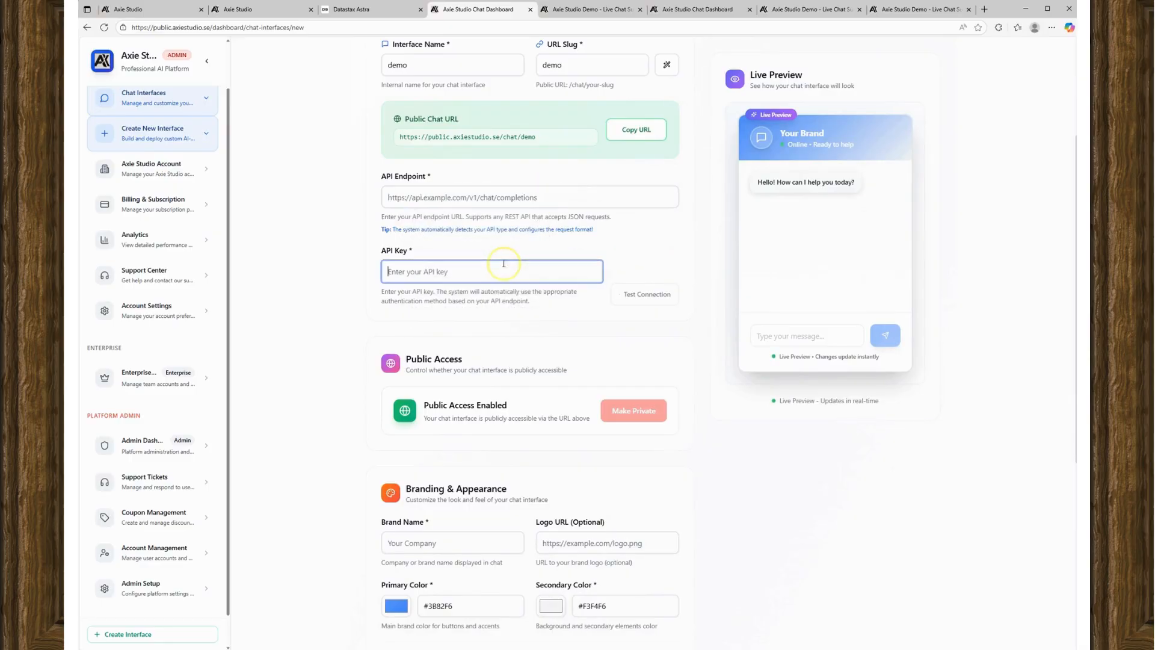
left_click(721, 254)
- Review the public access, branding and typography settings of the new chat interface form
scroll(718, 265, "down", 3)
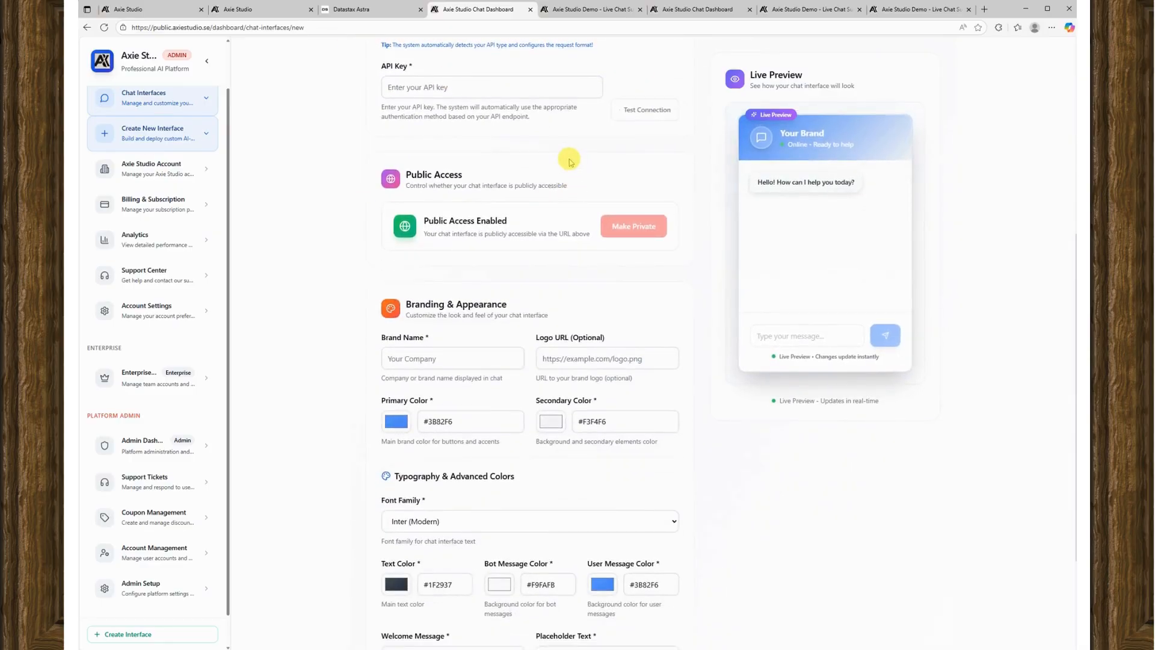
scroll(741, 320, "down", 3)
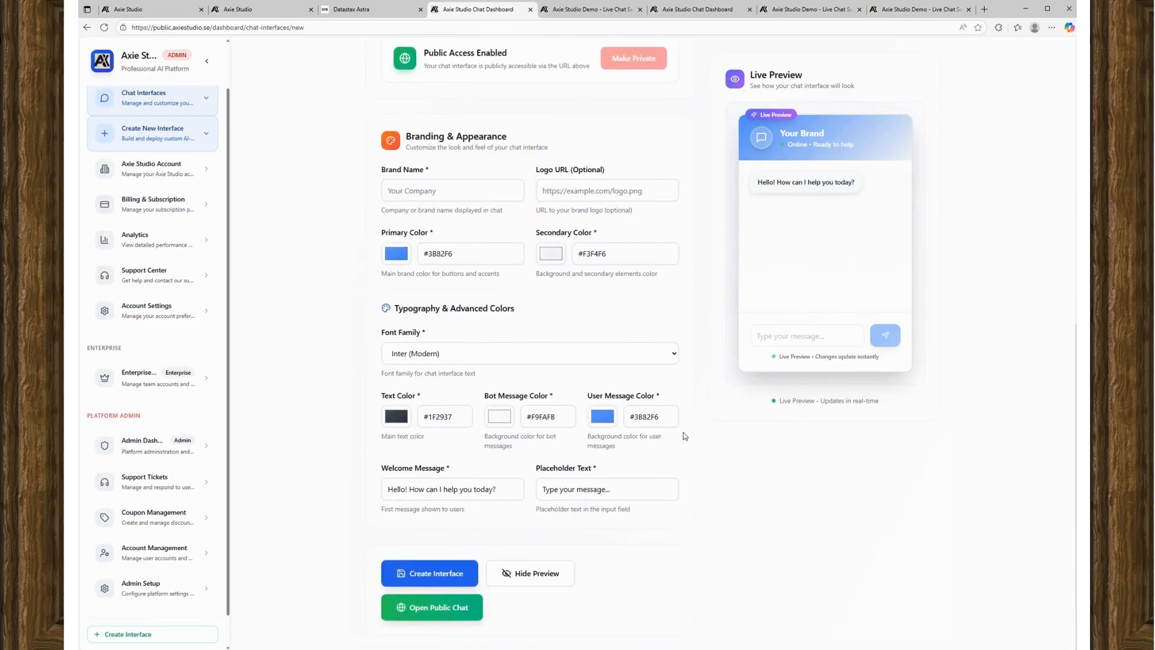
- Open the Axie Studio Account page and inspect its account details and the account creation form
left_click(179, 171)
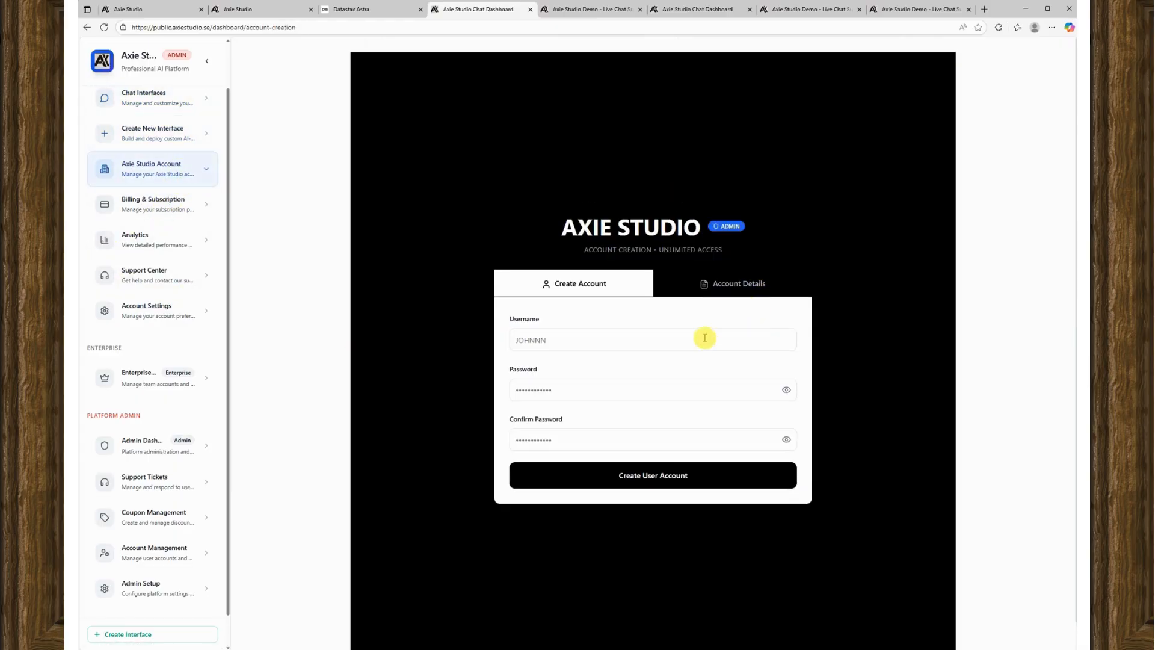
left_click(749, 290)
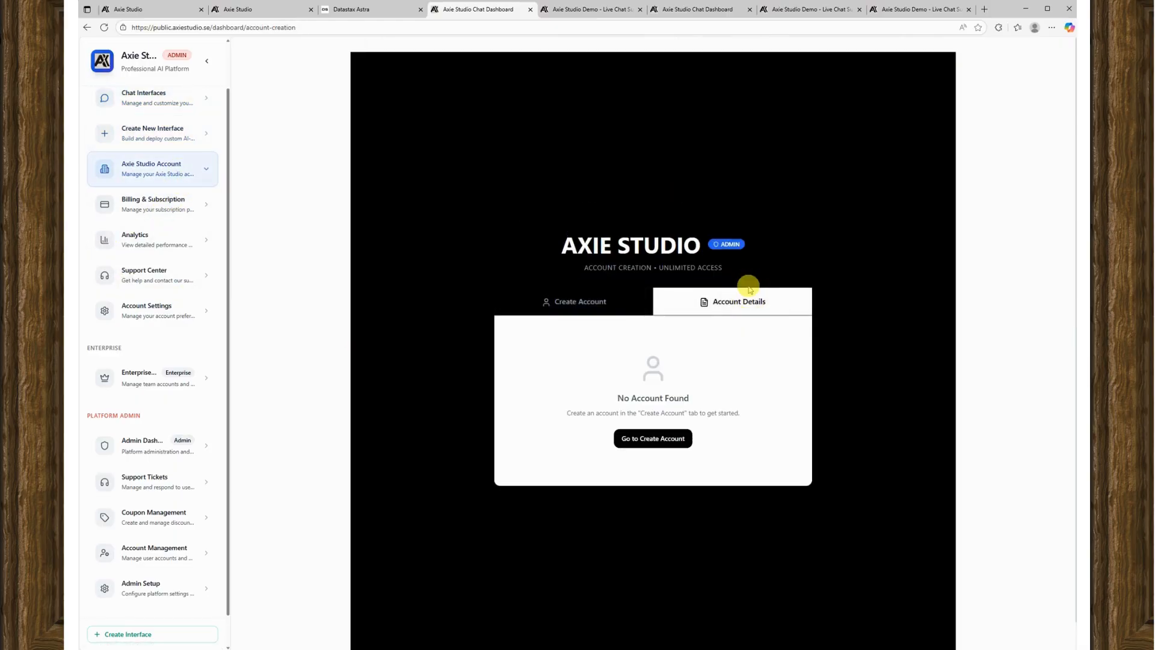
left_click(604, 292)
left_click(631, 347)
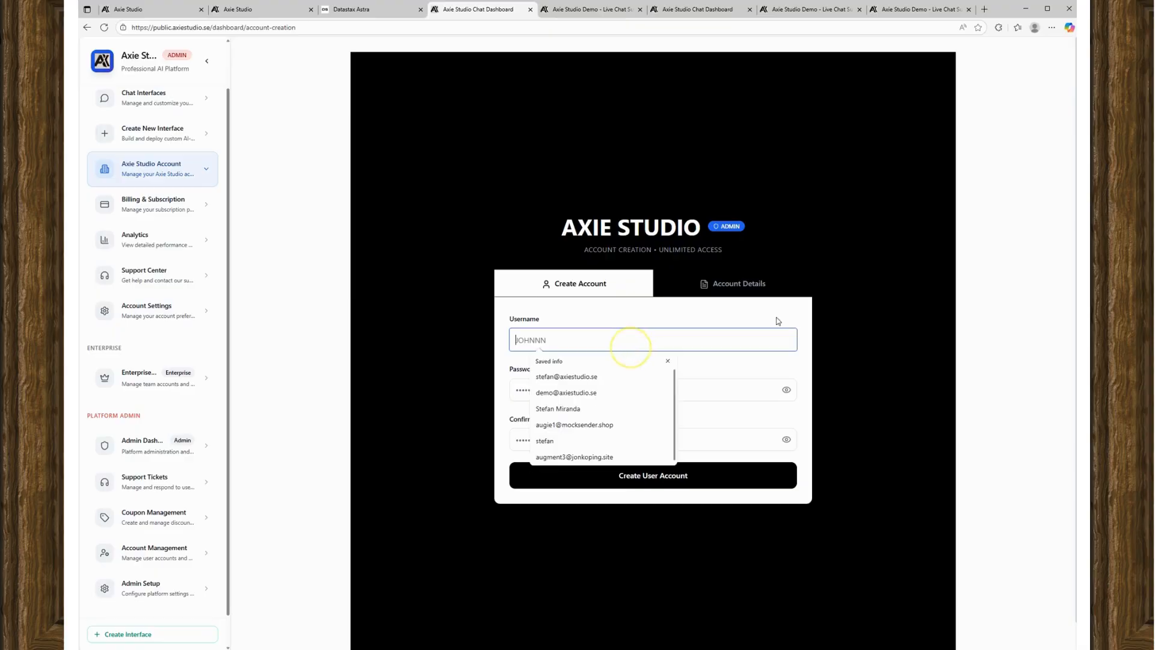
left_click(826, 289)
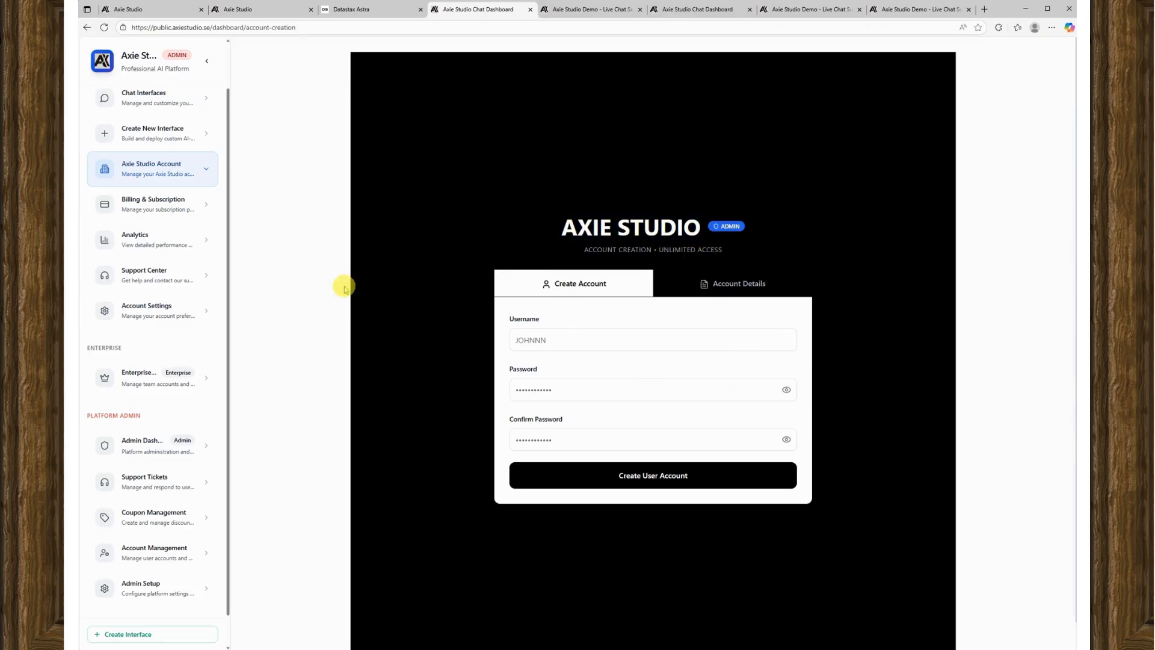
- Switch to the Axie Studio flows page, highlight its web address and return to the Chat Dashboard
left_click(282, 11)
left_click_drag(227, 32, 130, 29)
left_click(519, 282)
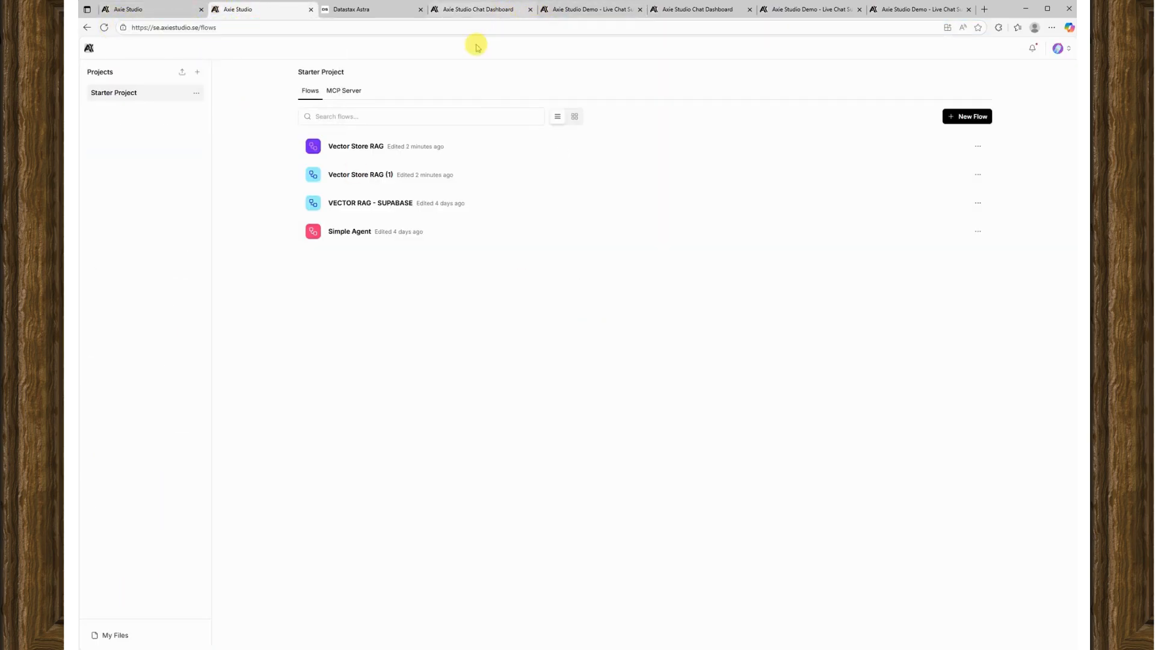
left_click(479, 9)
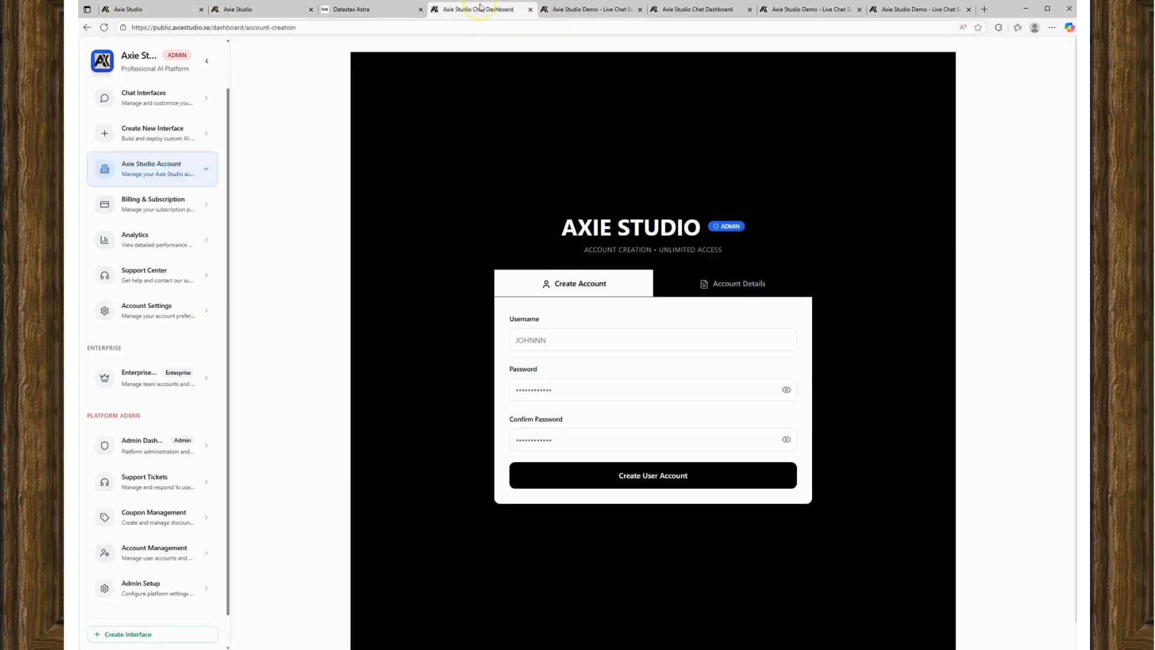
- Open the Billing & Subscription page and highlight the Free Plan among the available plans
left_click(209, 213)
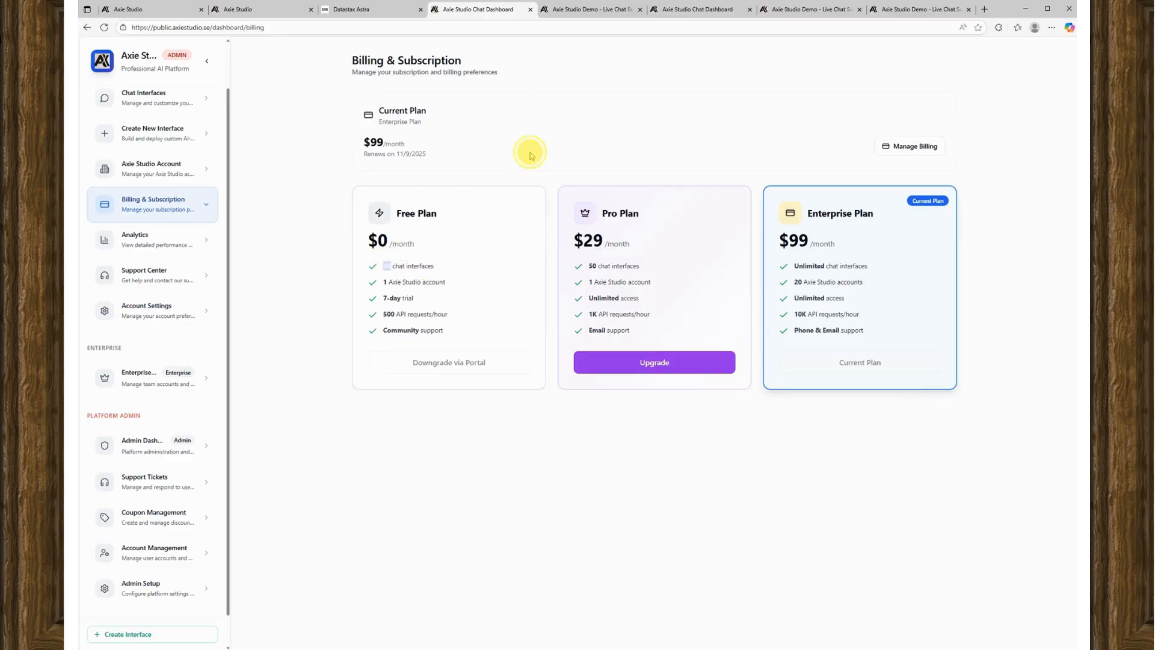
left_click_drag(437, 213, 403, 213)
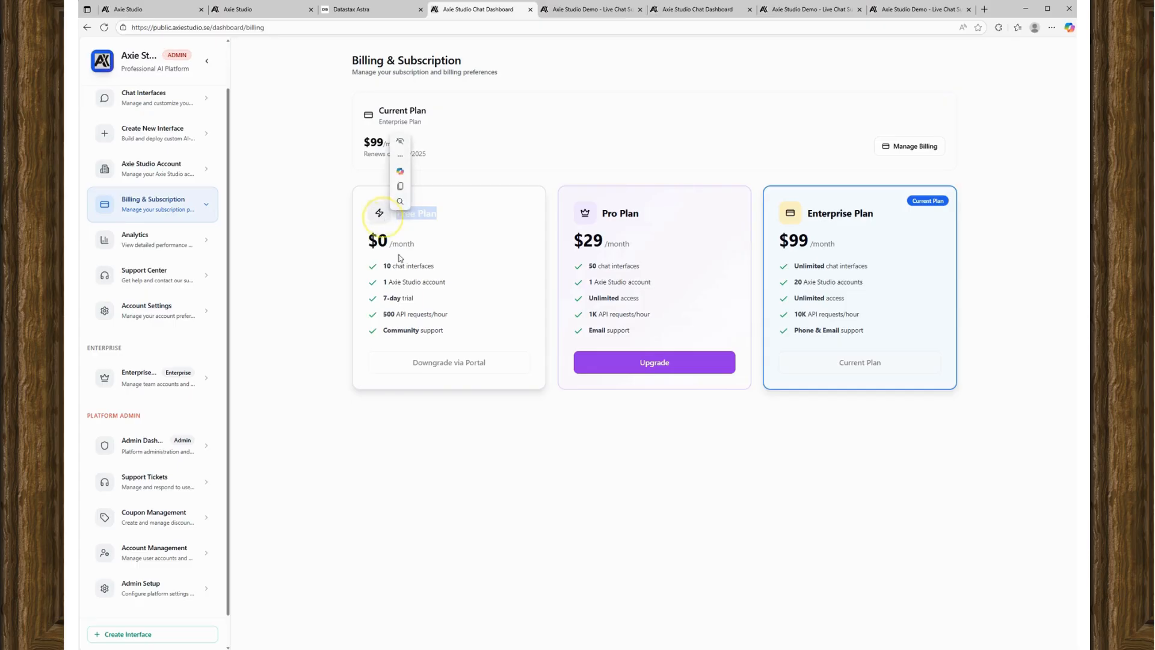
left_click(474, 431)
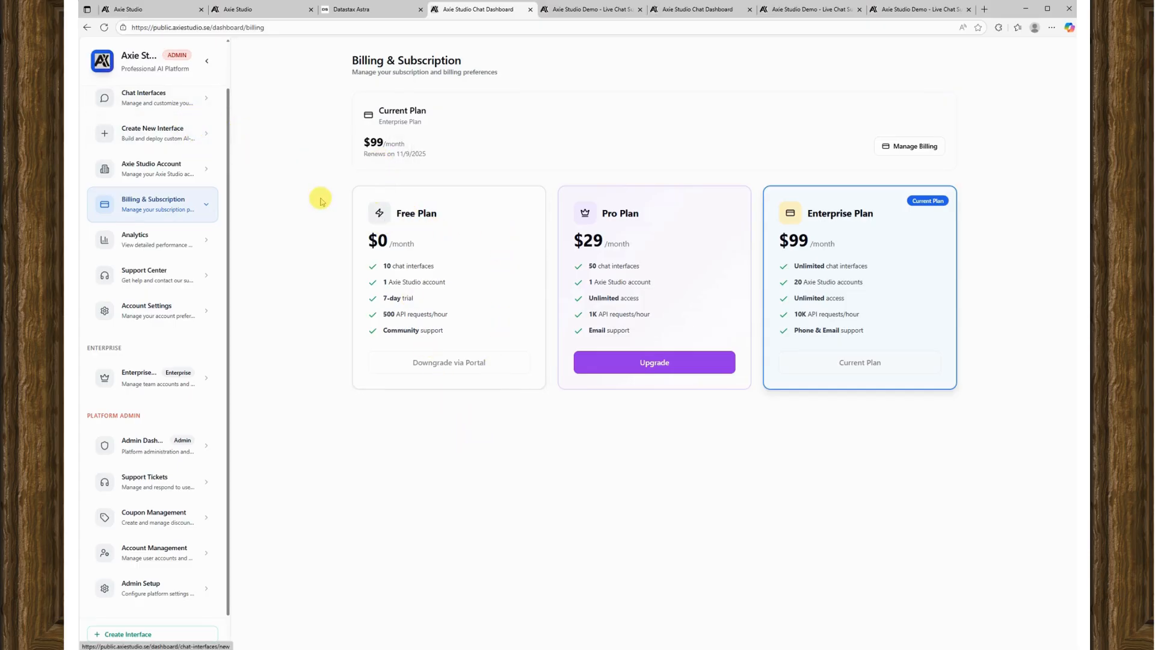
- Open a blank new chat interface form and point out its API Endpoint and API Key fields
left_click(184, 141)
scroll(507, 310, "down", 1)
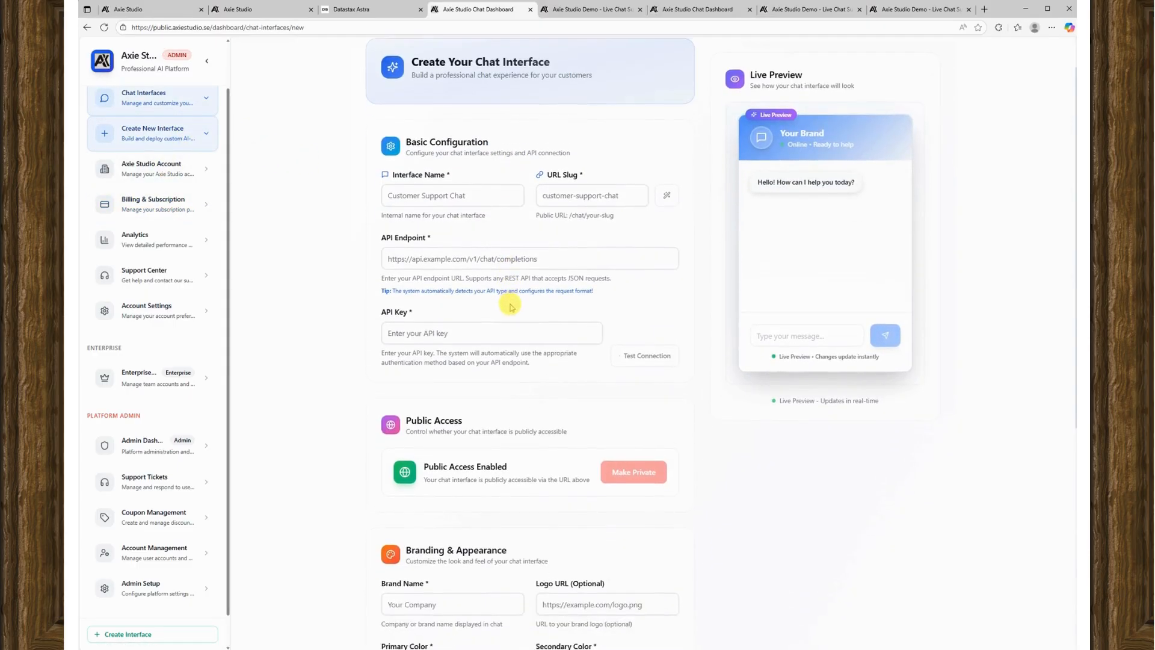
left_click_drag(381, 230, 423, 235)
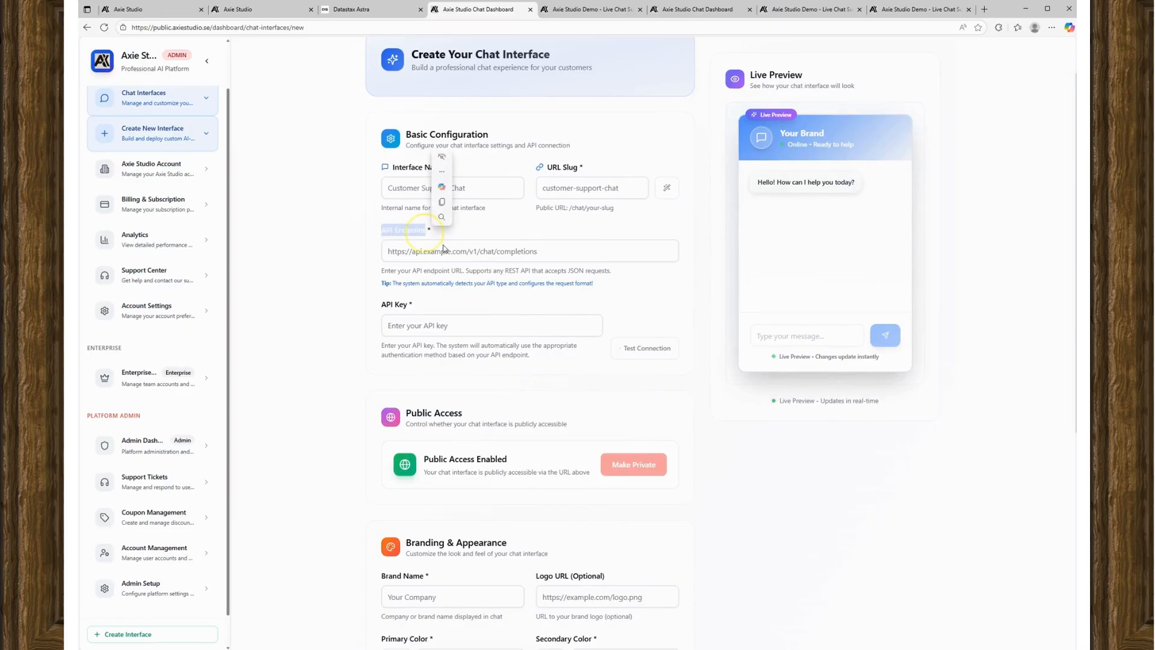
left_click(586, 252)
left_click(654, 275)
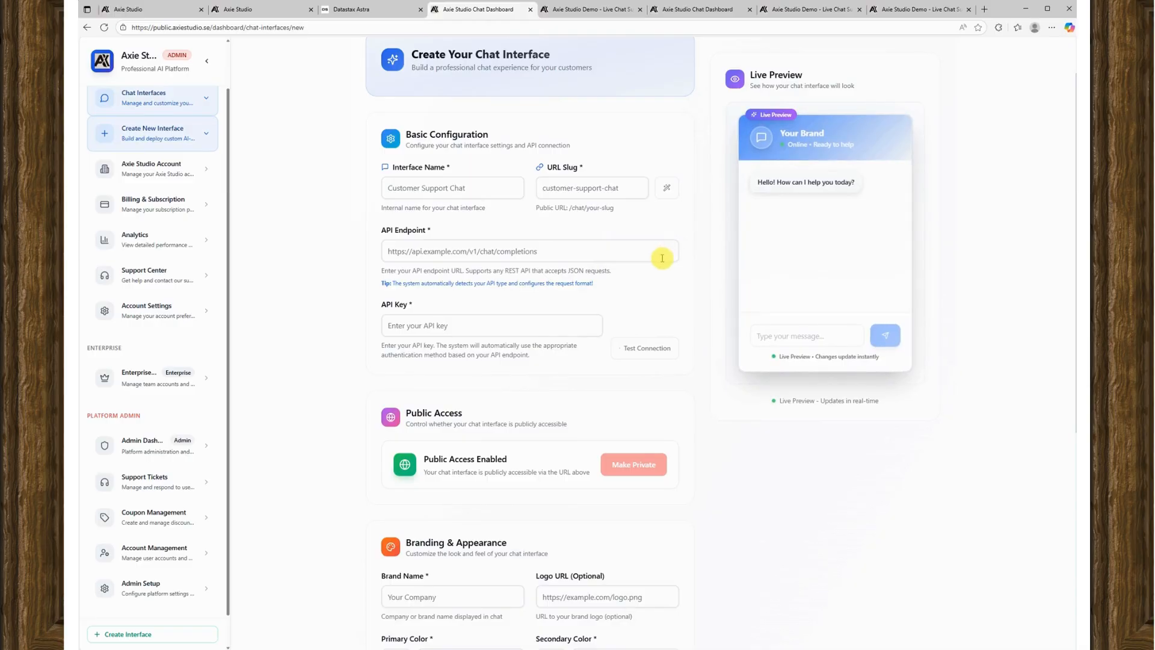
left_click(565, 251)
left_click(601, 225)
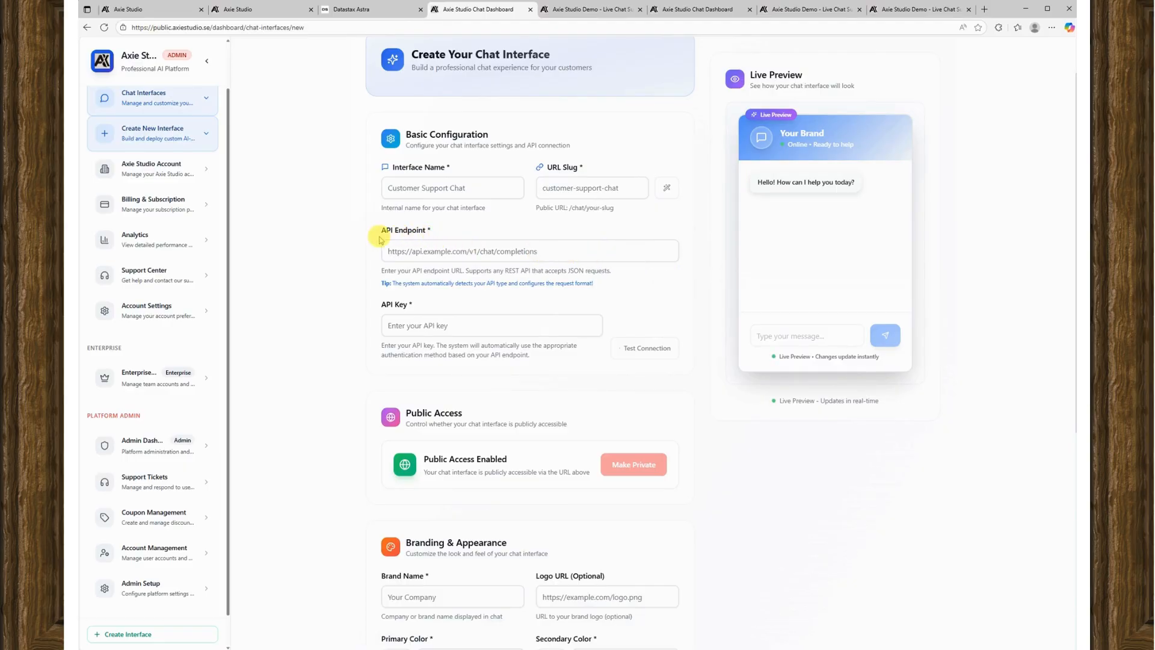
left_click_drag(380, 235, 422, 236)
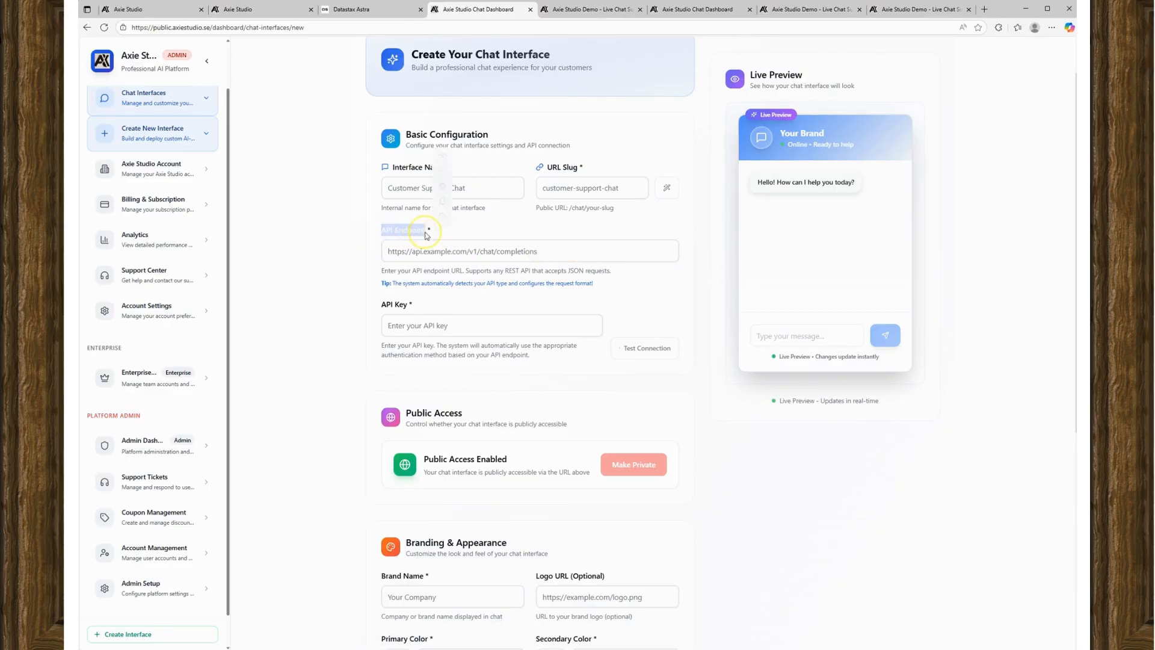
left_click(566, 318)
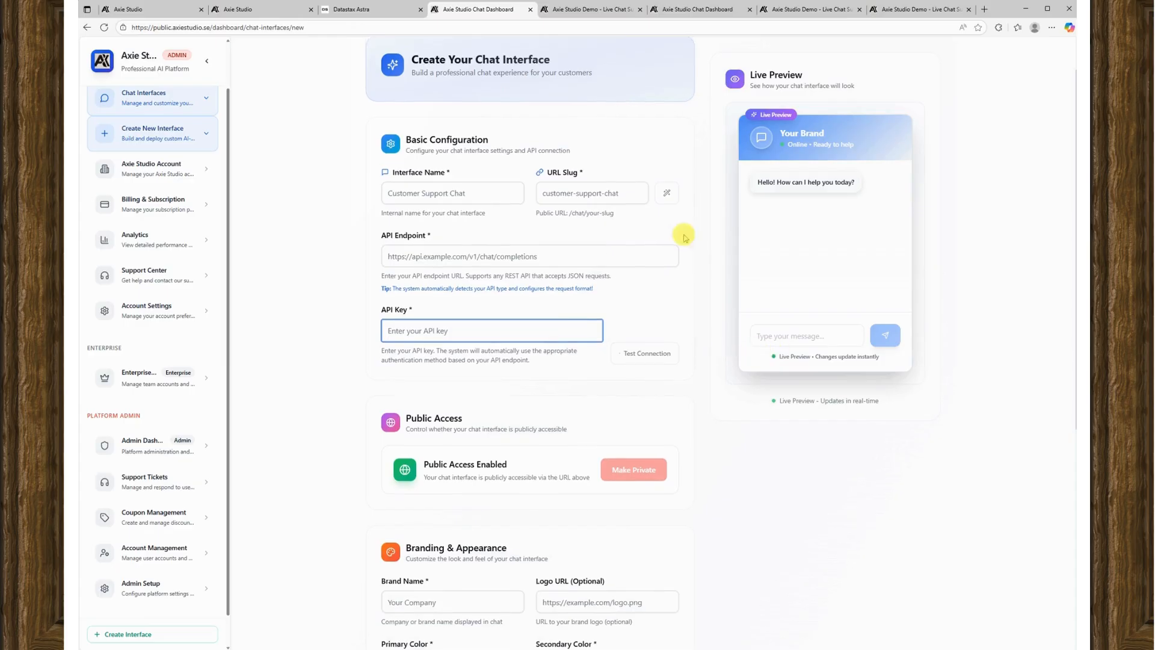
- Look through the blank chat interface form from basic configuration down to public access and branding
scroll(683, 236, "up", 1)
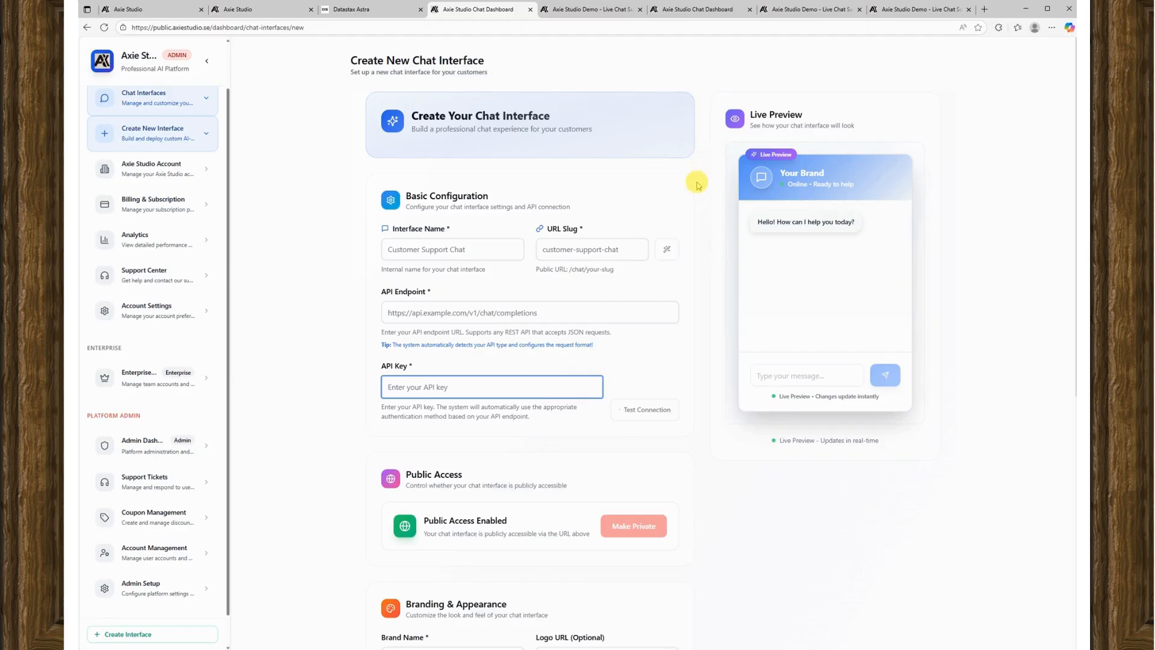
scroll(703, 257, "down", 5)
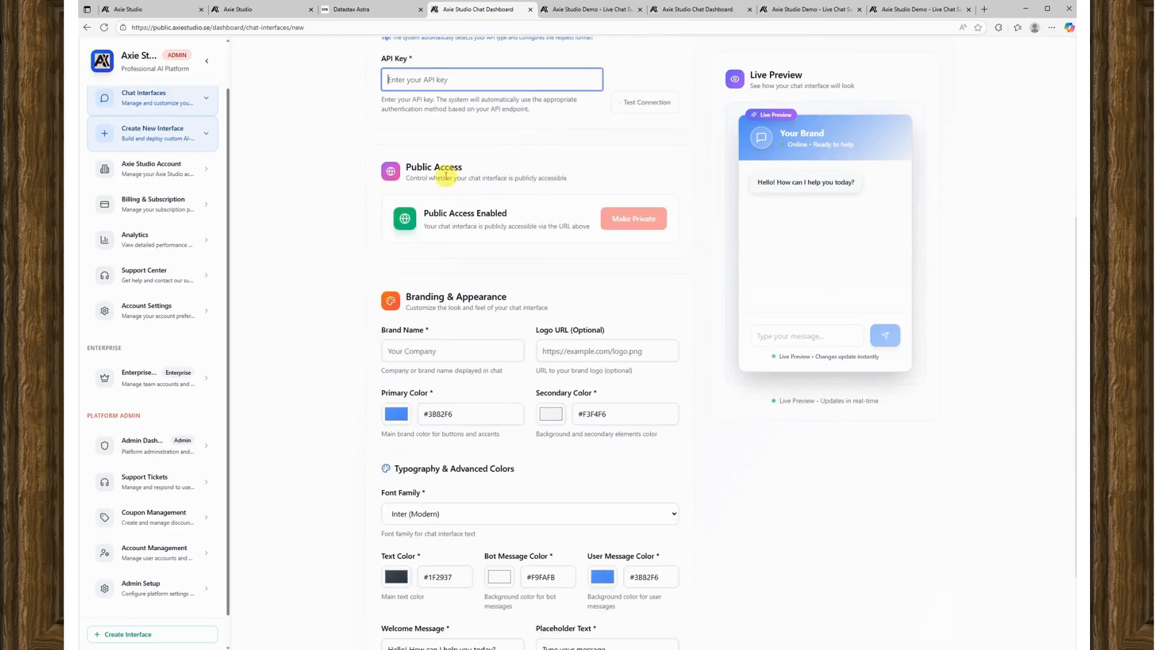
left_click(781, 133)
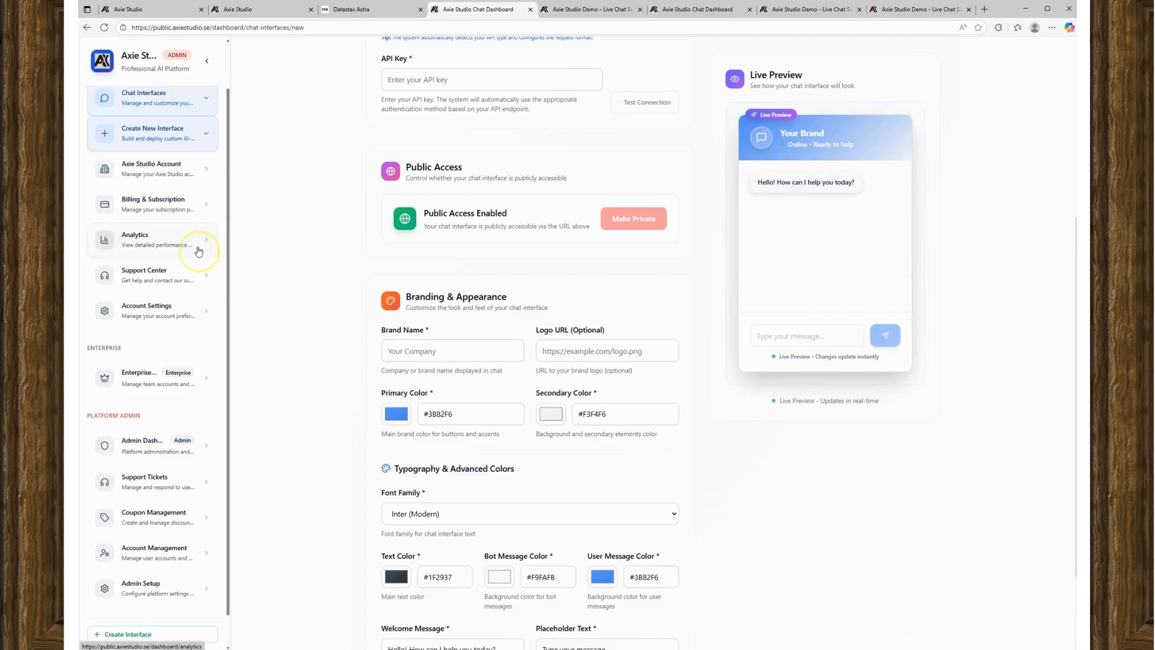
- Open the Analytics page and highlight its real-time metrics and interface performance table
left_click_drag(339, 46, 998, 370)
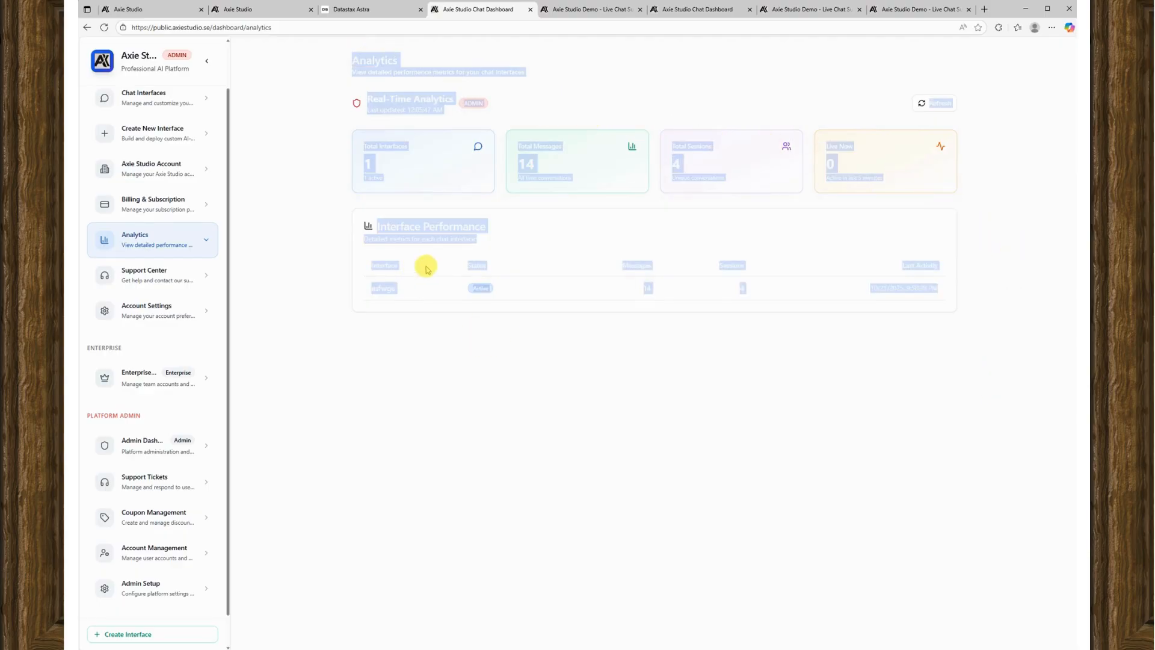
left_click(447, 231)
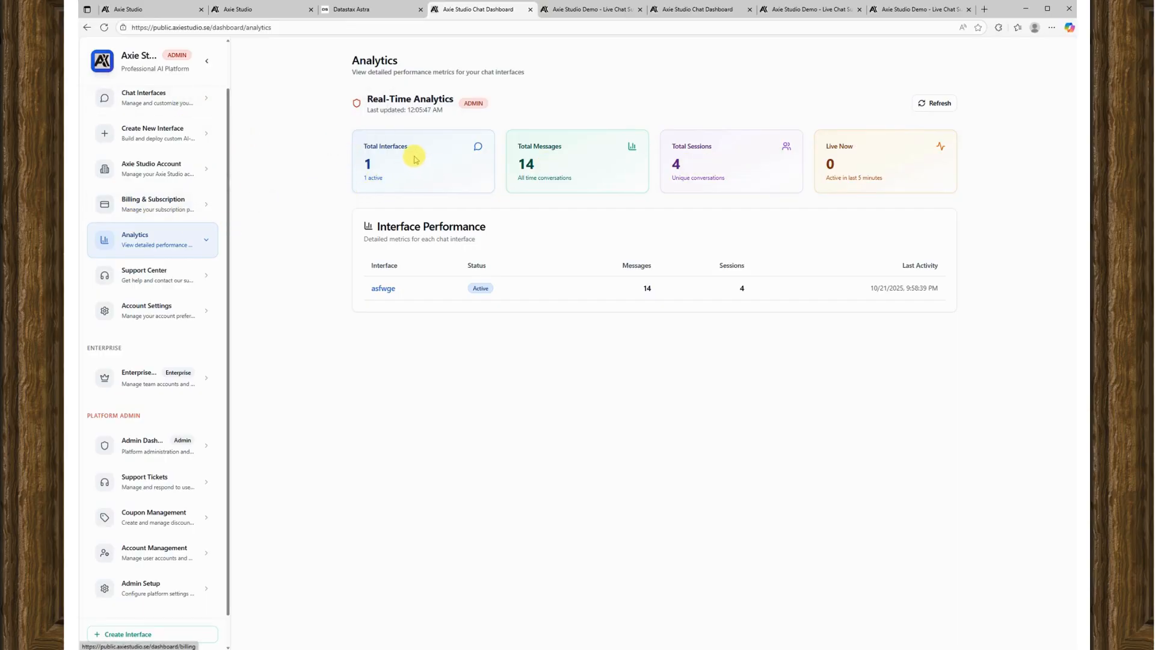
- Show the Chat Interfaces list, and highlight the total messages and last activity on the Analytics page
left_click(180, 97)
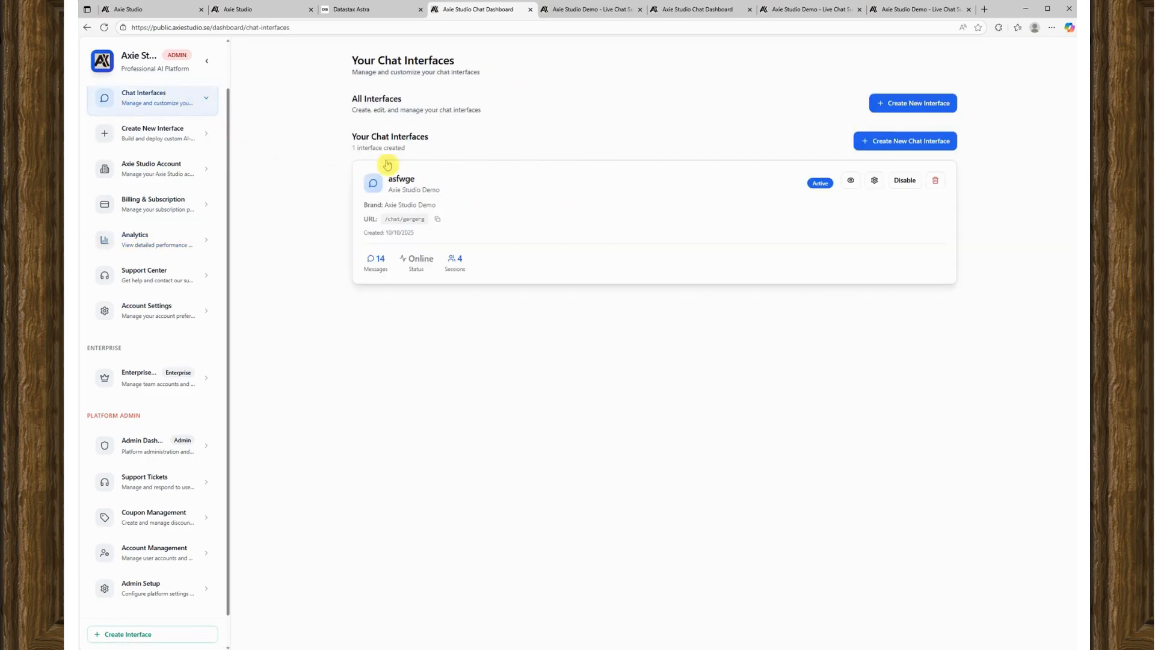
left_click_drag(330, 139, 478, 163)
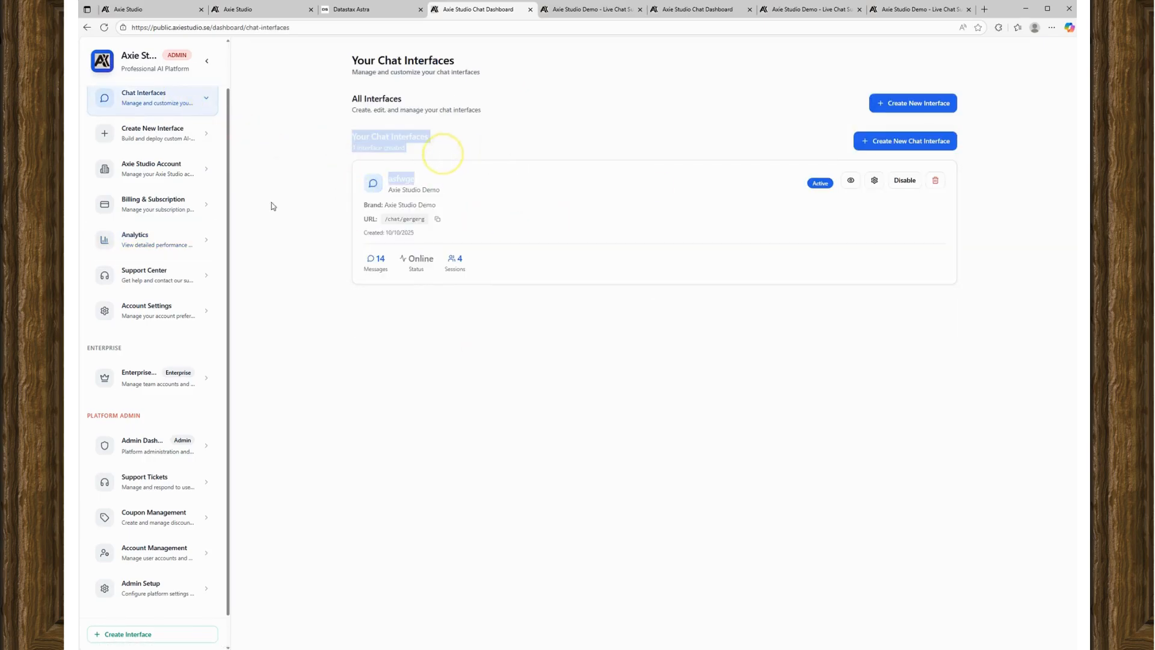
left_click(188, 234)
left_click_drag(515, 153, 540, 180)
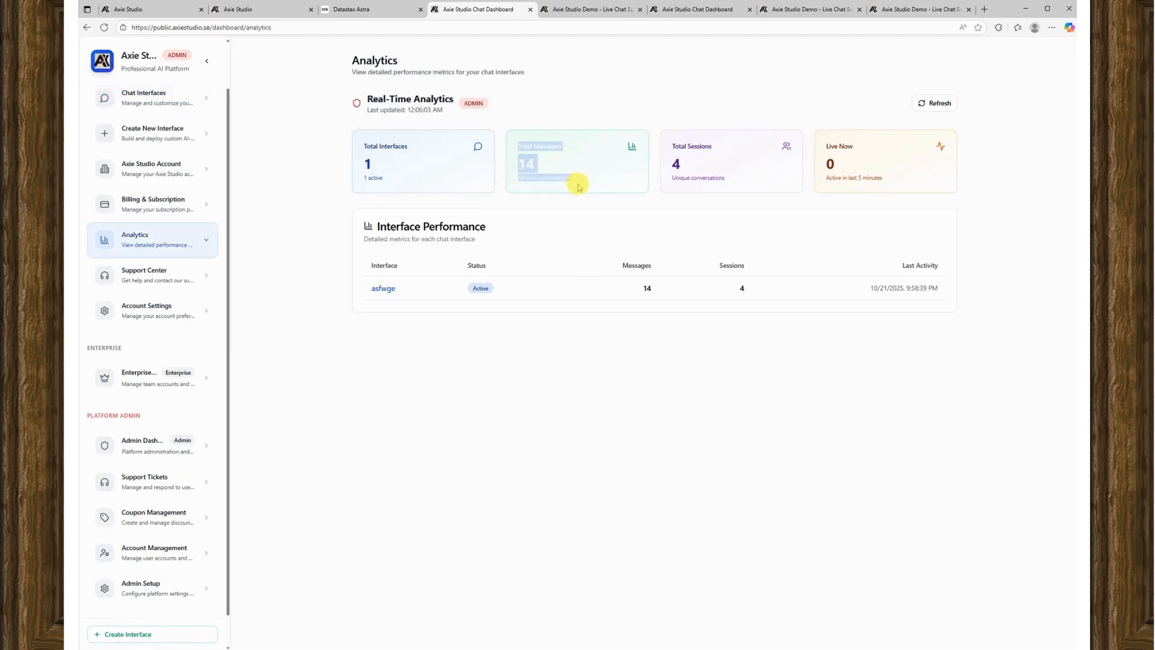
left_click(799, 219)
left_click_drag(864, 287, 972, 299)
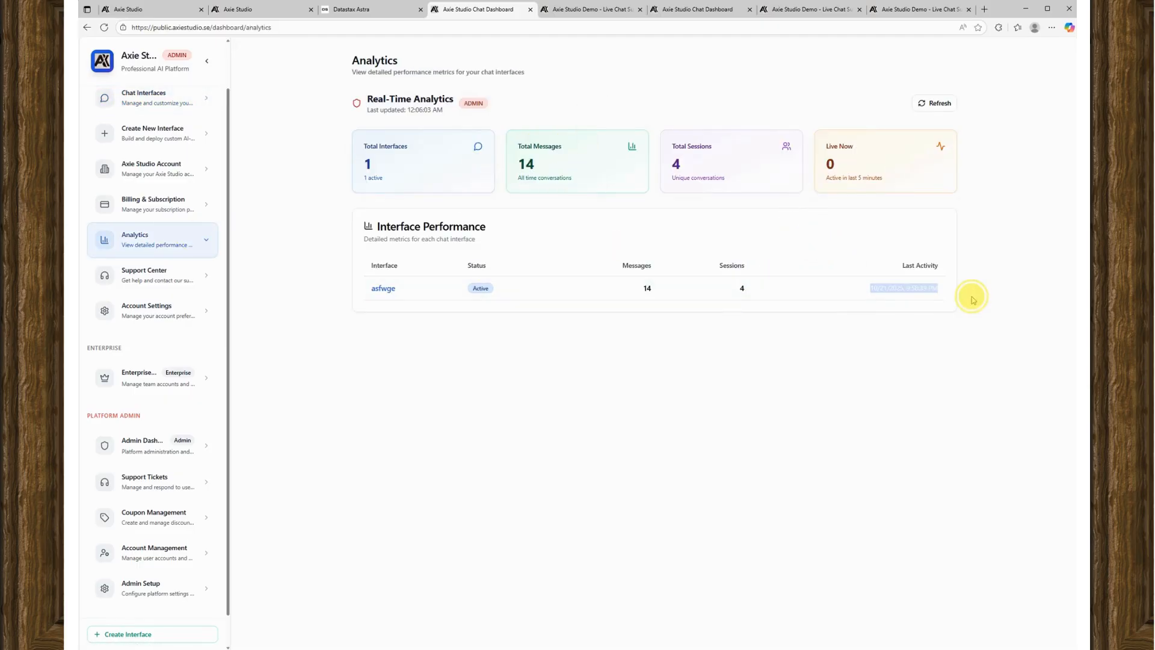
left_click(932, 406)
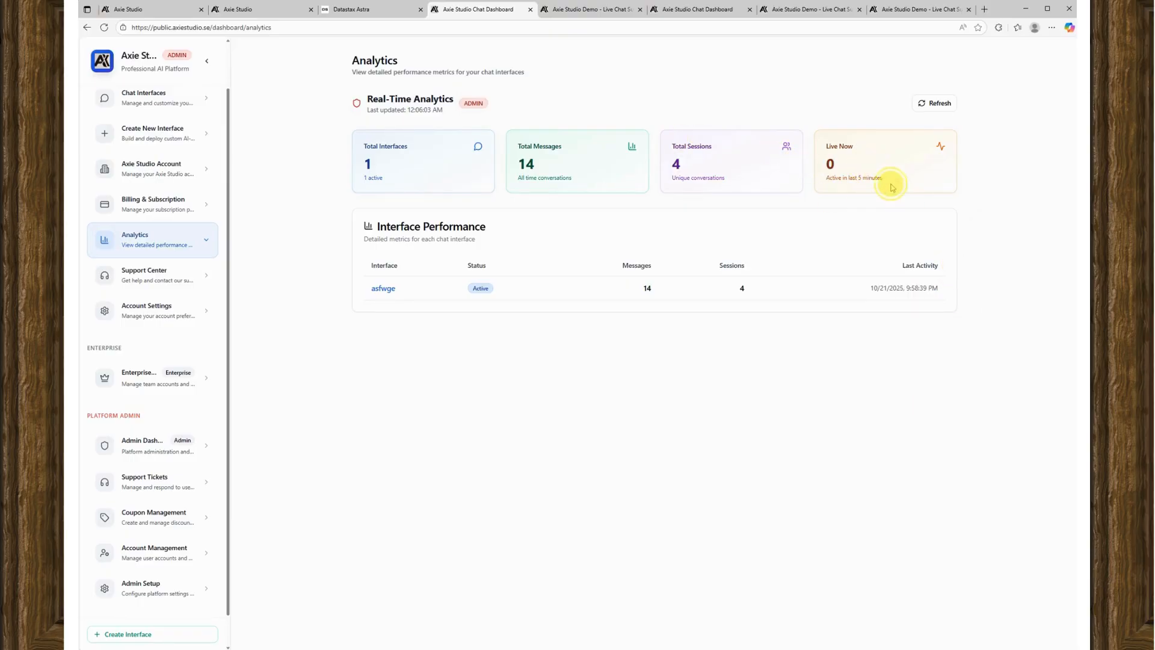
- Open the Support Center and look through its support features, contact details and support ticket list
left_click(208, 276)
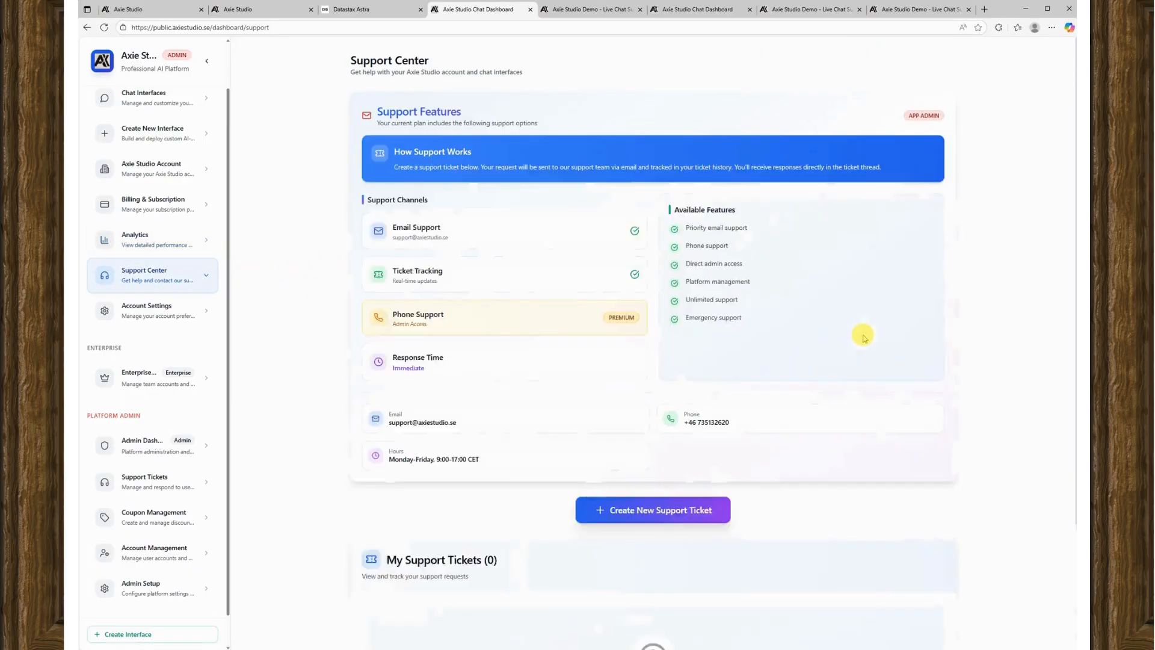
scroll(686, 349, "down", 3)
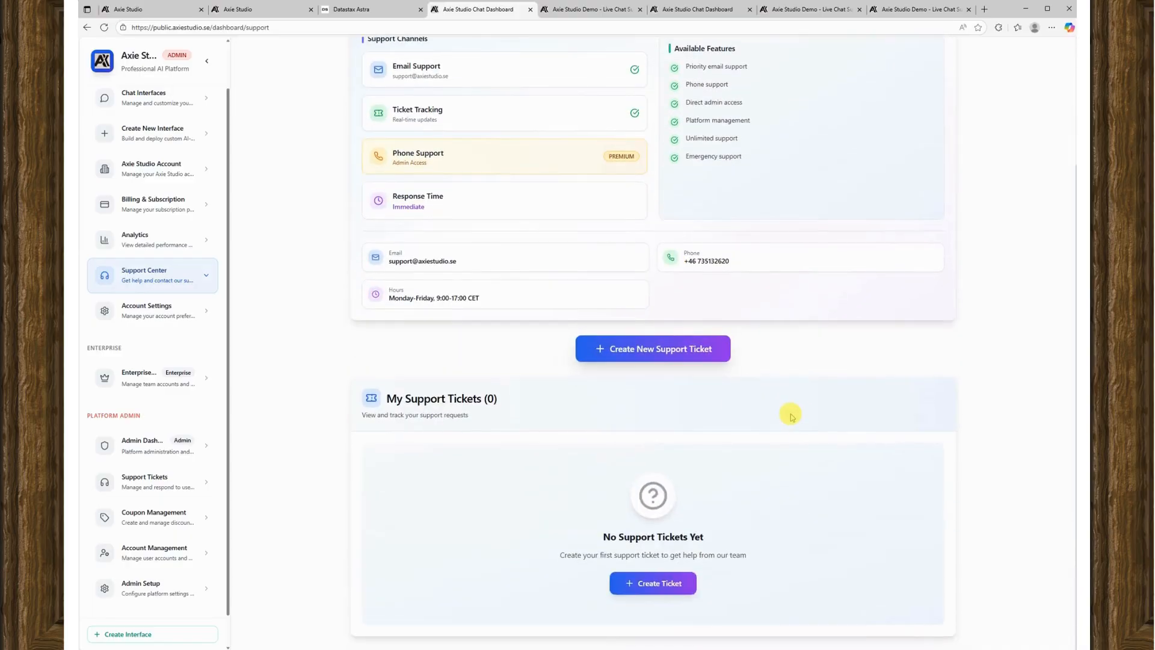
scroll(812, 403, "up", 3)
- Open a blank support ticket form and point out its Subject and Message fields
left_click(665, 509)
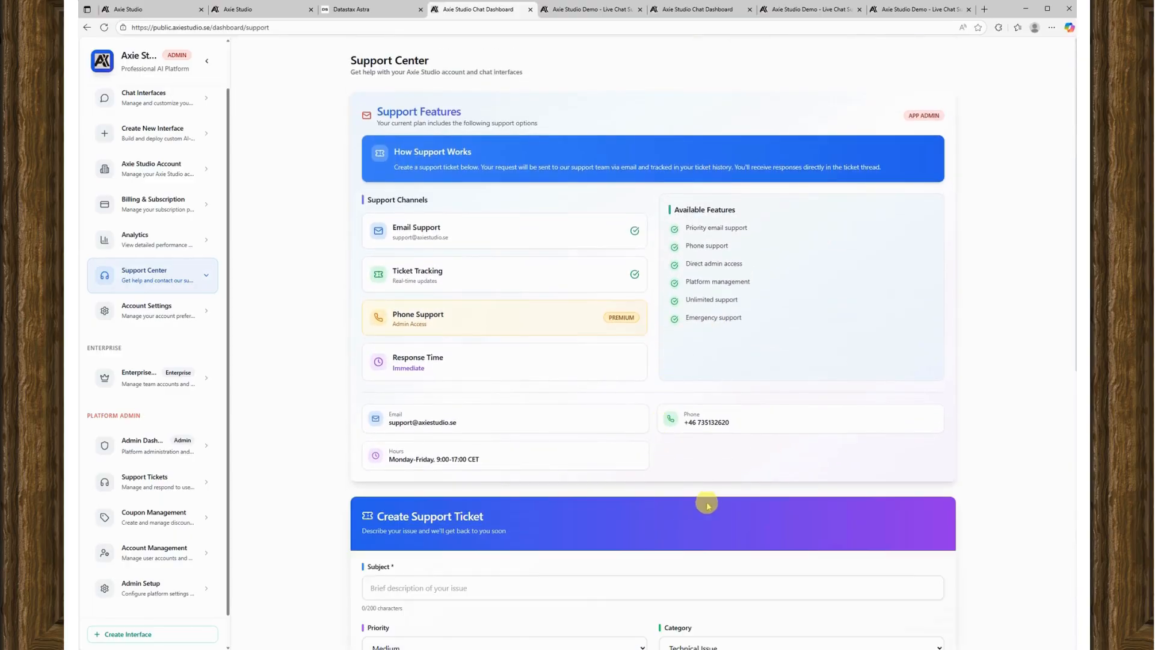
left_click(454, 217)
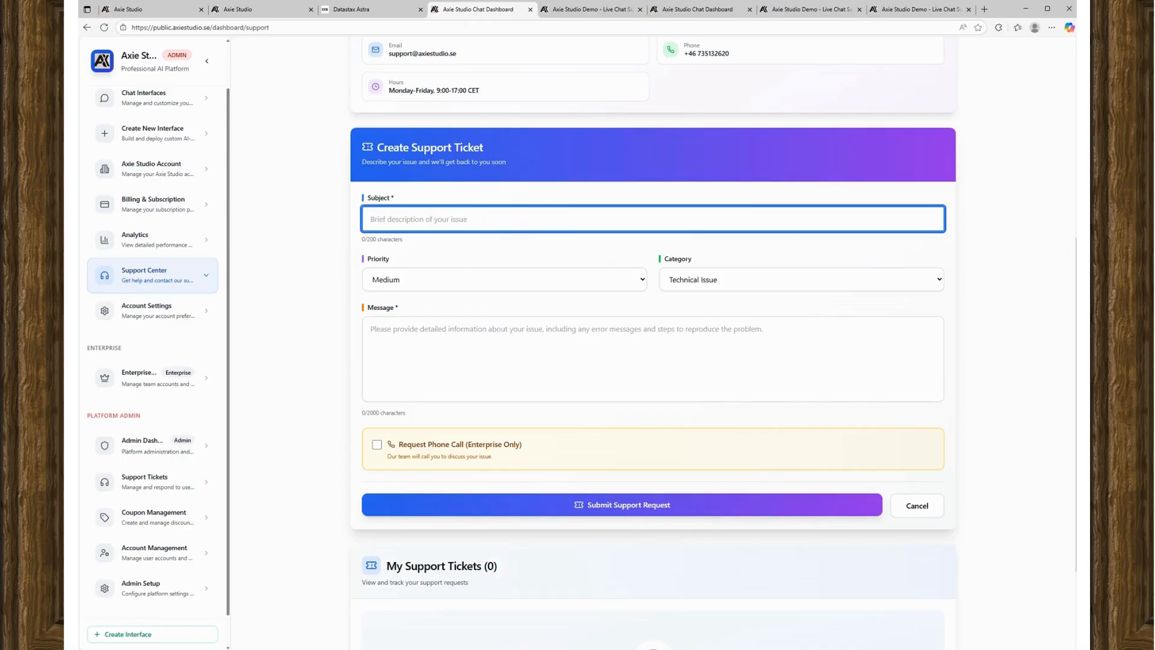
left_click(558, 325)
scroll(698, 441, "down", 3)
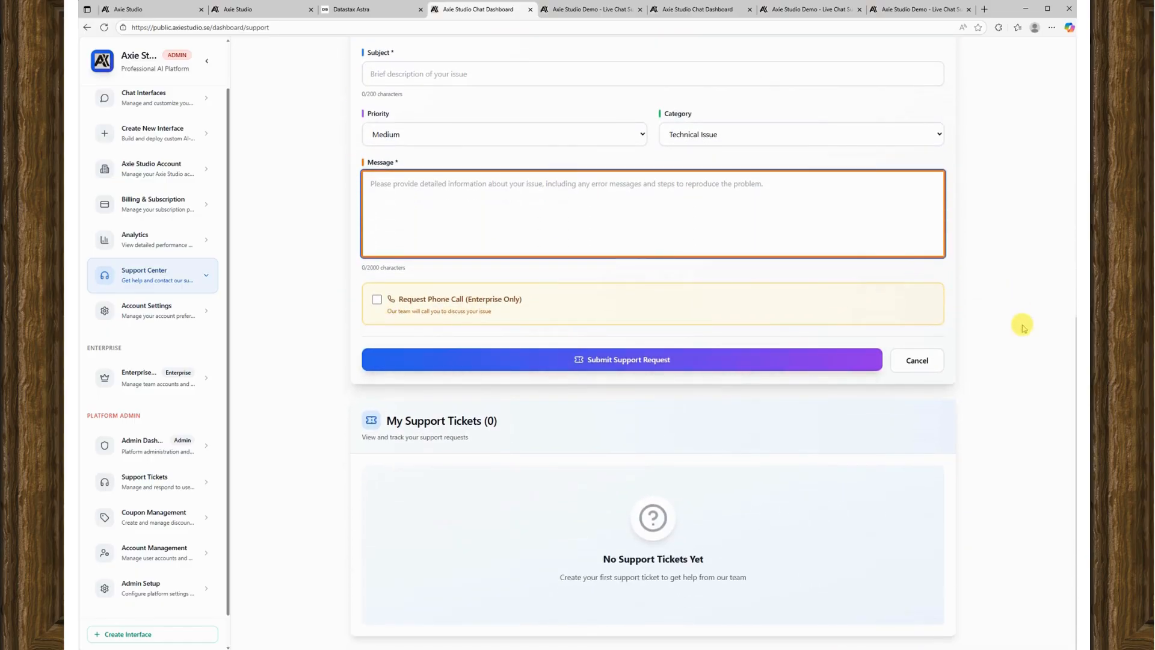
- Open the Account Settings page and highlight its profile details and the Clerk security note
left_click(175, 322)
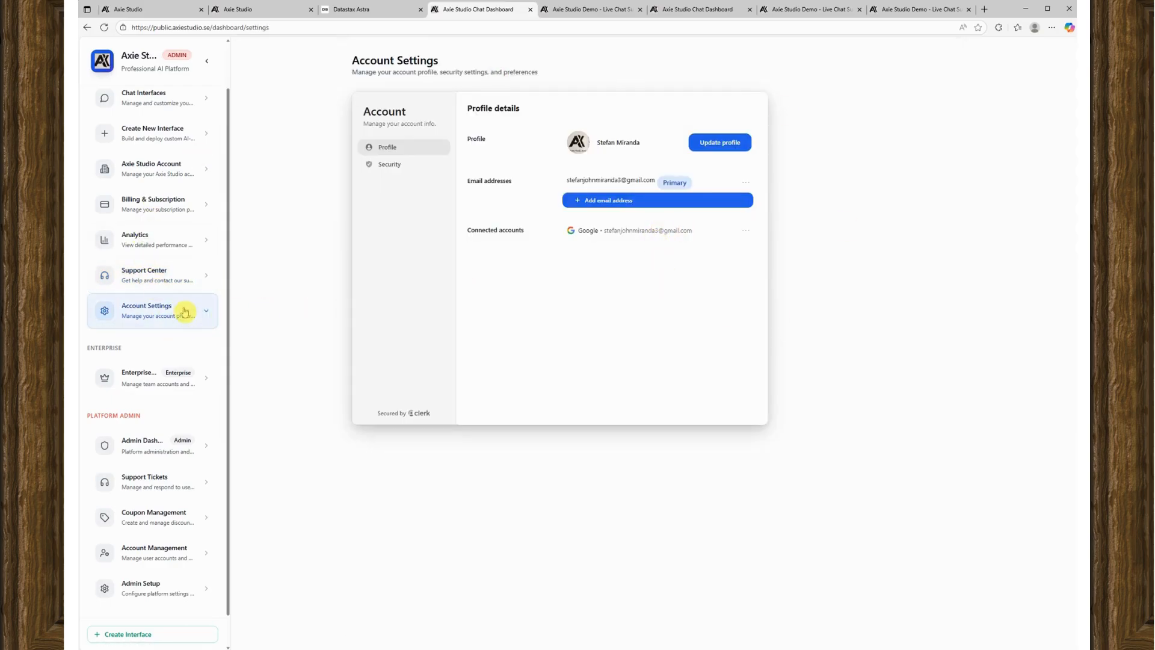
left_click_drag(355, 40, 815, 397)
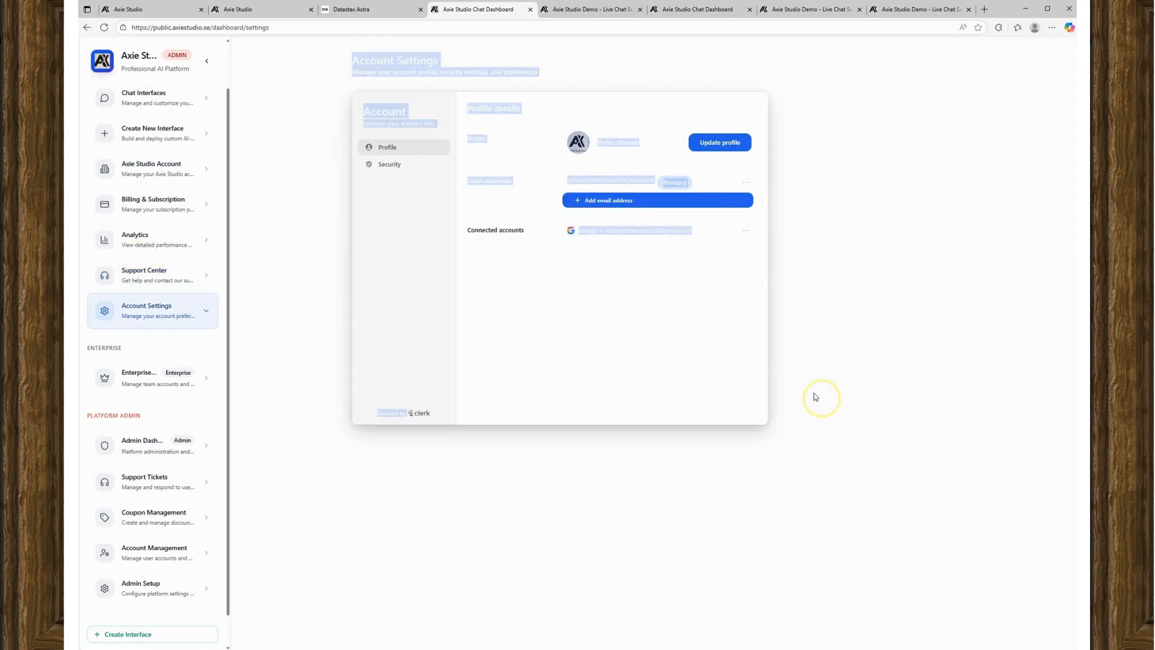
left_click(414, 203)
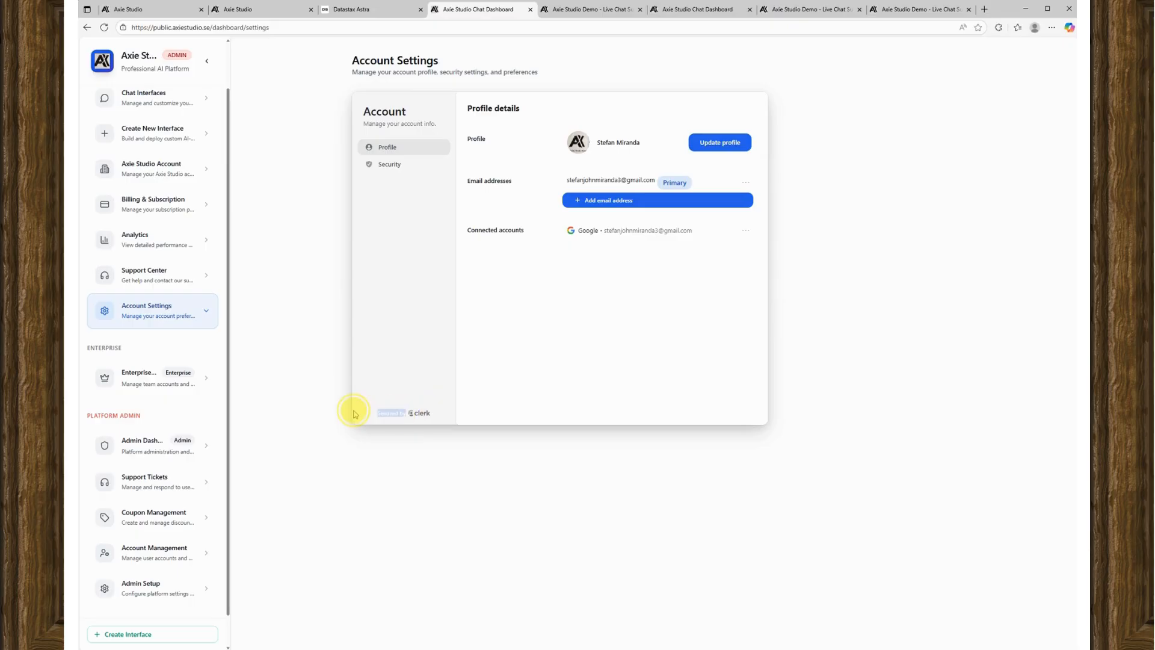
left_click(441, 368)
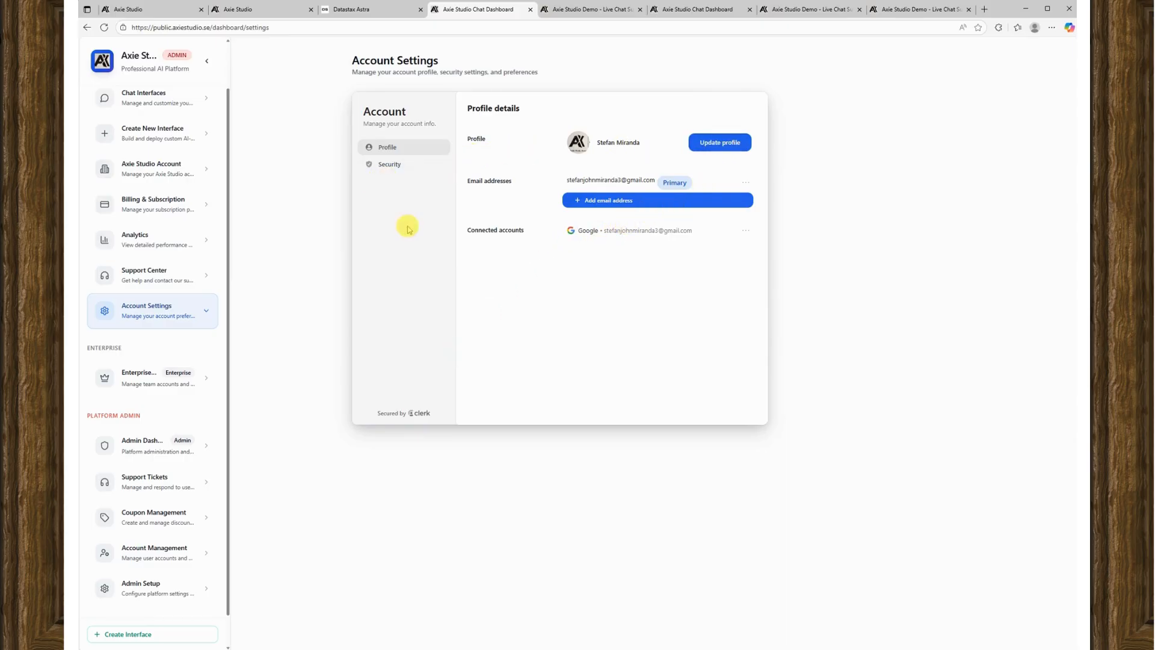
- Highlight the Enterprise User Management section of the Enterprise page, and show the Axie Studio Starter Project flows it relates to
left_click(188, 375)
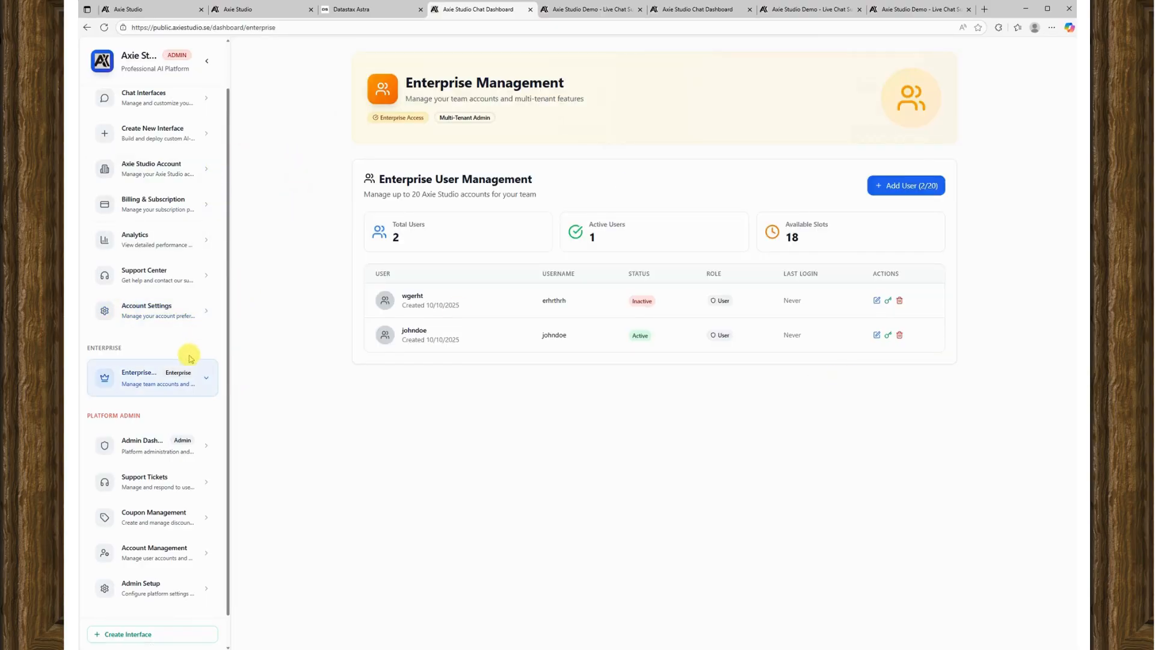
left_click_drag(557, 198, 381, 182)
left_click(652, 199)
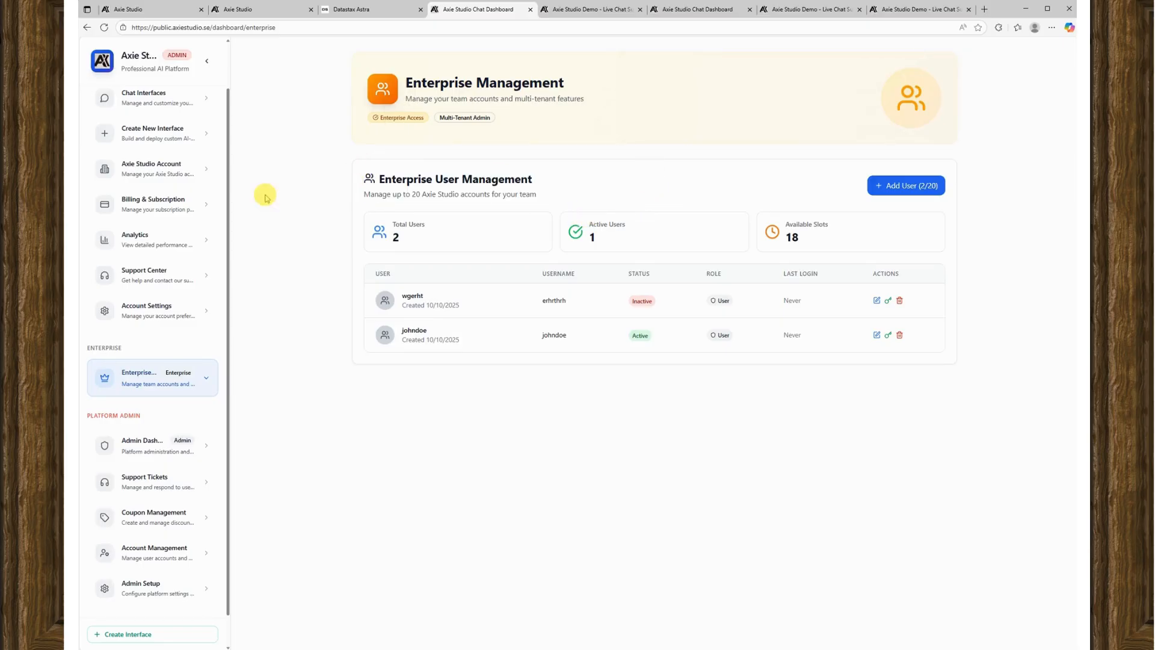
left_click(233, 9)
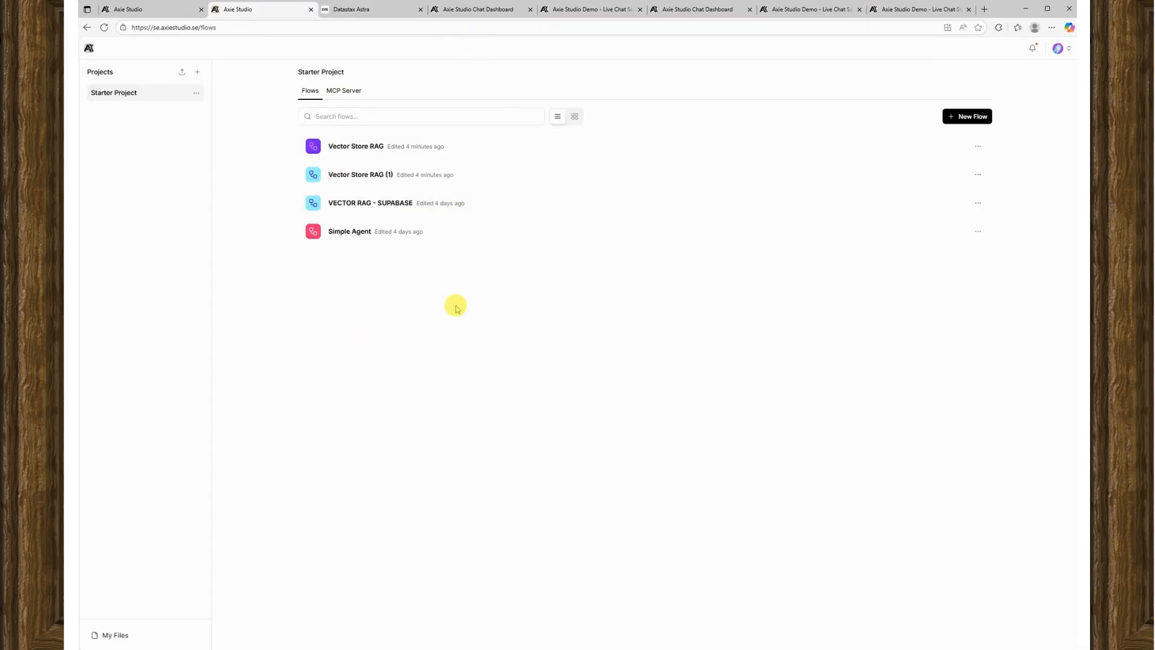
left_click(484, 11)
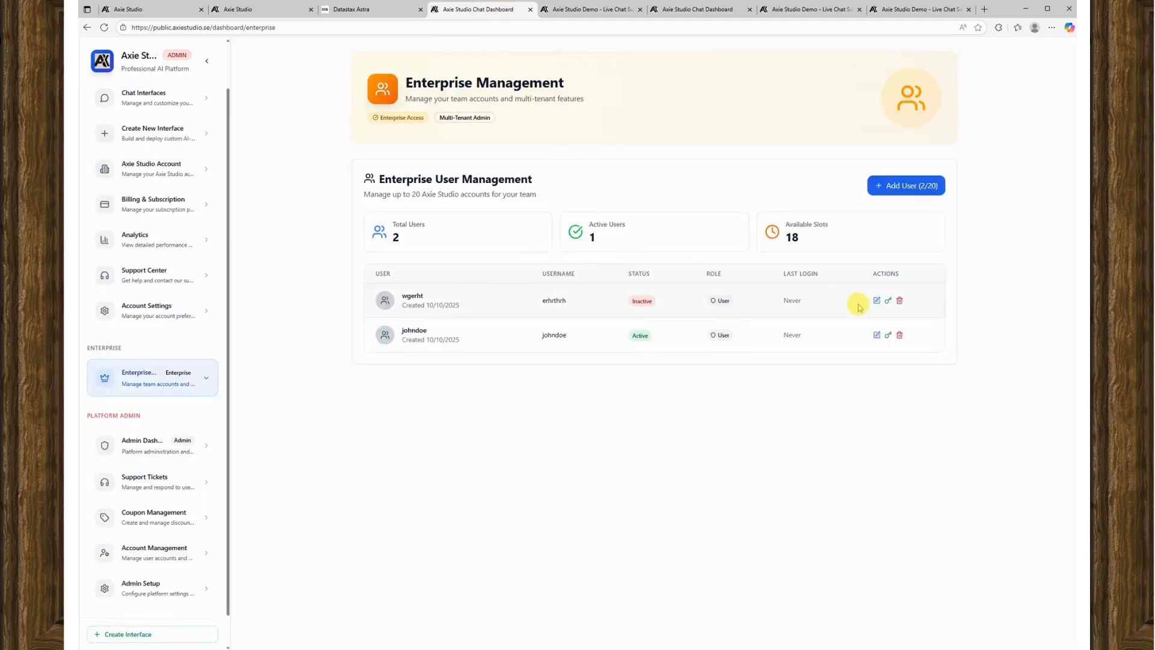
- View the Reset Password and Edit User dialogs for the first enterprise user, cancelling each without changes
left_click(887, 302)
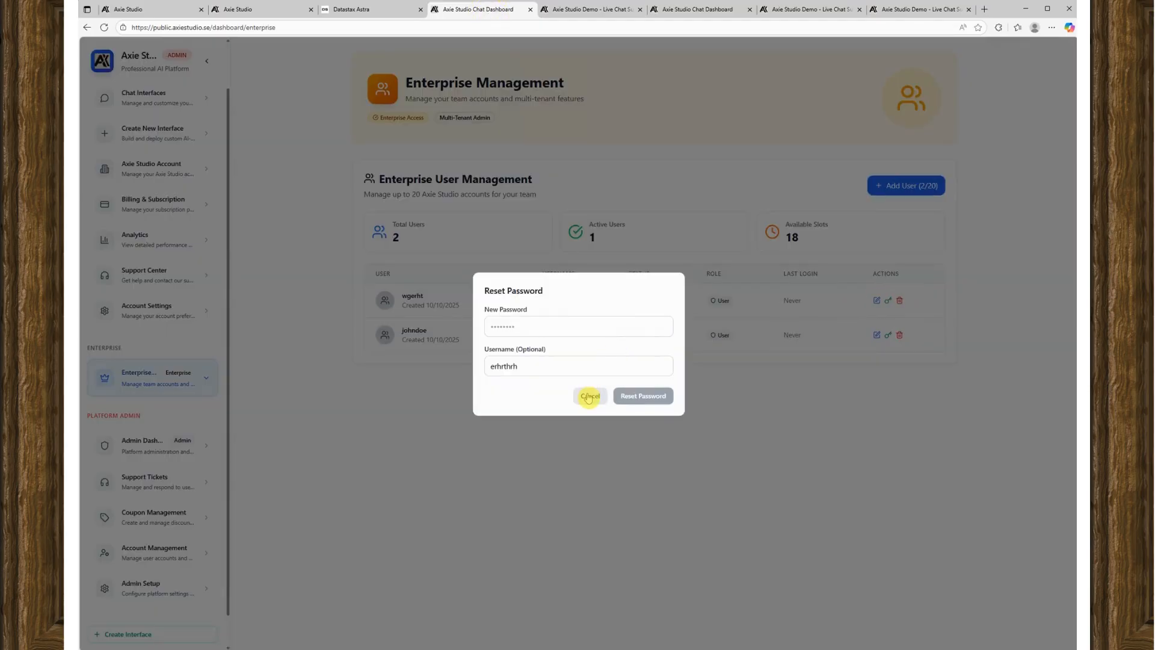
left_click(589, 397)
left_click(877, 301)
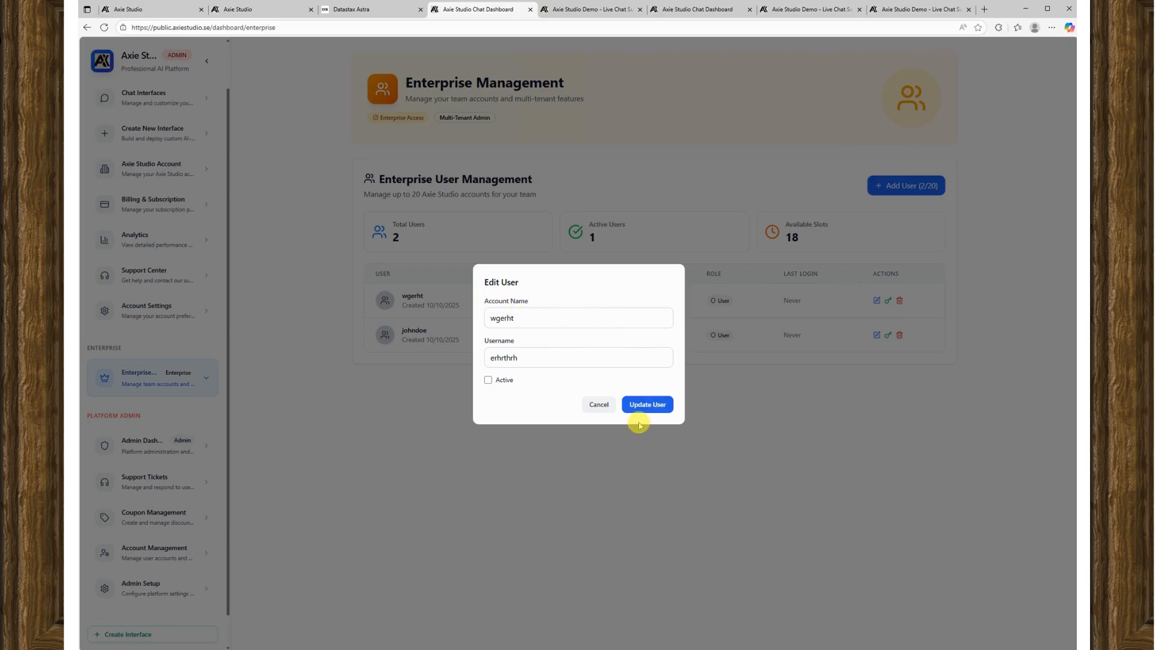
left_click(596, 405)
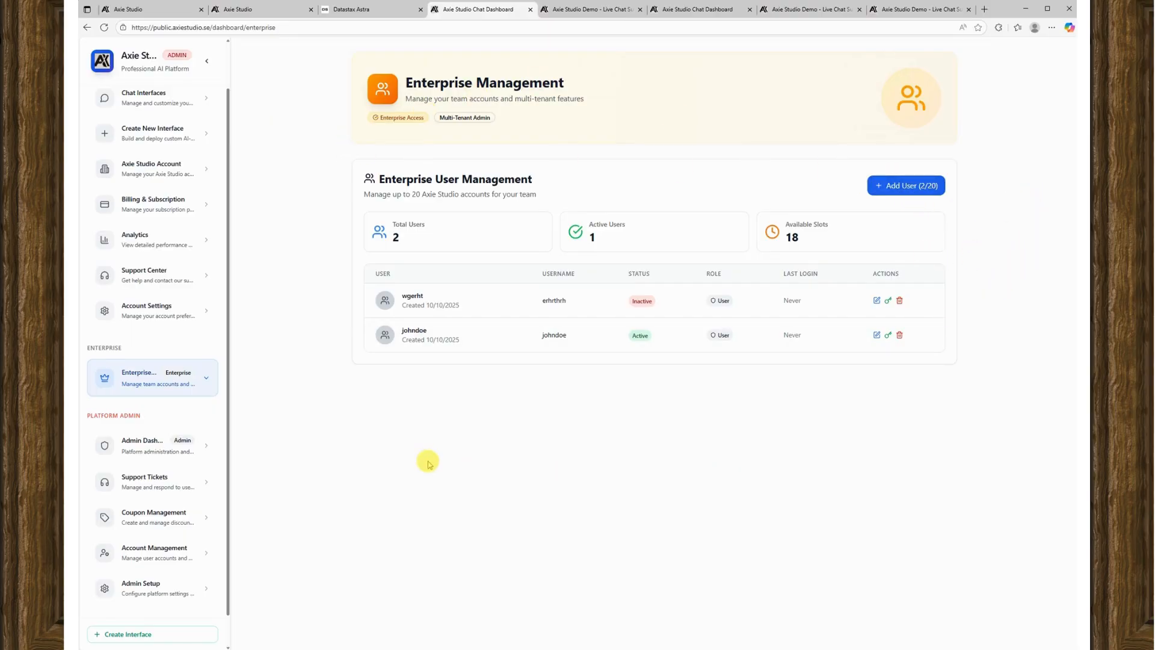
left_click_drag(207, 448, 355, 446)
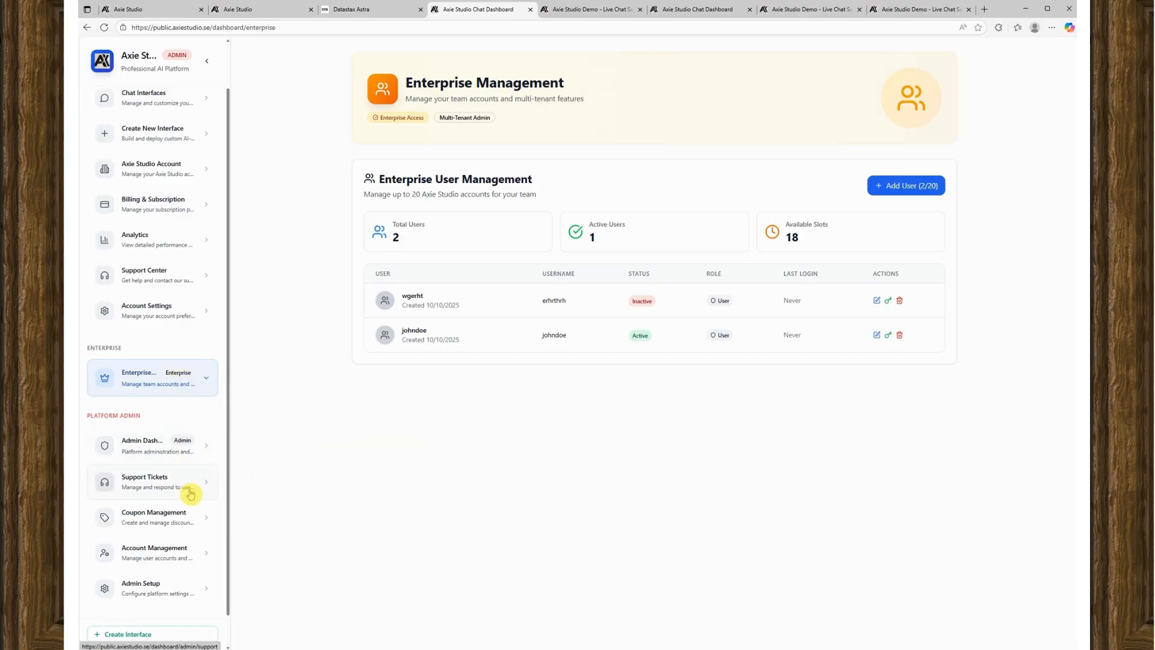